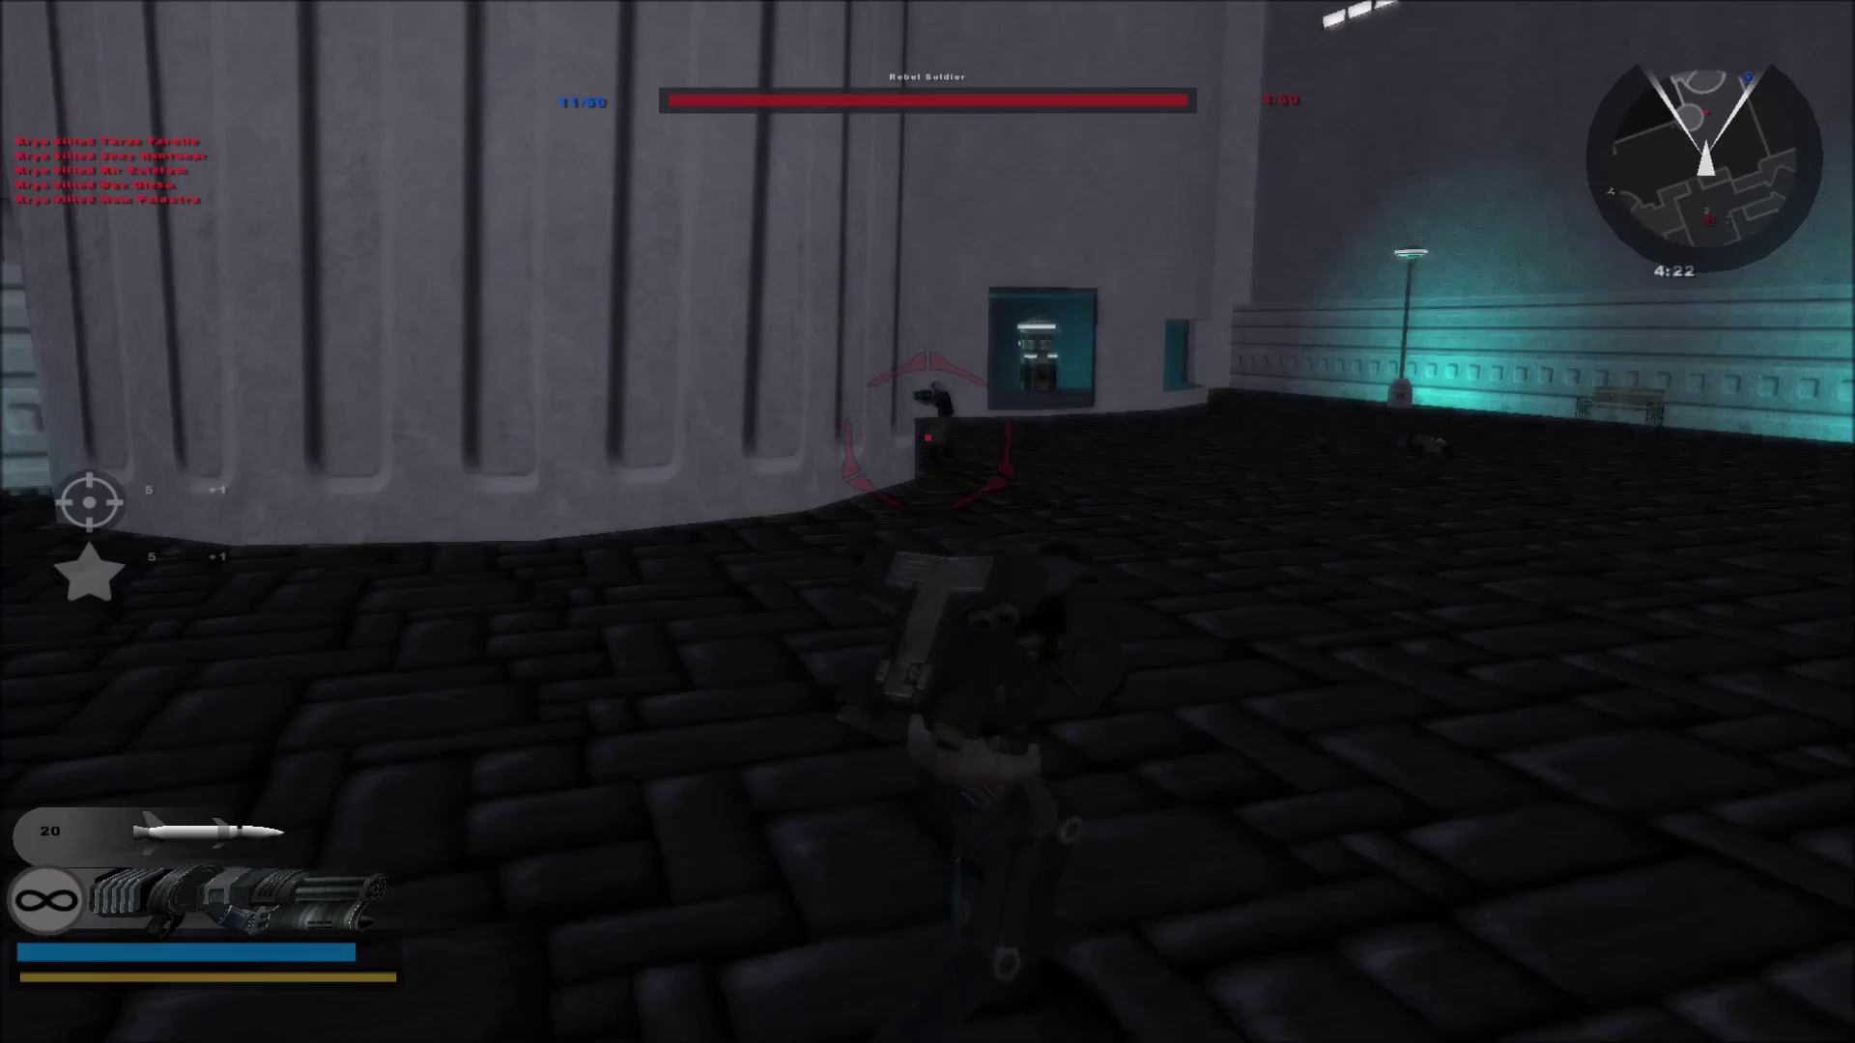
# - Run the jet trooper up the stairs, through the large door, jetpack up and into the courtyard
pyautogui.press('w')
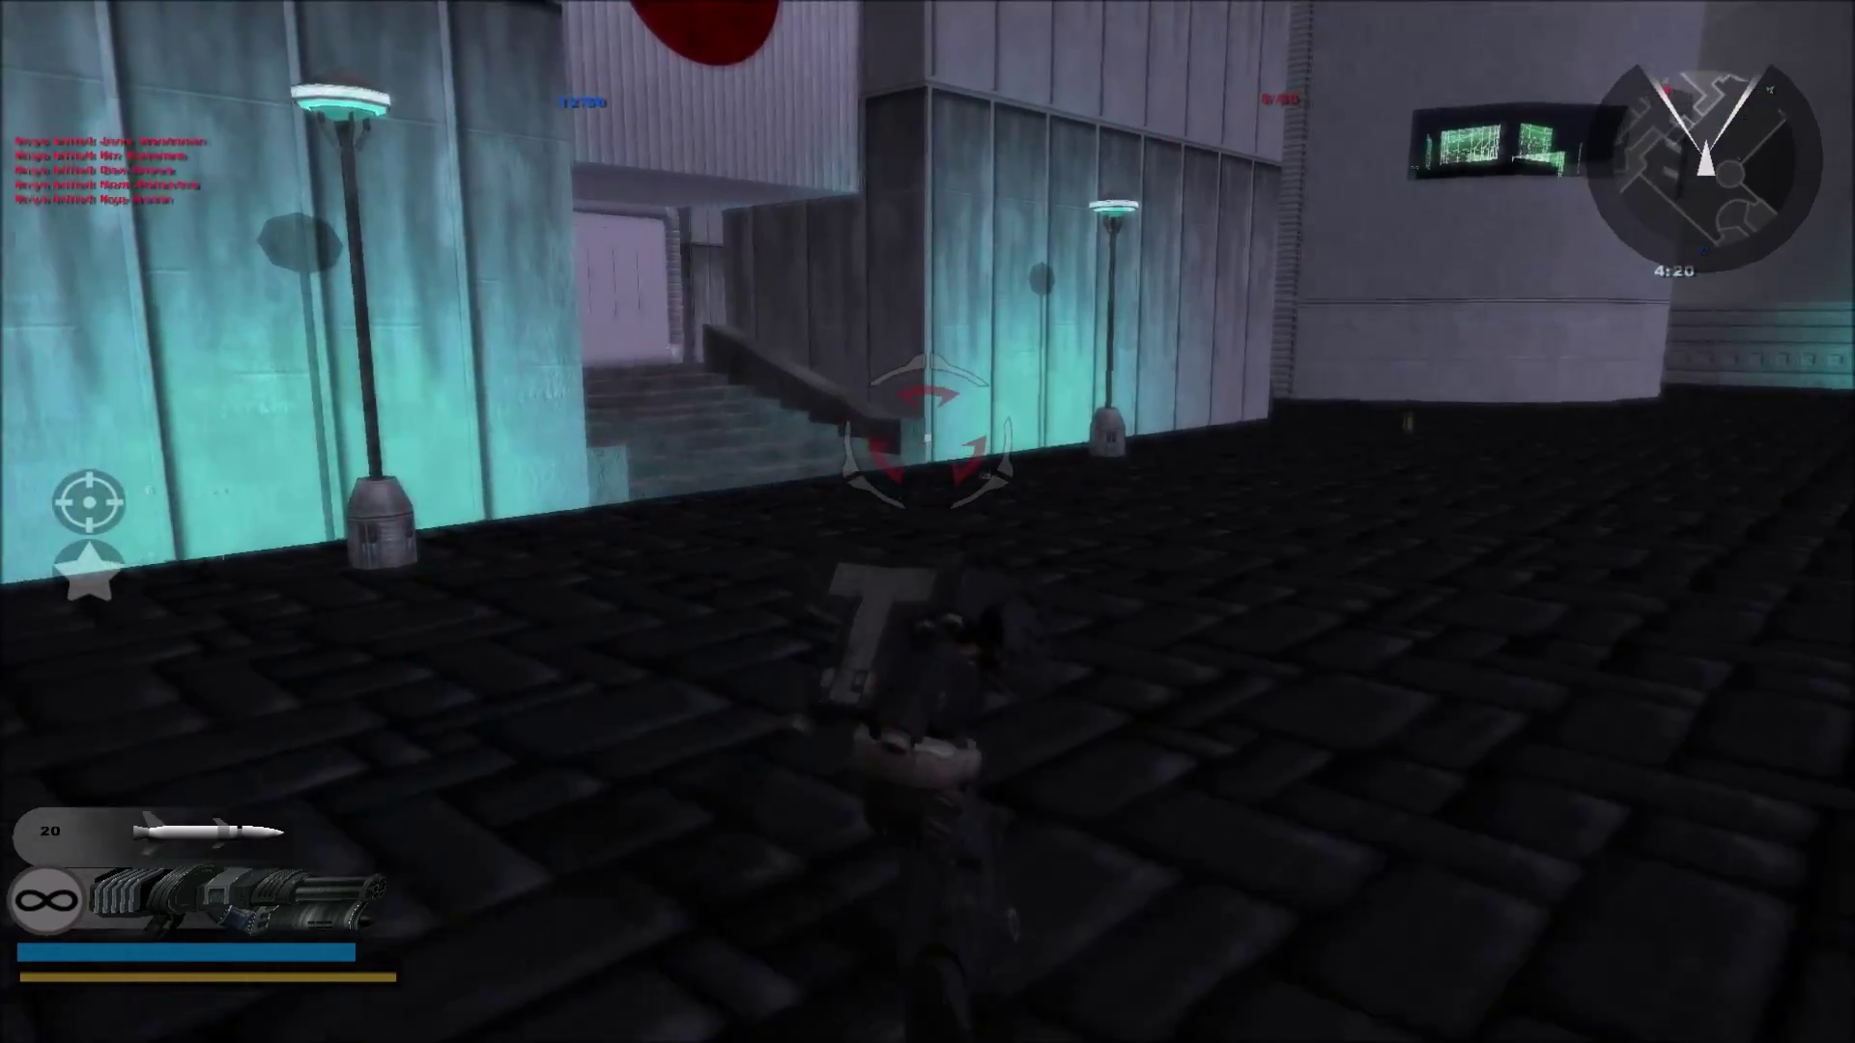
pyautogui.press('w')
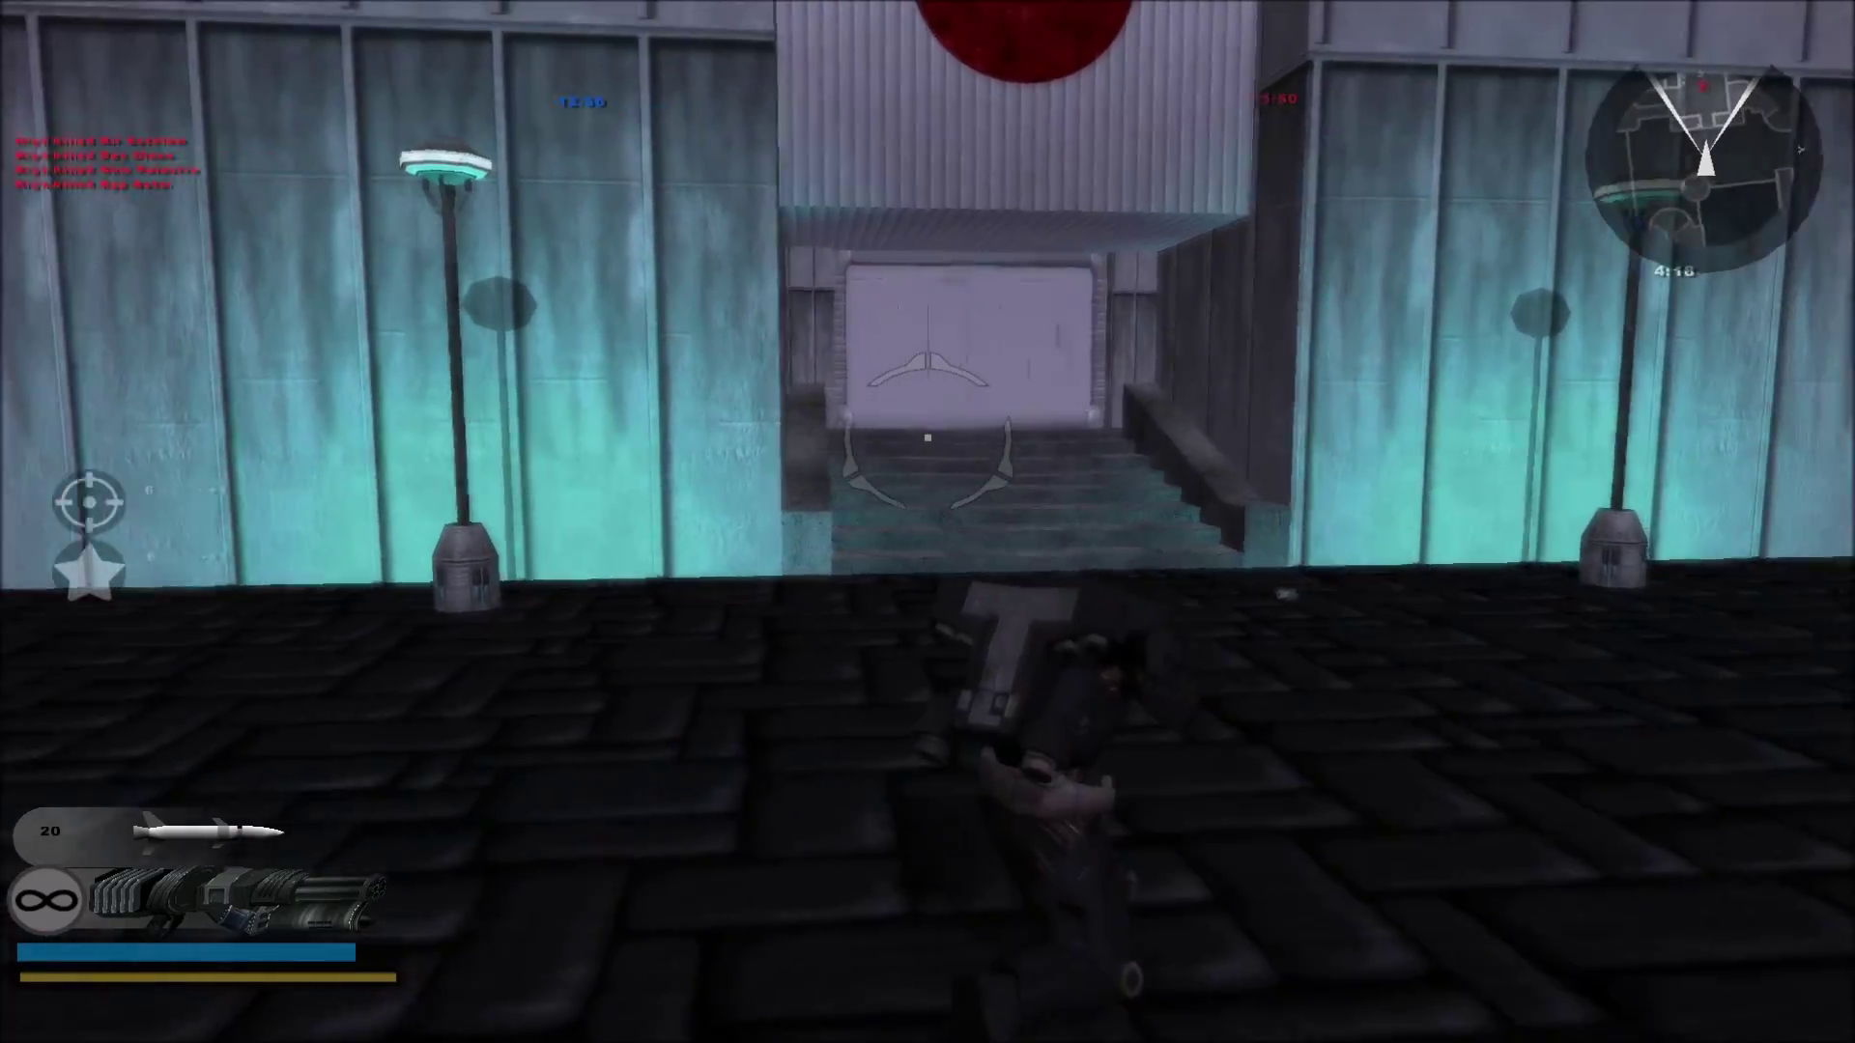
pyautogui.press('w')
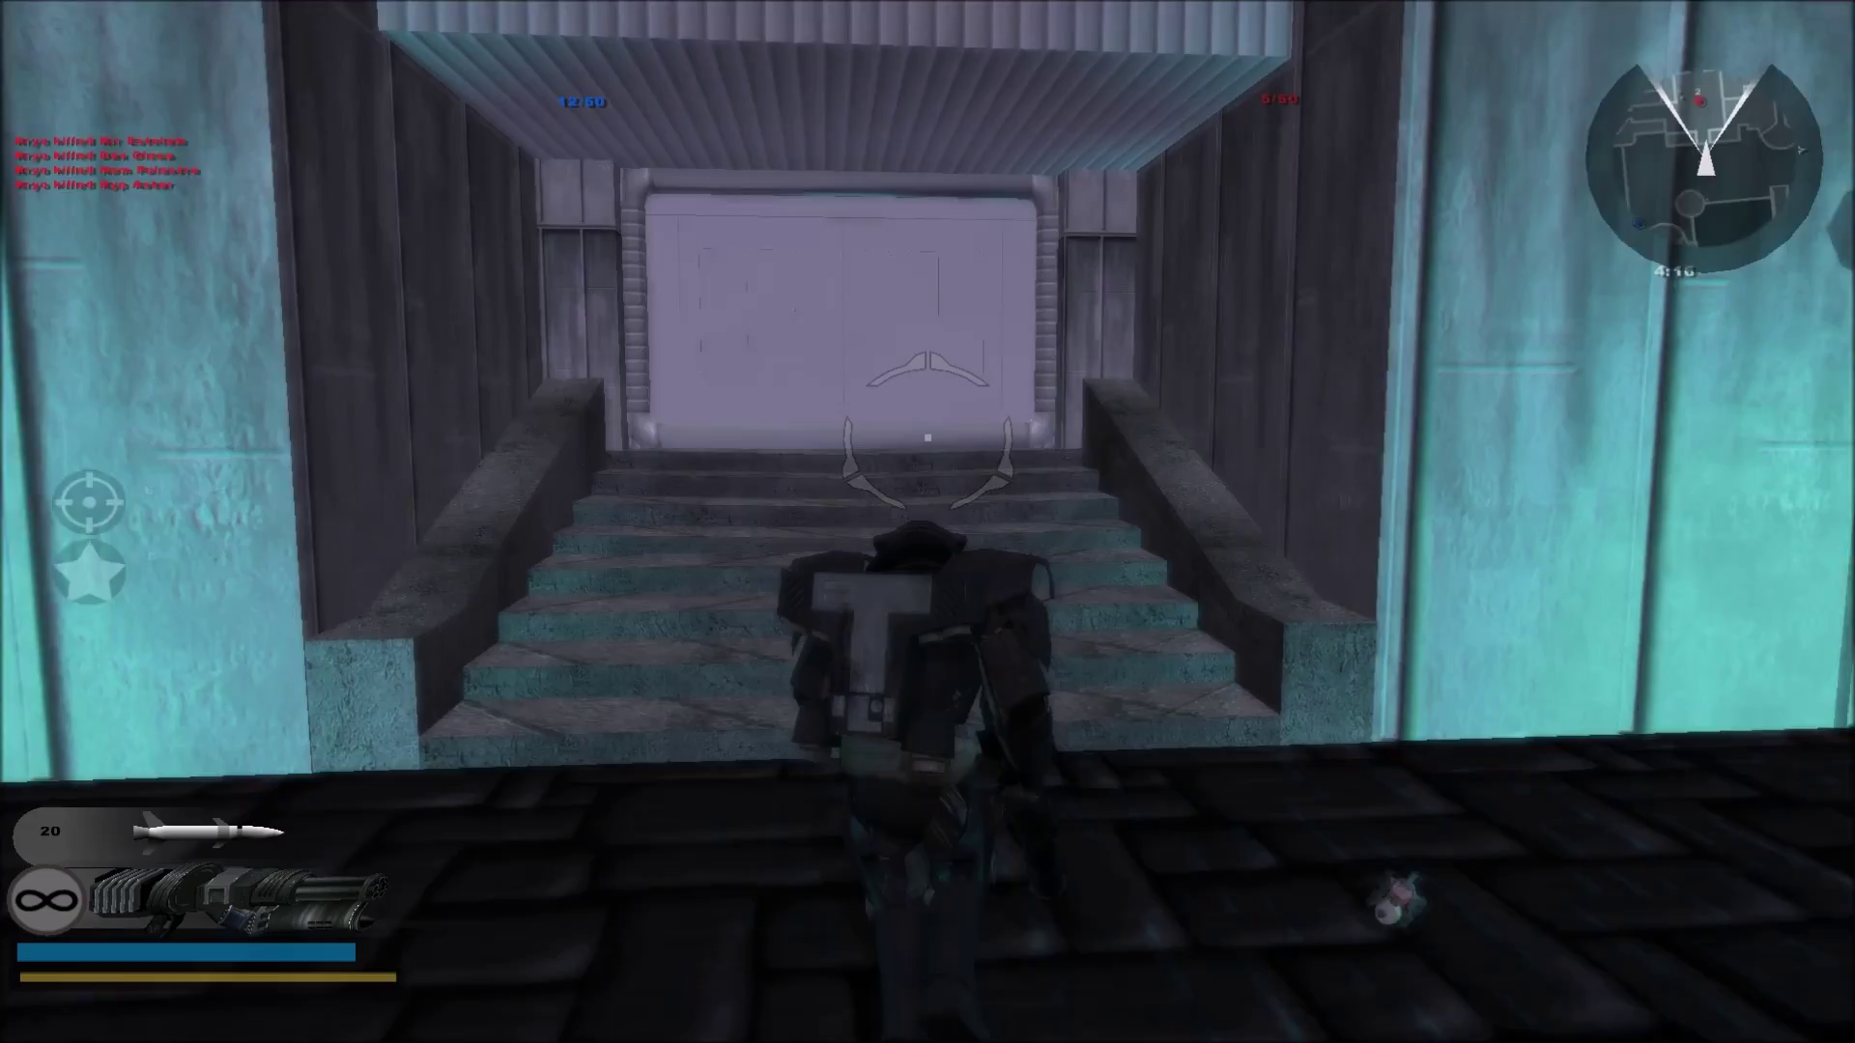
pyautogui.press('w')
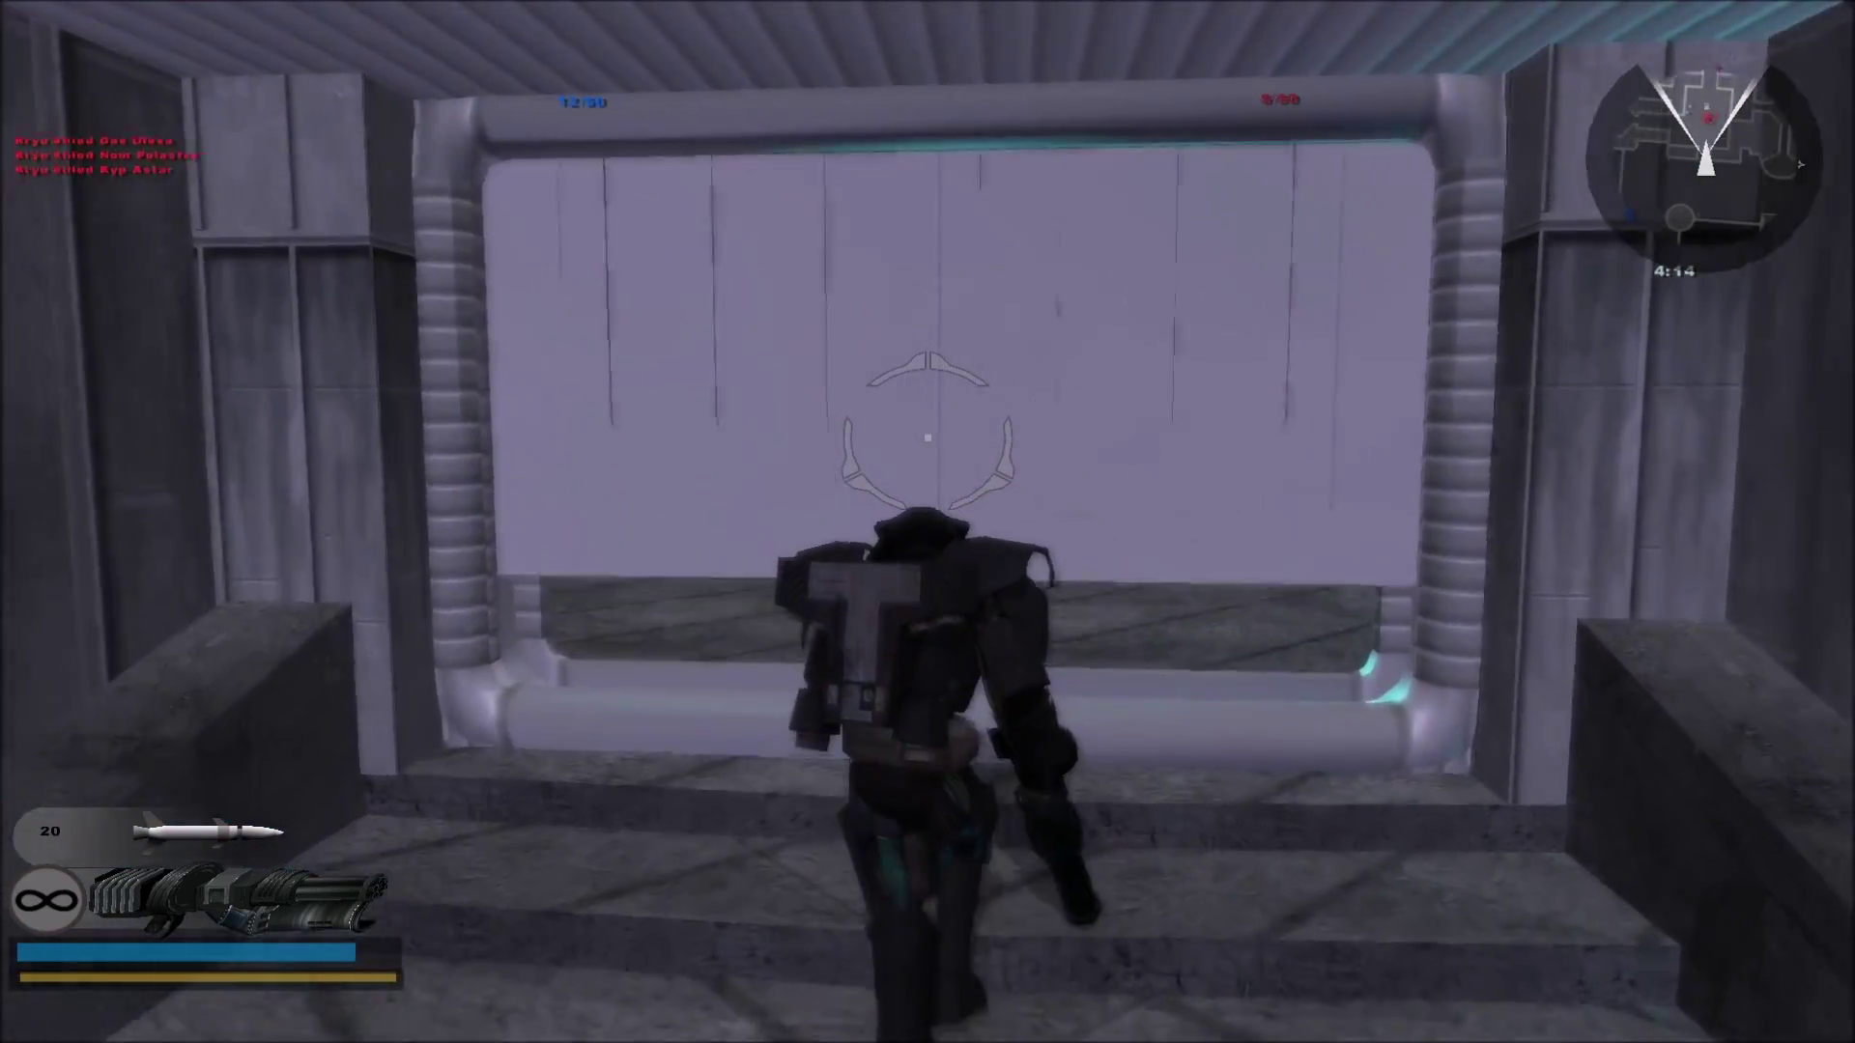
pyautogui.press('w')
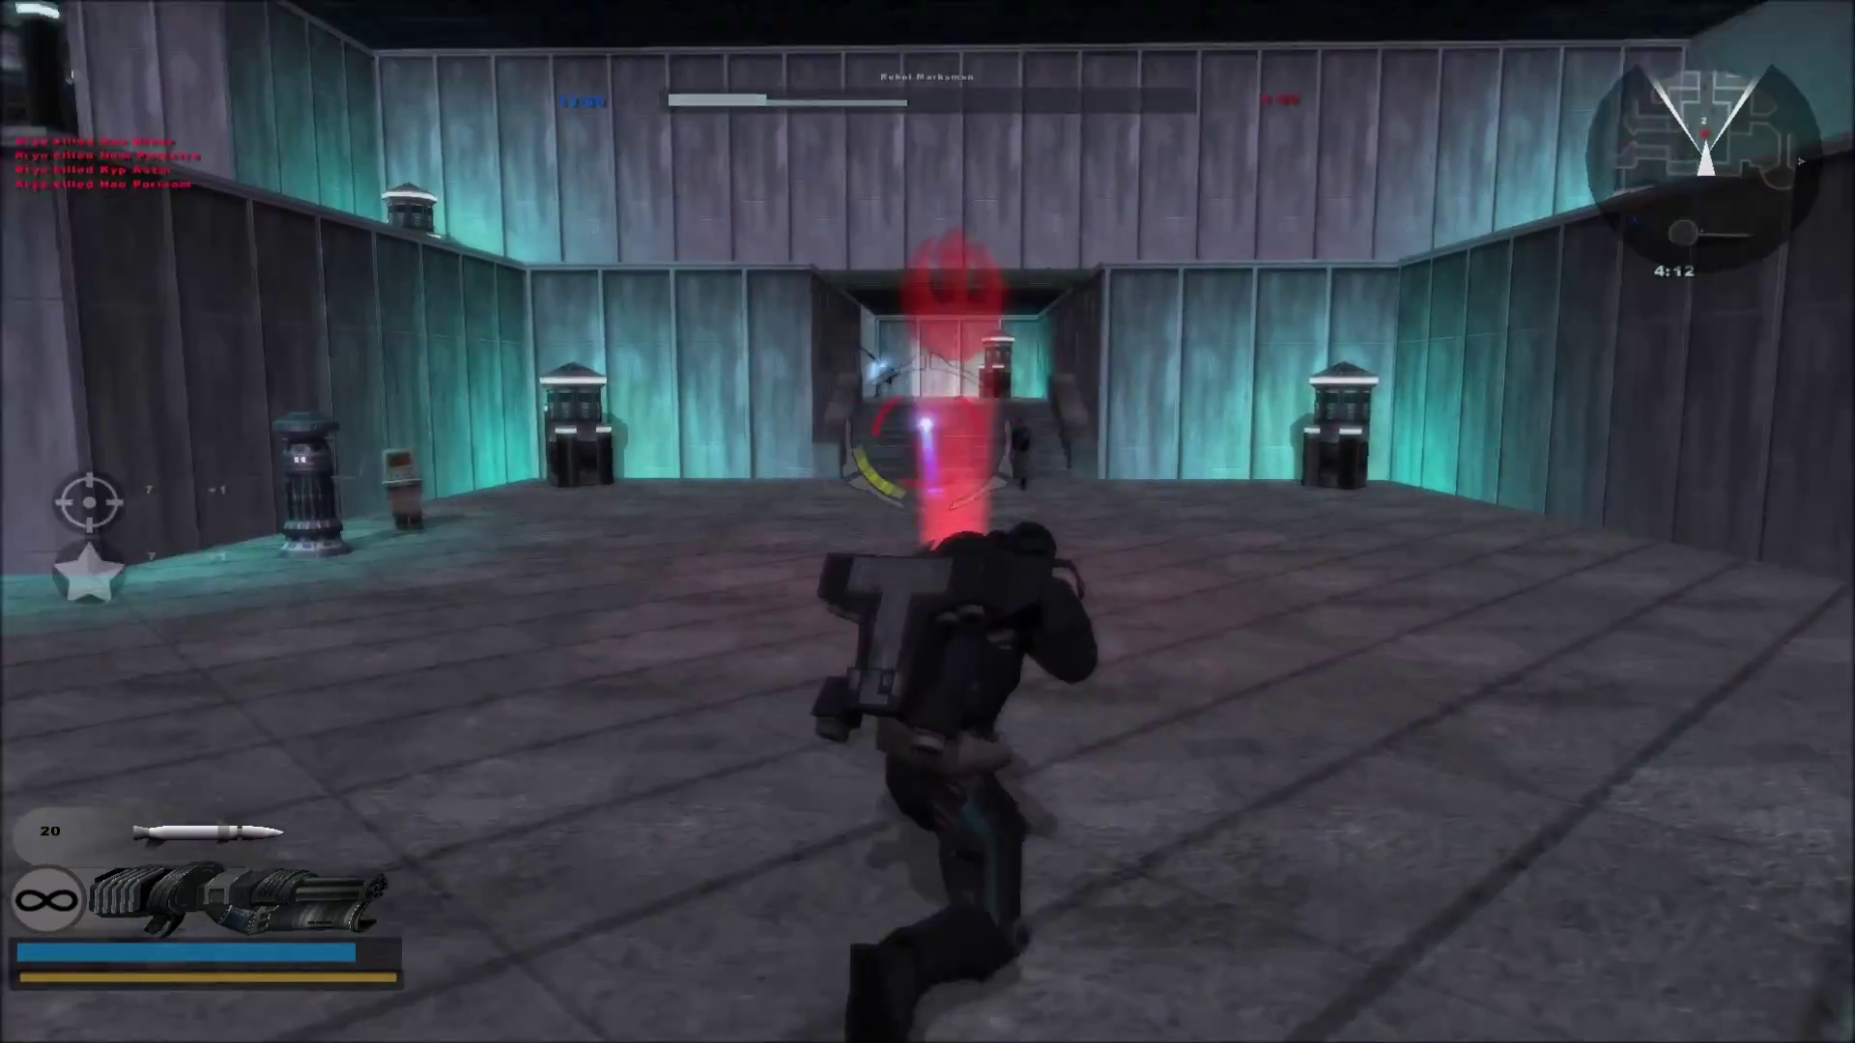
pyautogui.press('w')
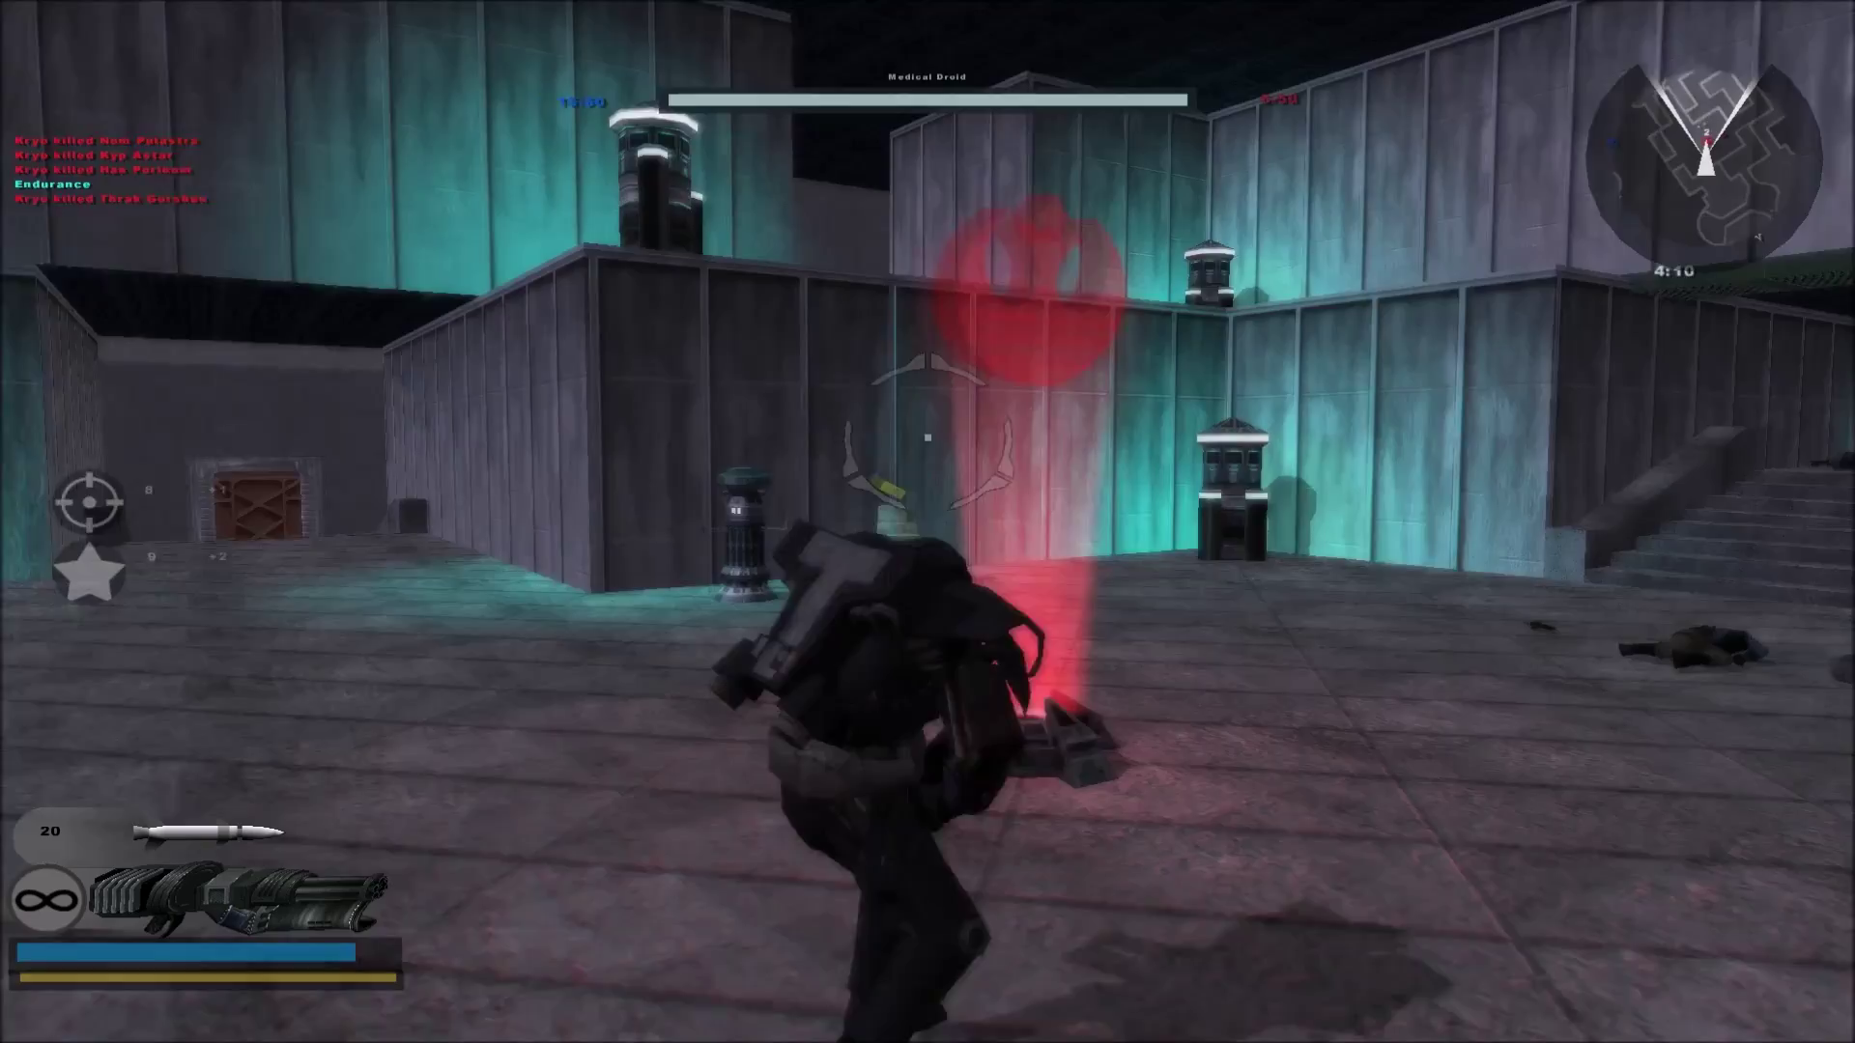
pyautogui.press('space')
pyautogui.press('w')
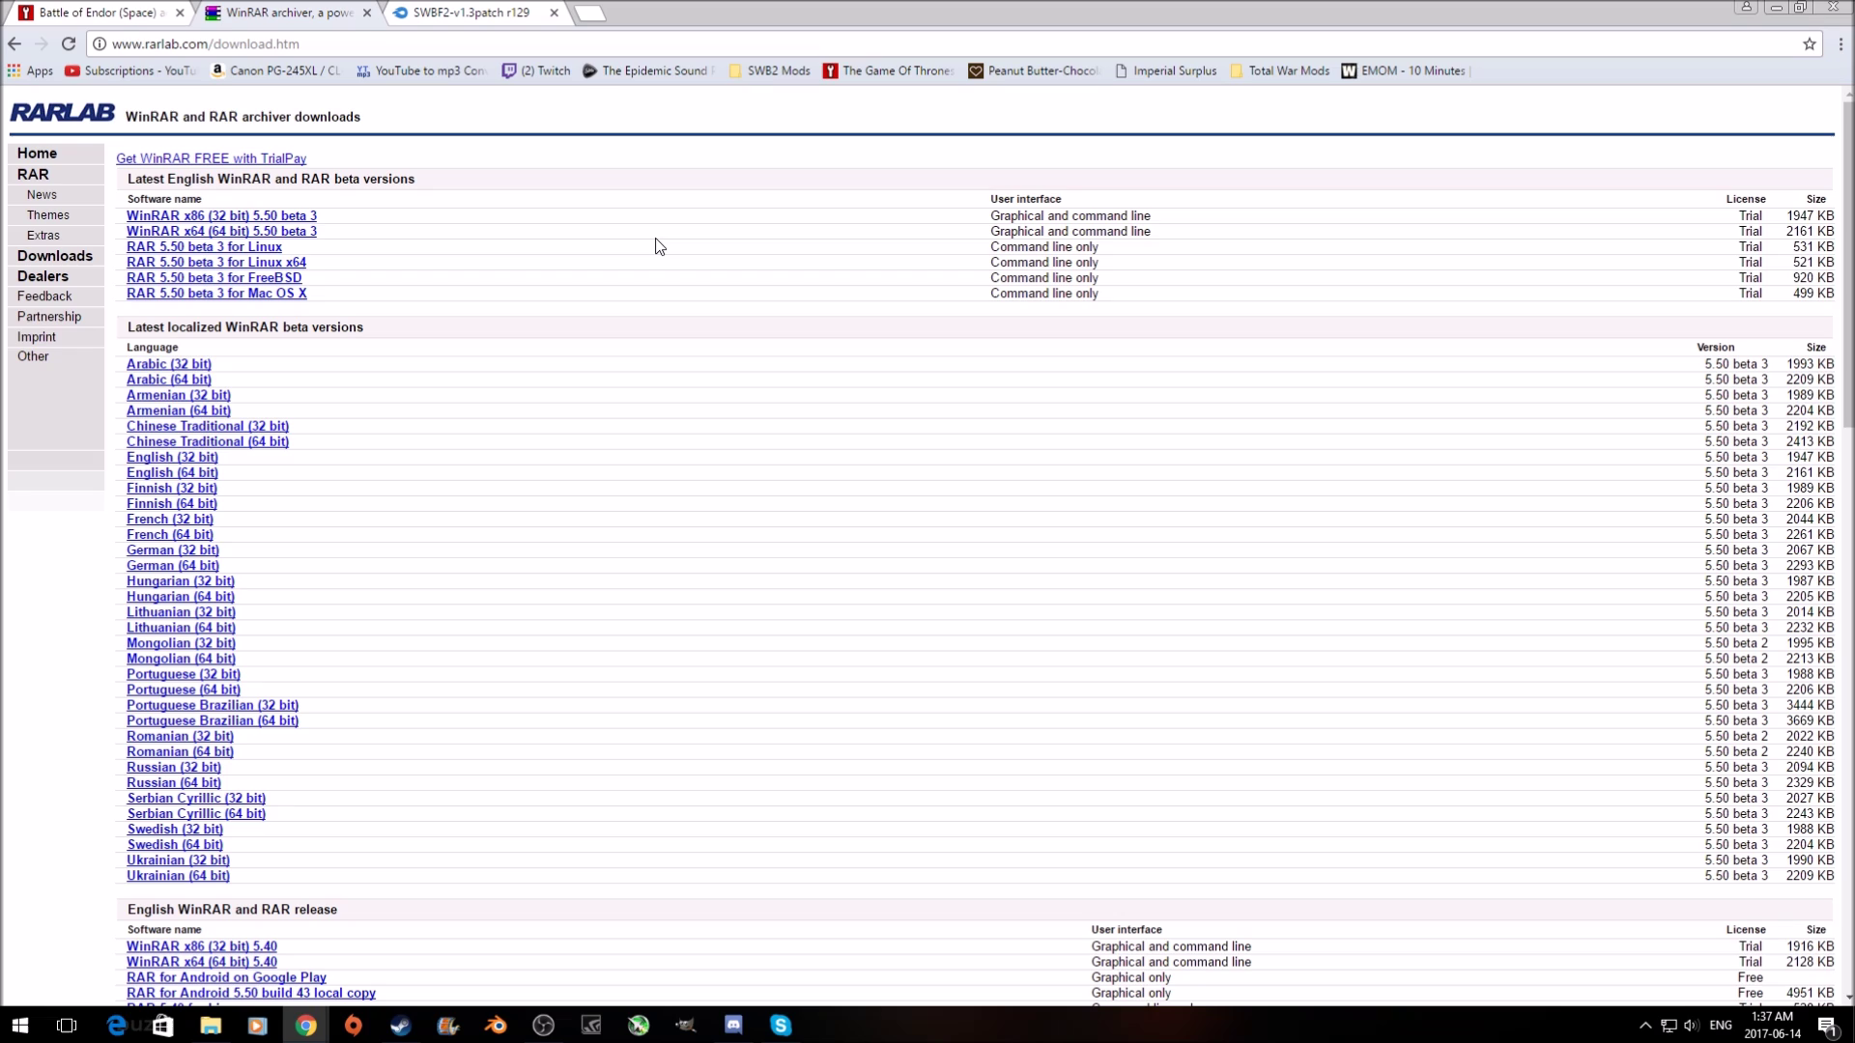
# - Show the MediaFire download page for SWBF2-v1.3patch r129.exe
pyautogui.click(488, 12)
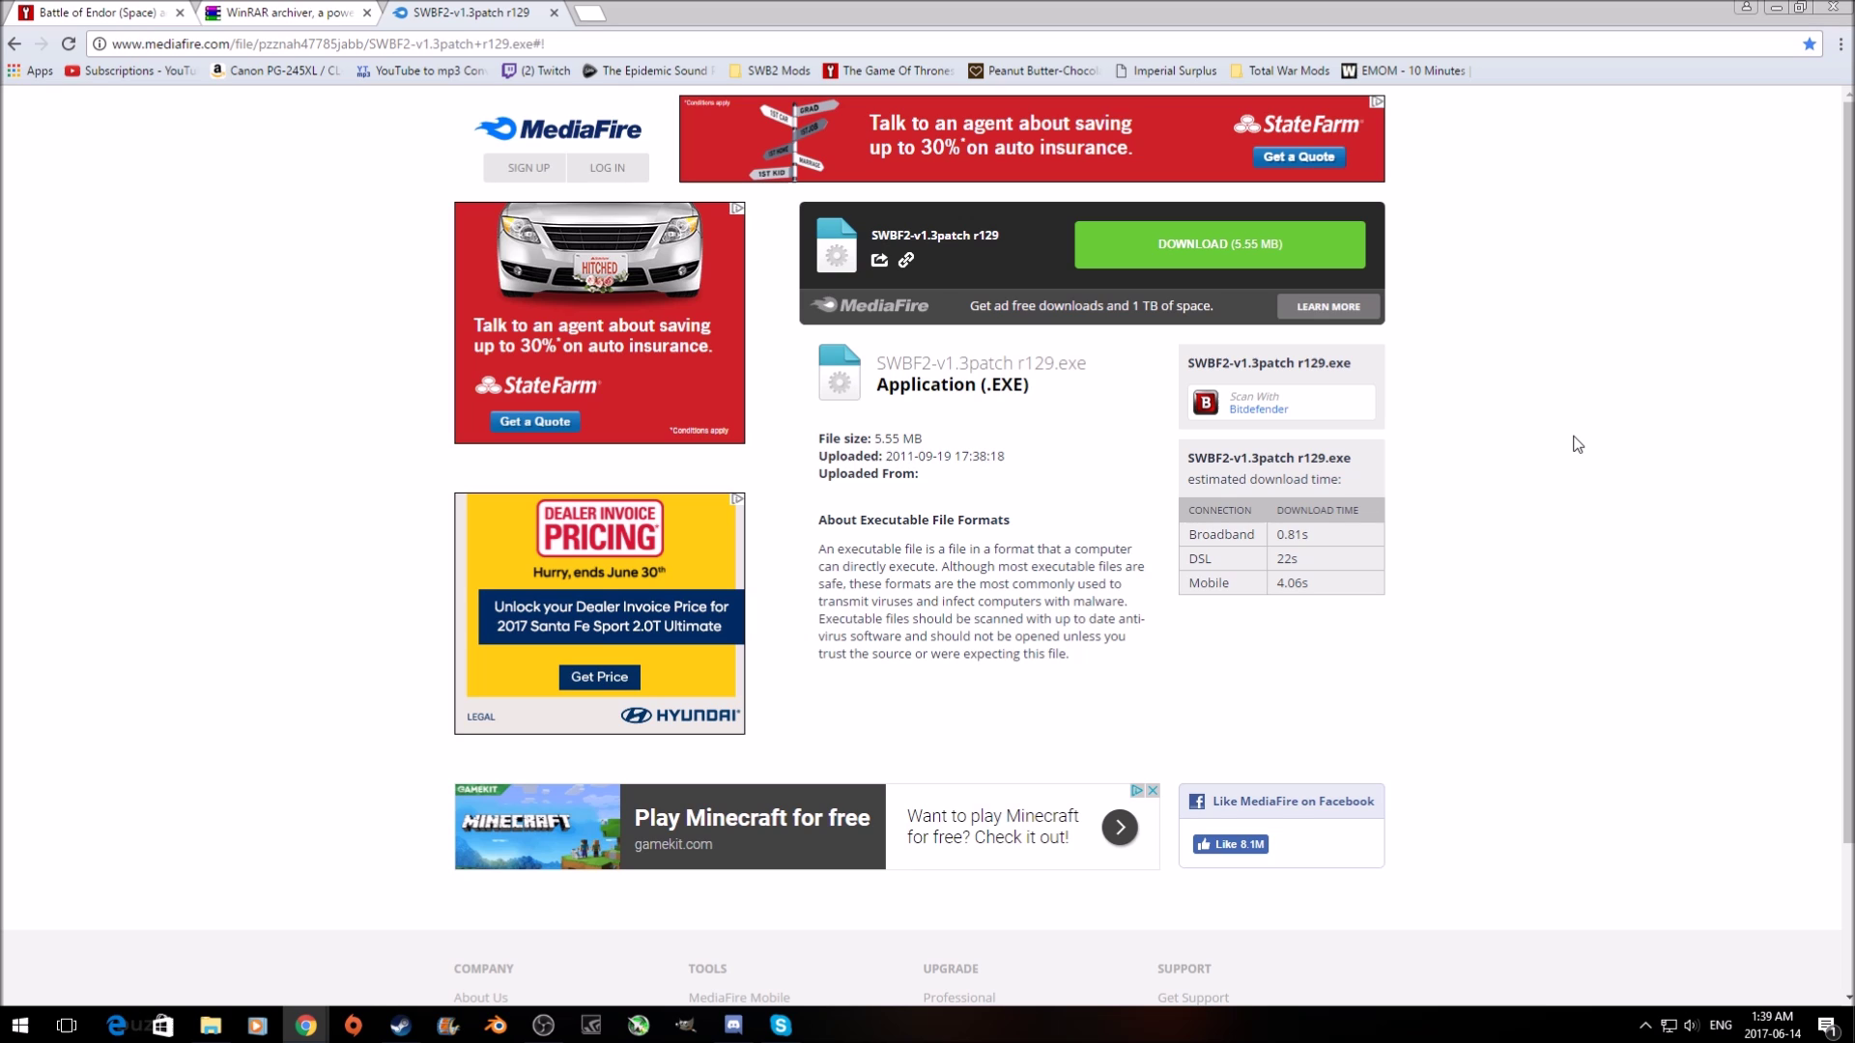
# - View the Battle of Endor (Space) ModDB page, then bring up the Mods\SWB2 folder in File Explorer
pyautogui.hotkey('ctrl', 'Tab')
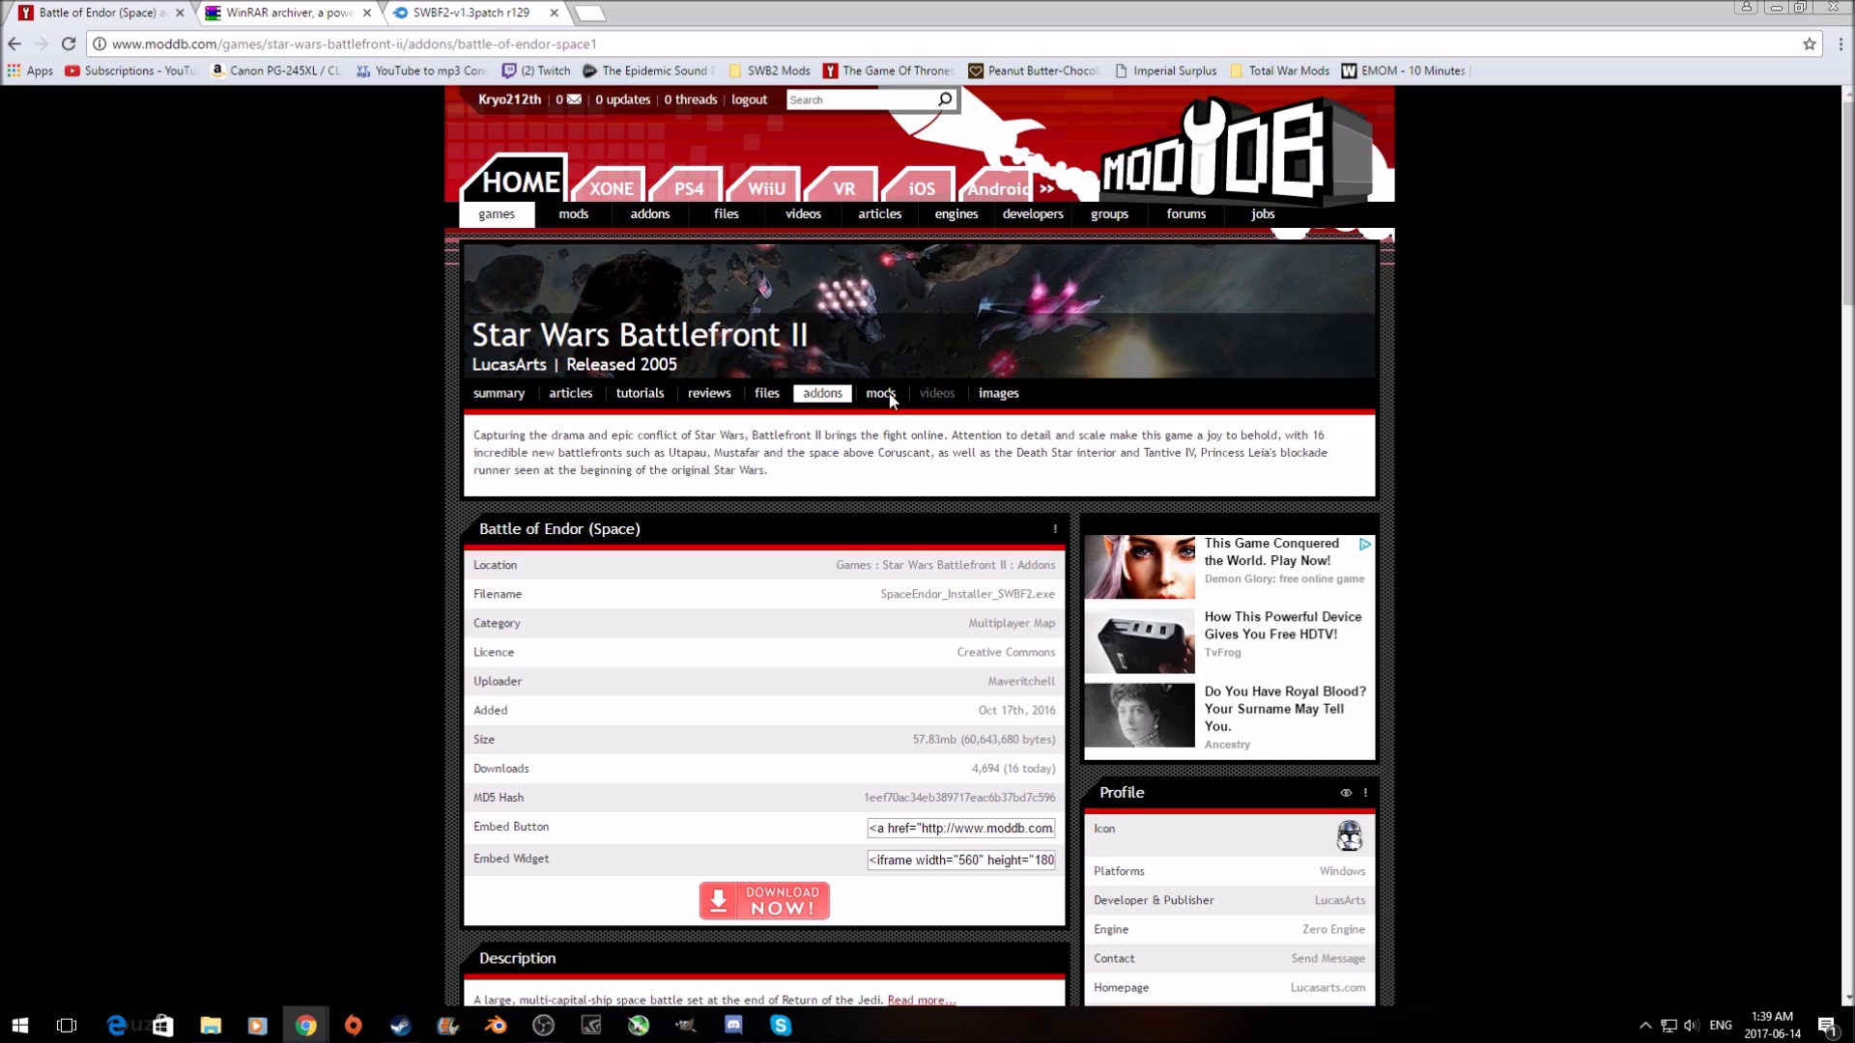
pyautogui.scroll(-1, 889, 397)
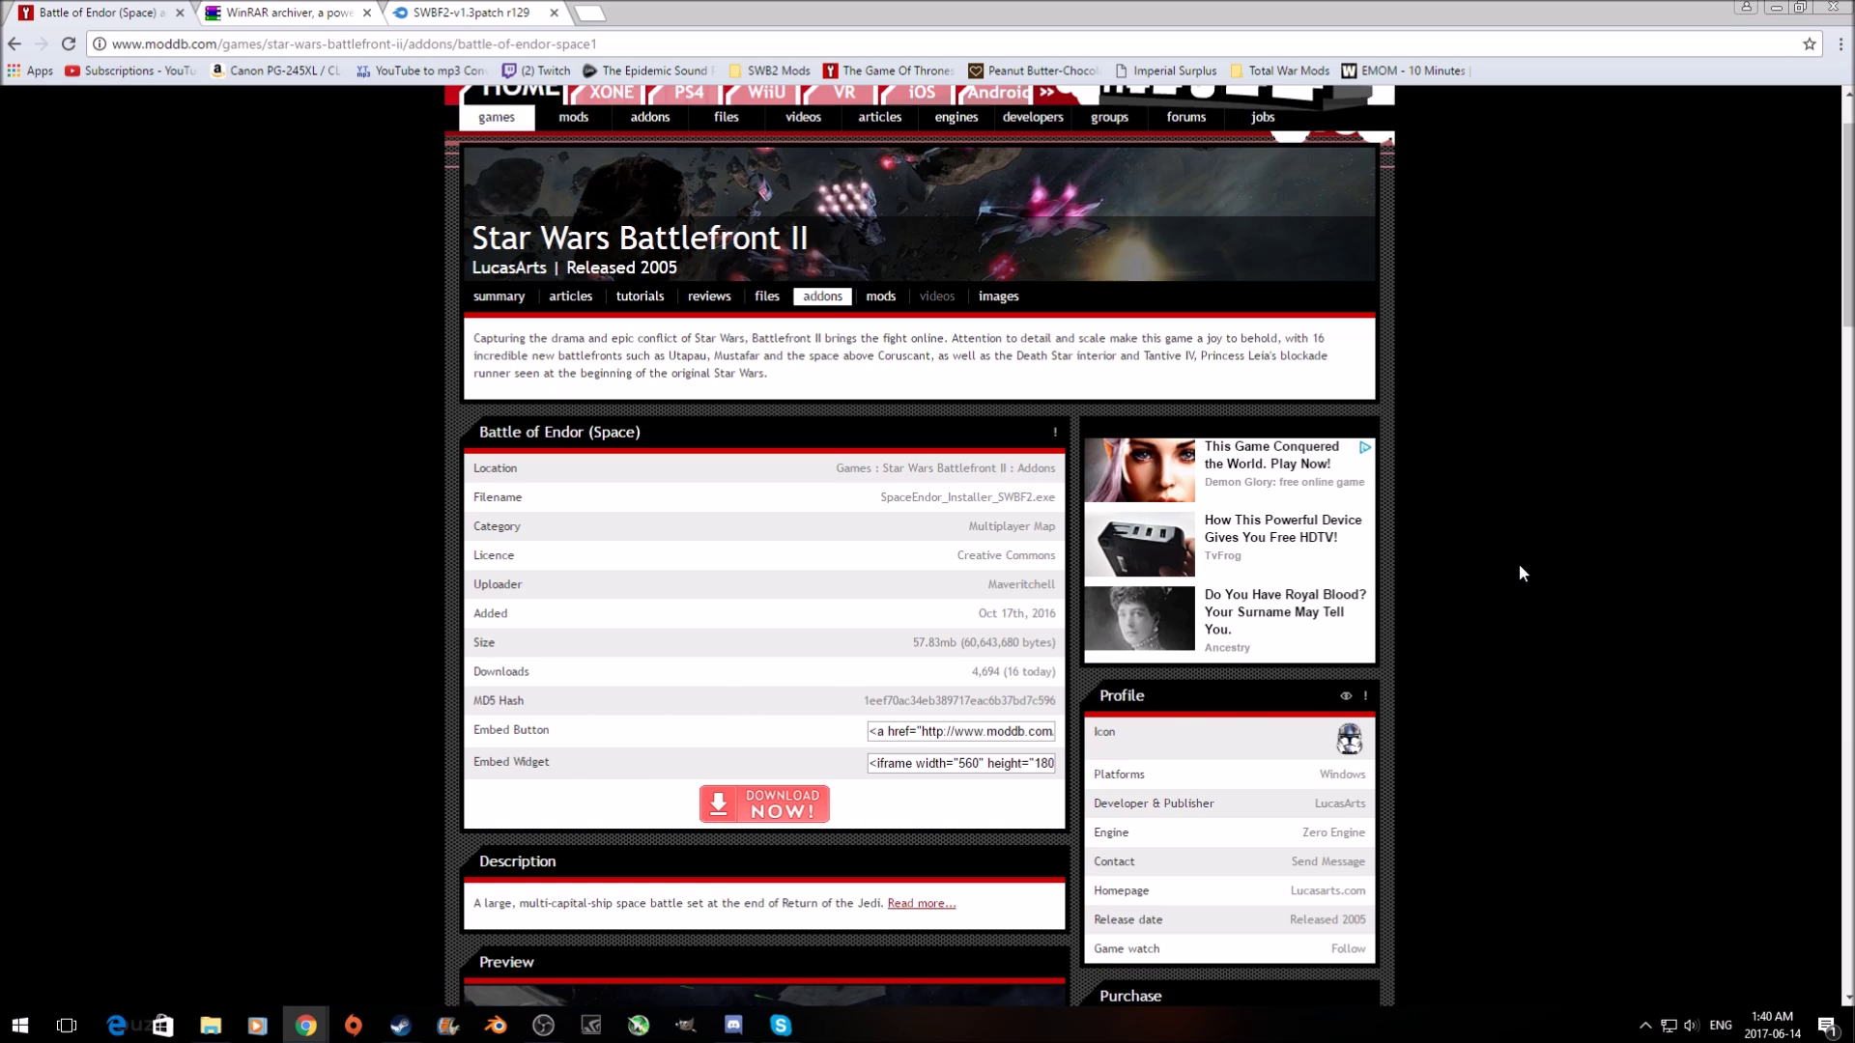
pyautogui.click(222, 1020)
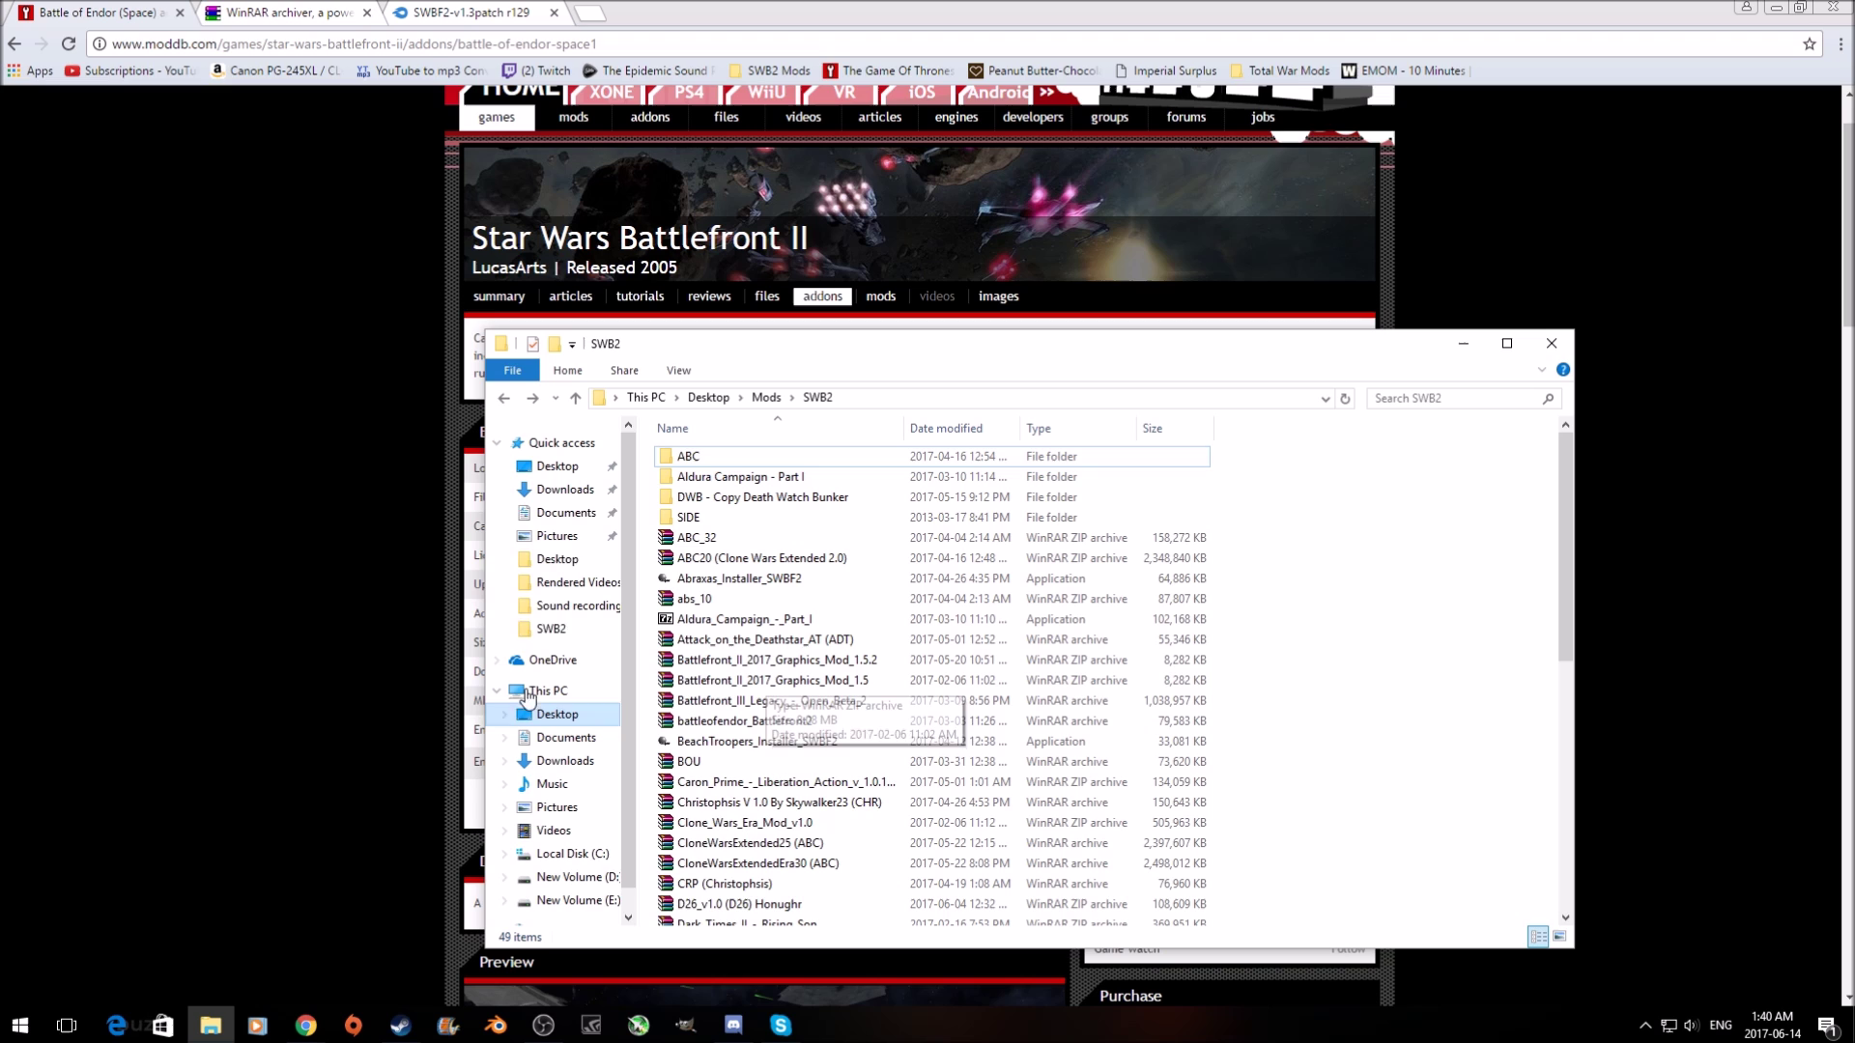
pyautogui.scroll(-6, 820, 736)
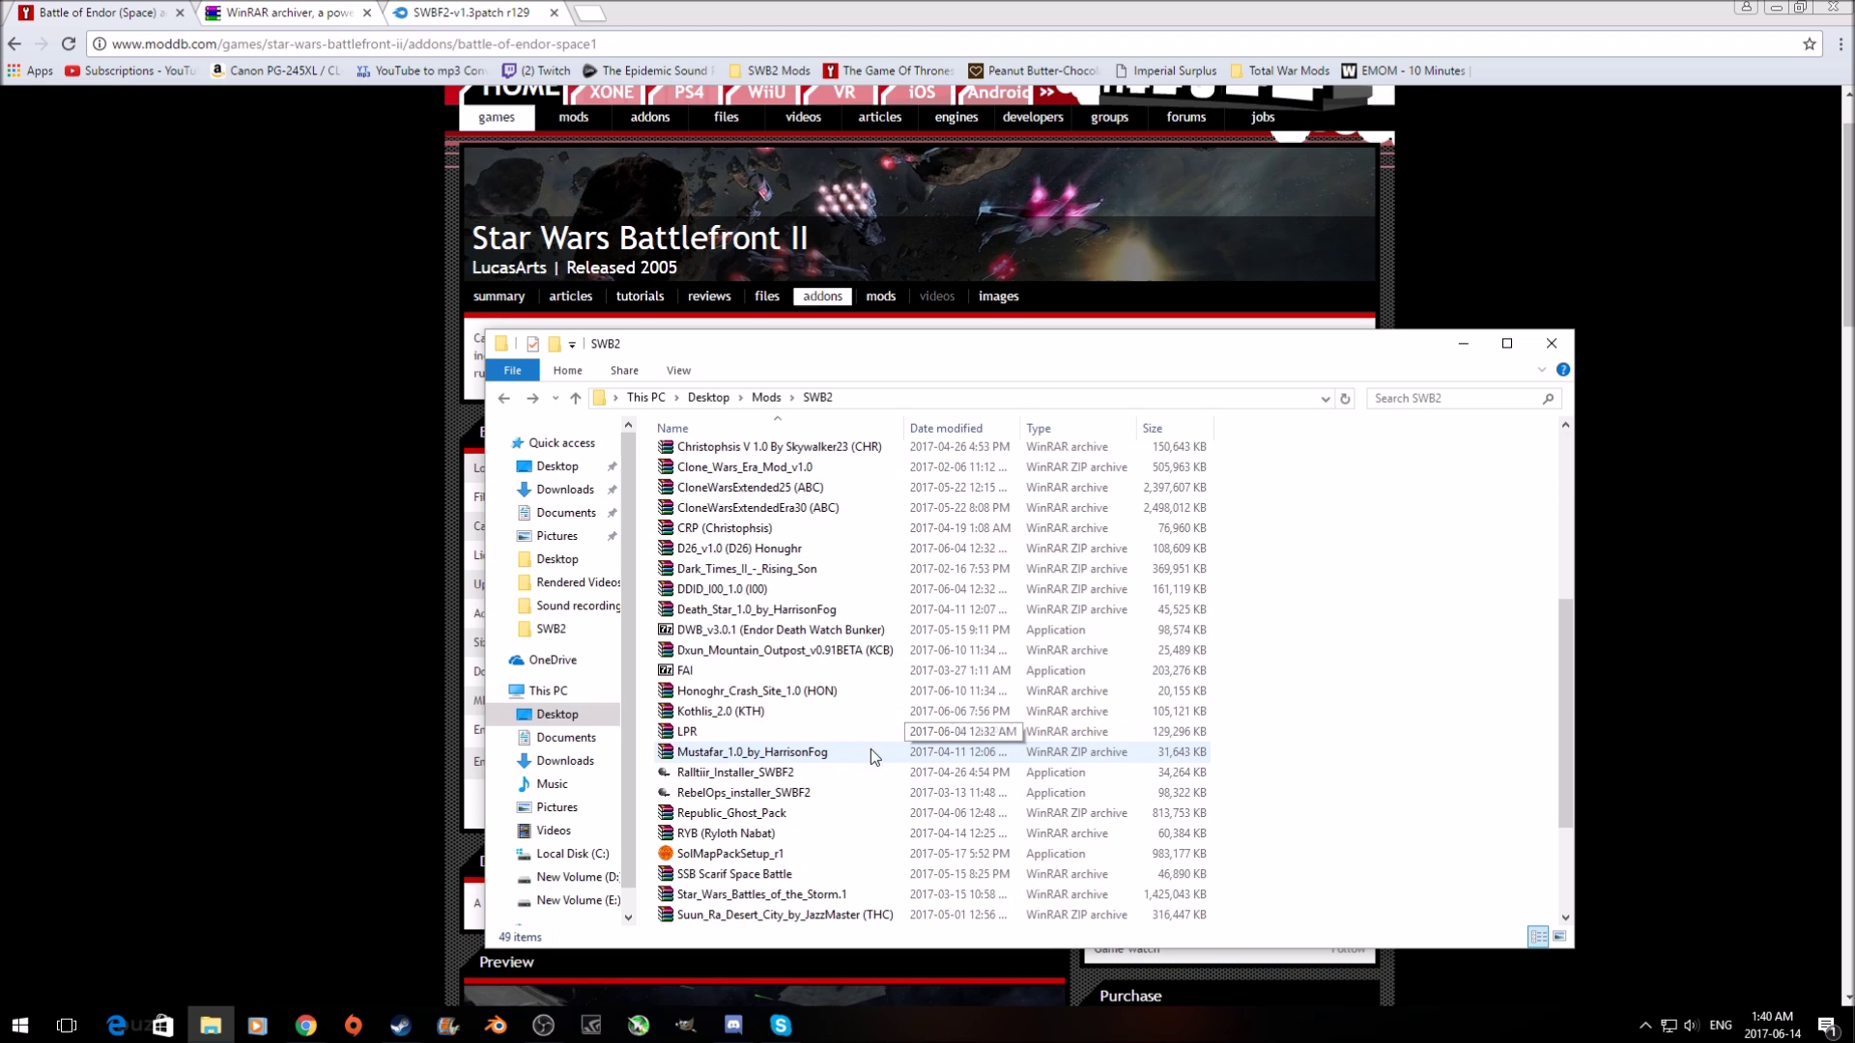
pyautogui.scroll(6, 807, 753)
pyautogui.scroll(-7, 803, 756)
pyautogui.scroll(7, 802, 757)
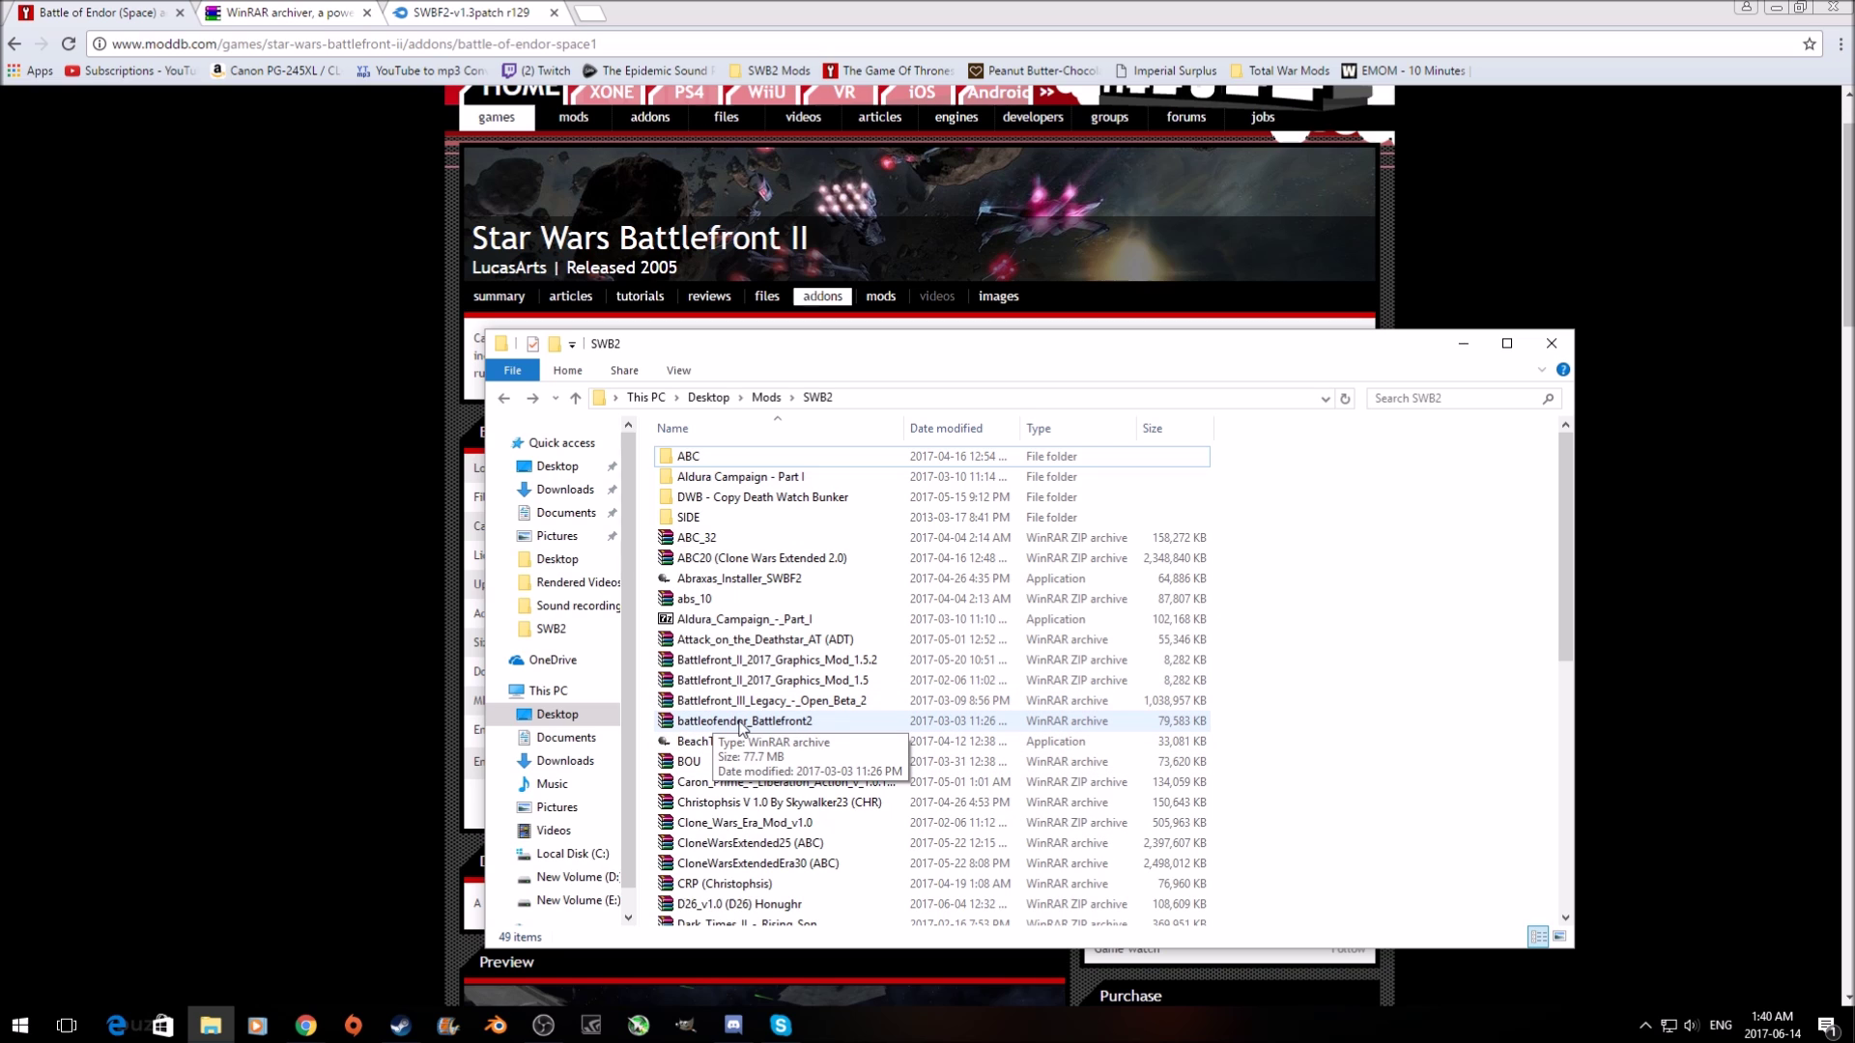
# - Open battleofendor_Battlefront2.rar in WinRAR and drill into its sen.zip to list SEN and readme.txt
pyautogui.doubleClick(843, 720)
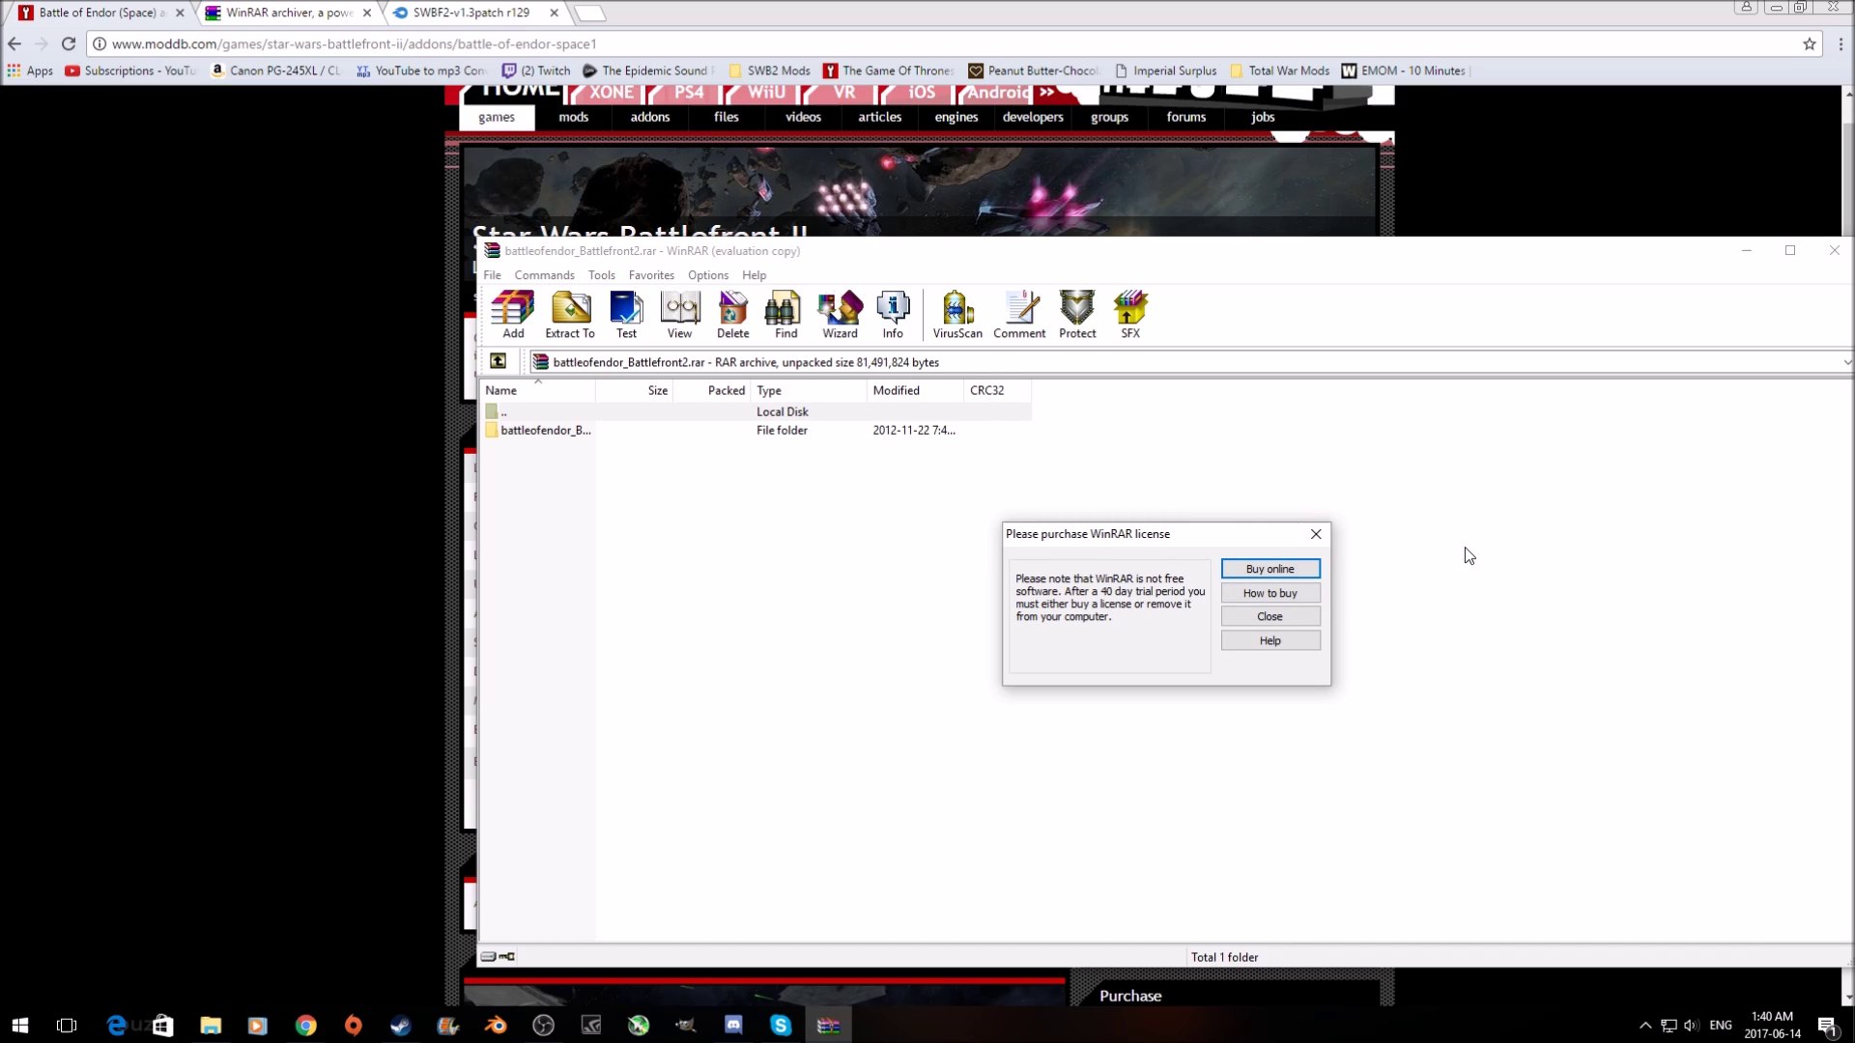
pyautogui.click(1316, 534)
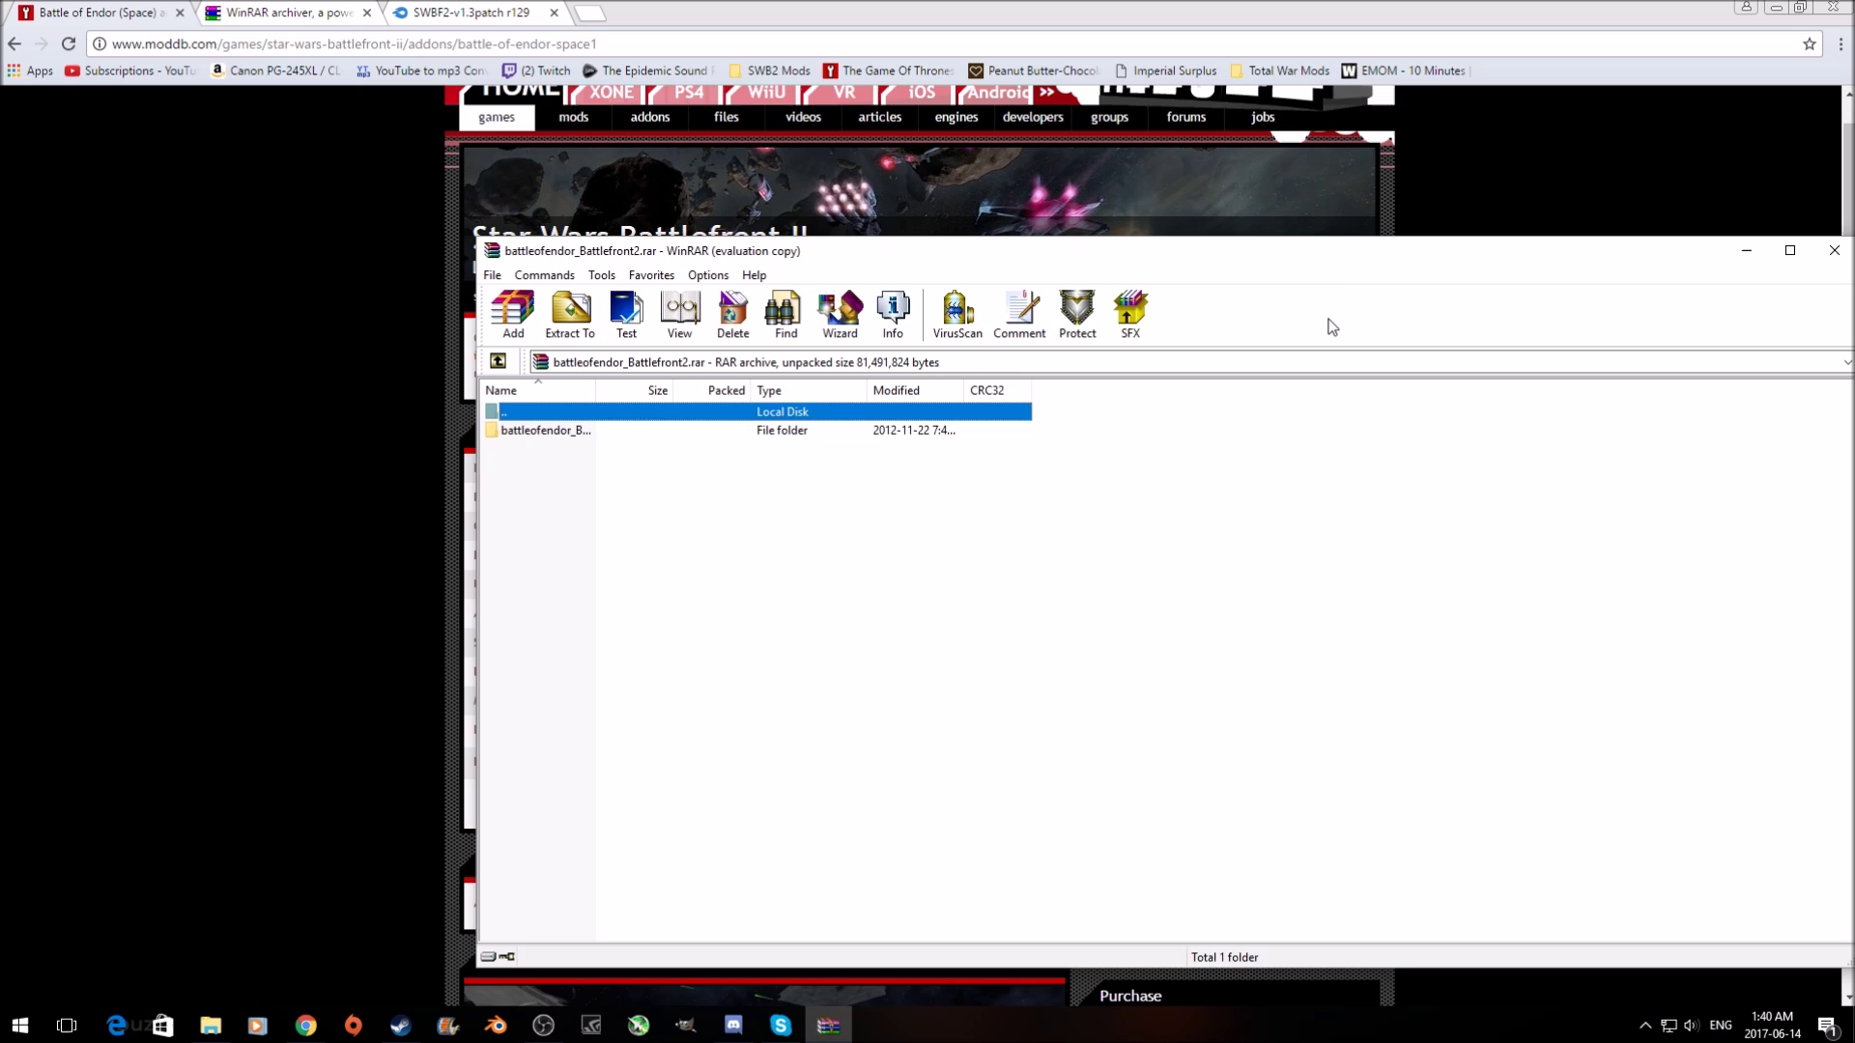
pyautogui.moveTo(1331, 262); pyautogui.dragTo(1146, 265)
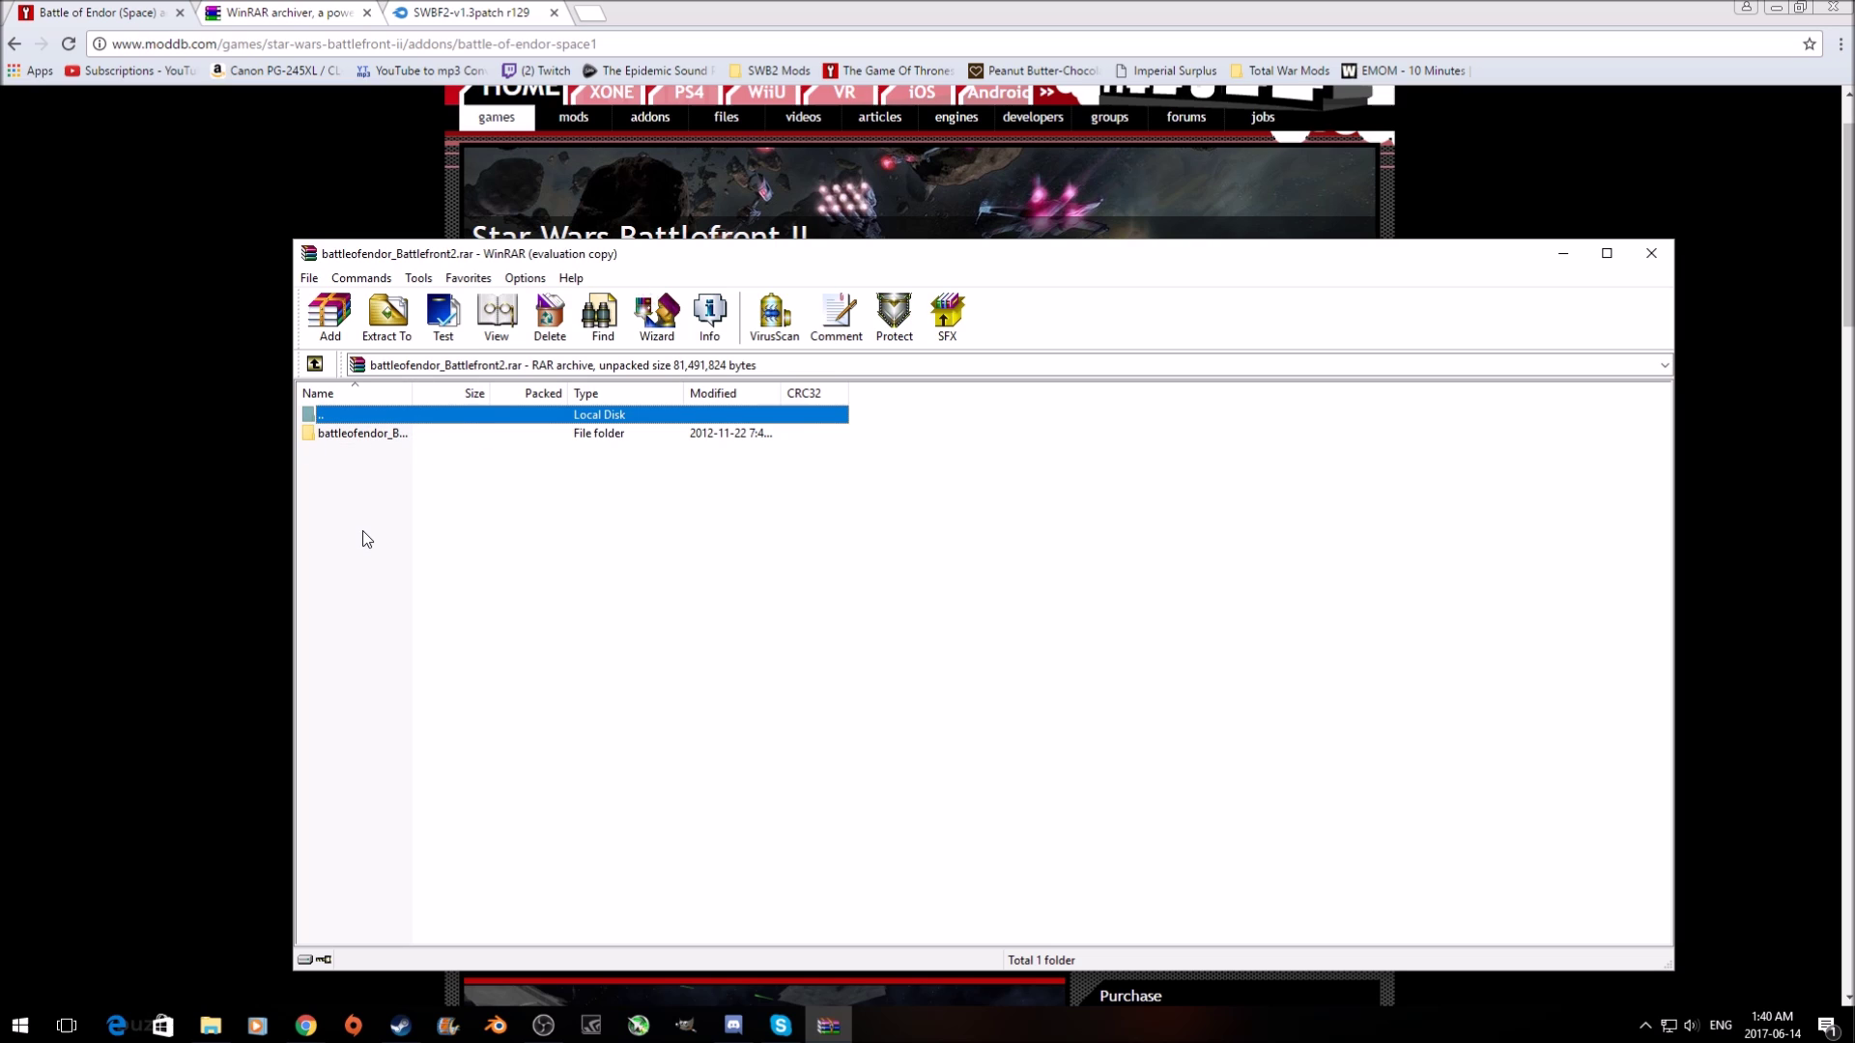
pyautogui.doubleClick(377, 434)
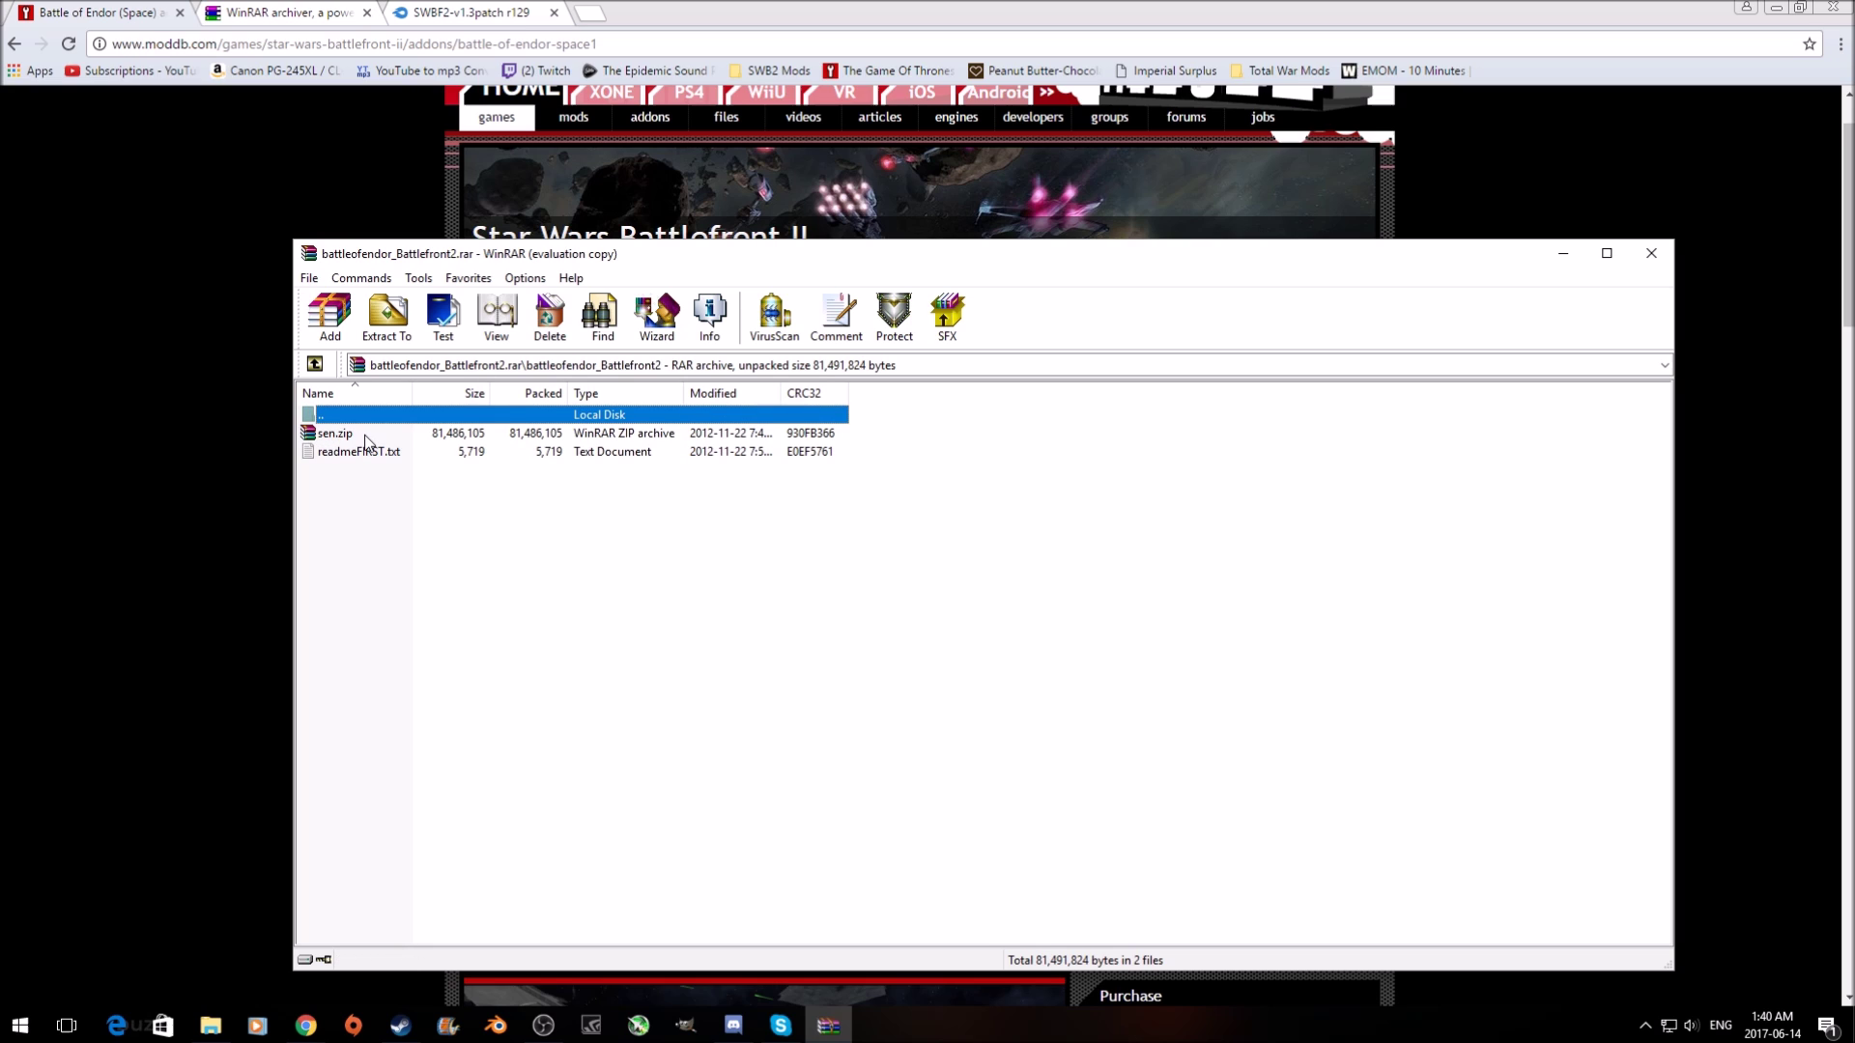
pyautogui.doubleClick(335, 434)
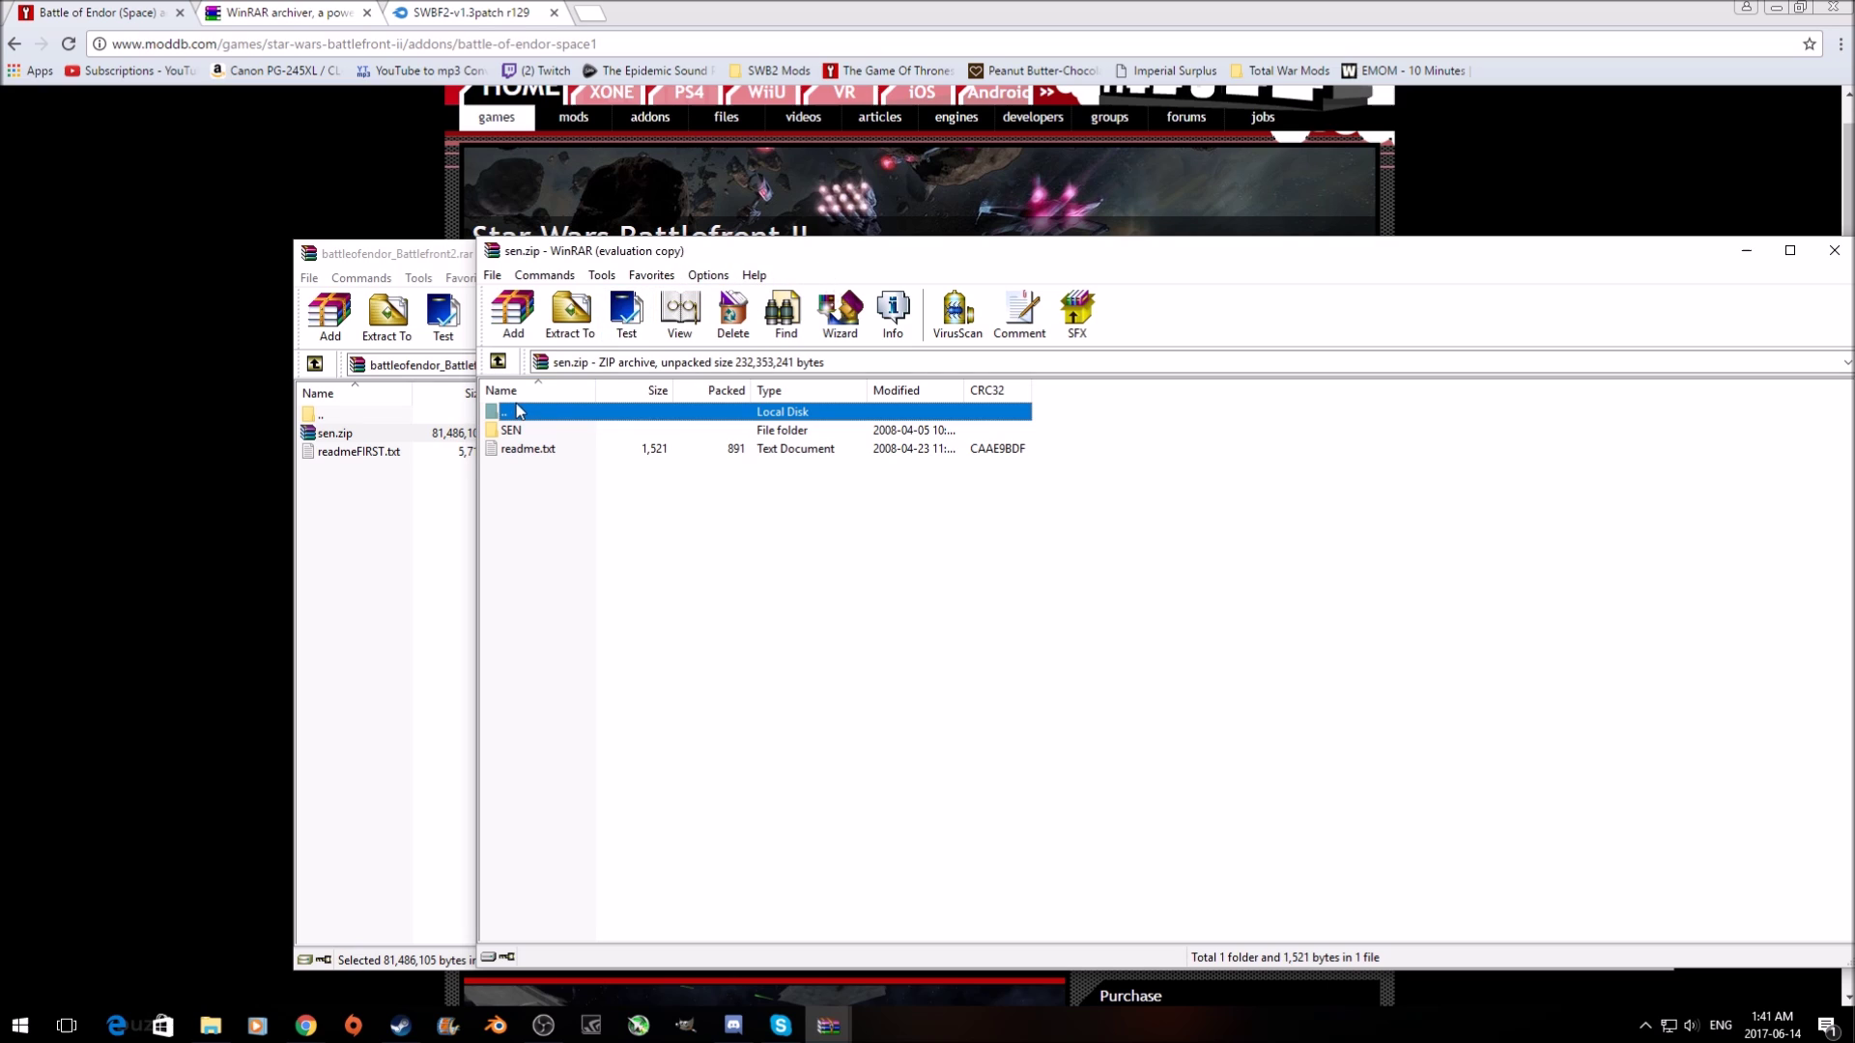
# - Read readme.txt's installation section, which says to extract SEN into Gamedata/addon
pyautogui.doubleClick(554, 450)
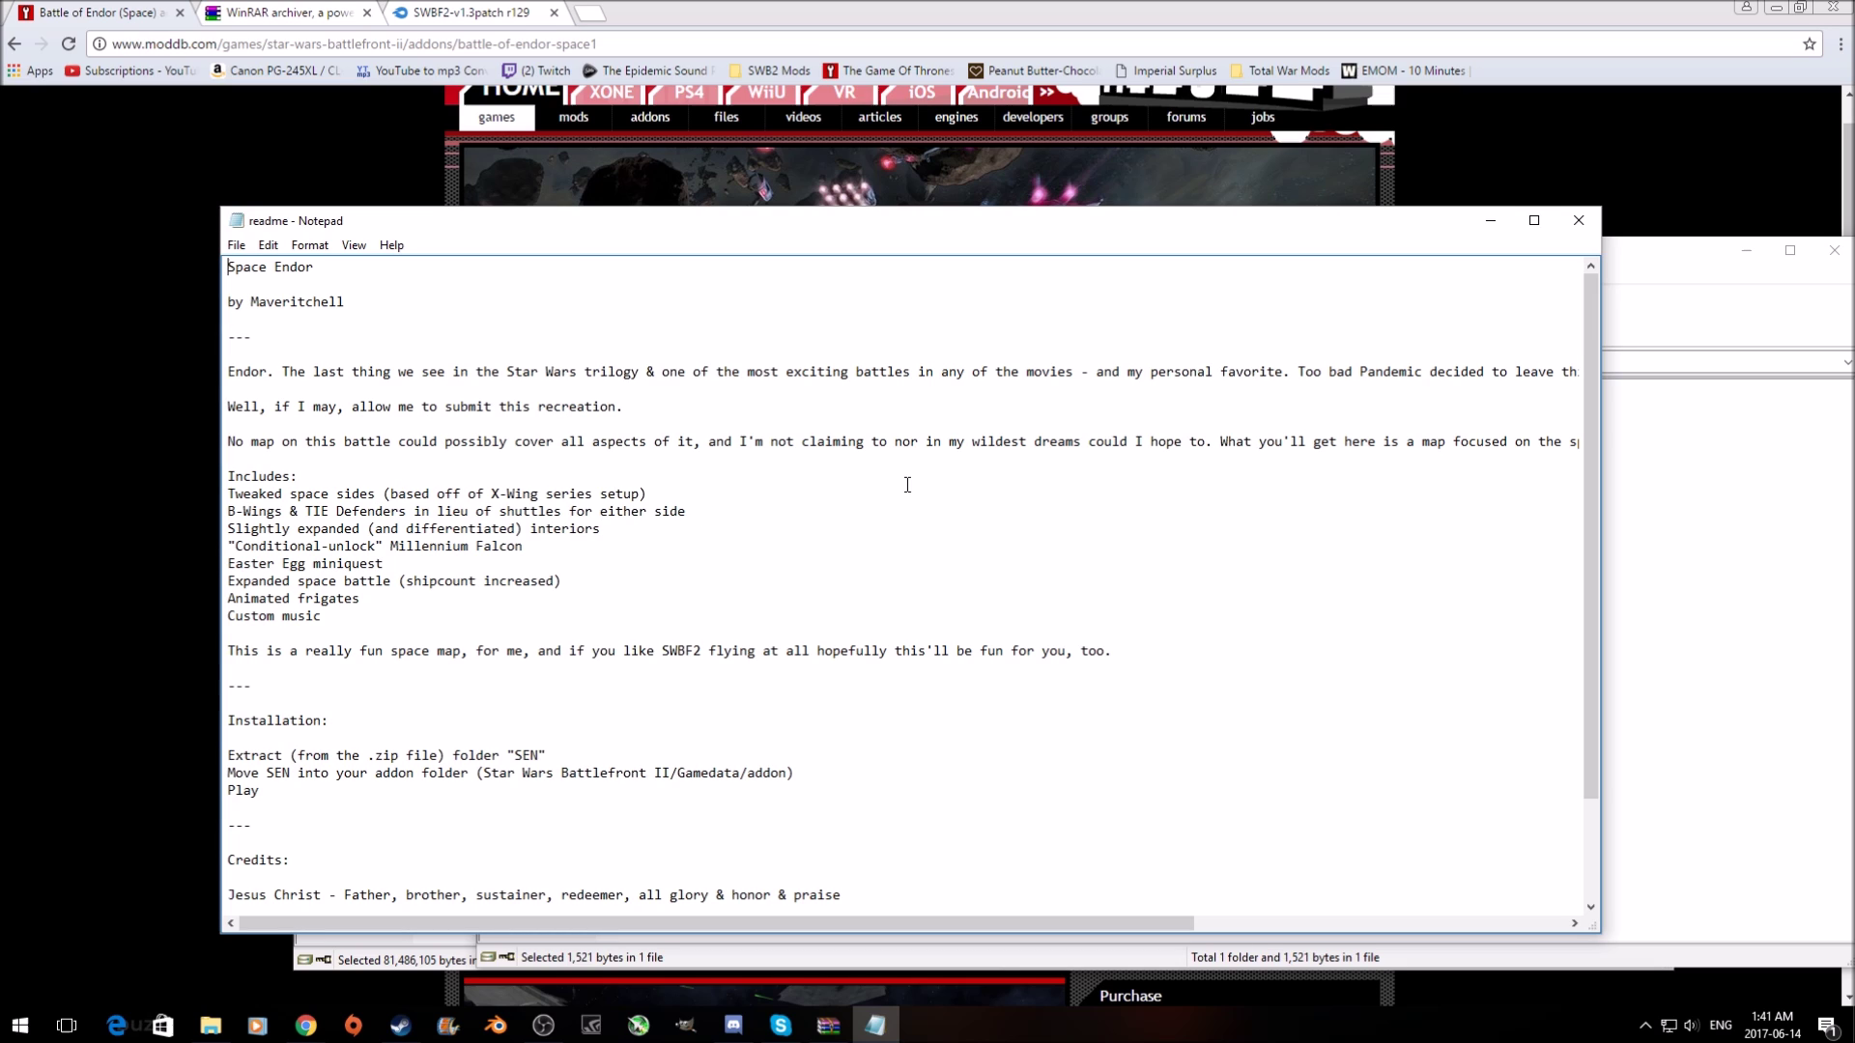
pyautogui.scroll(-2, 682, 492)
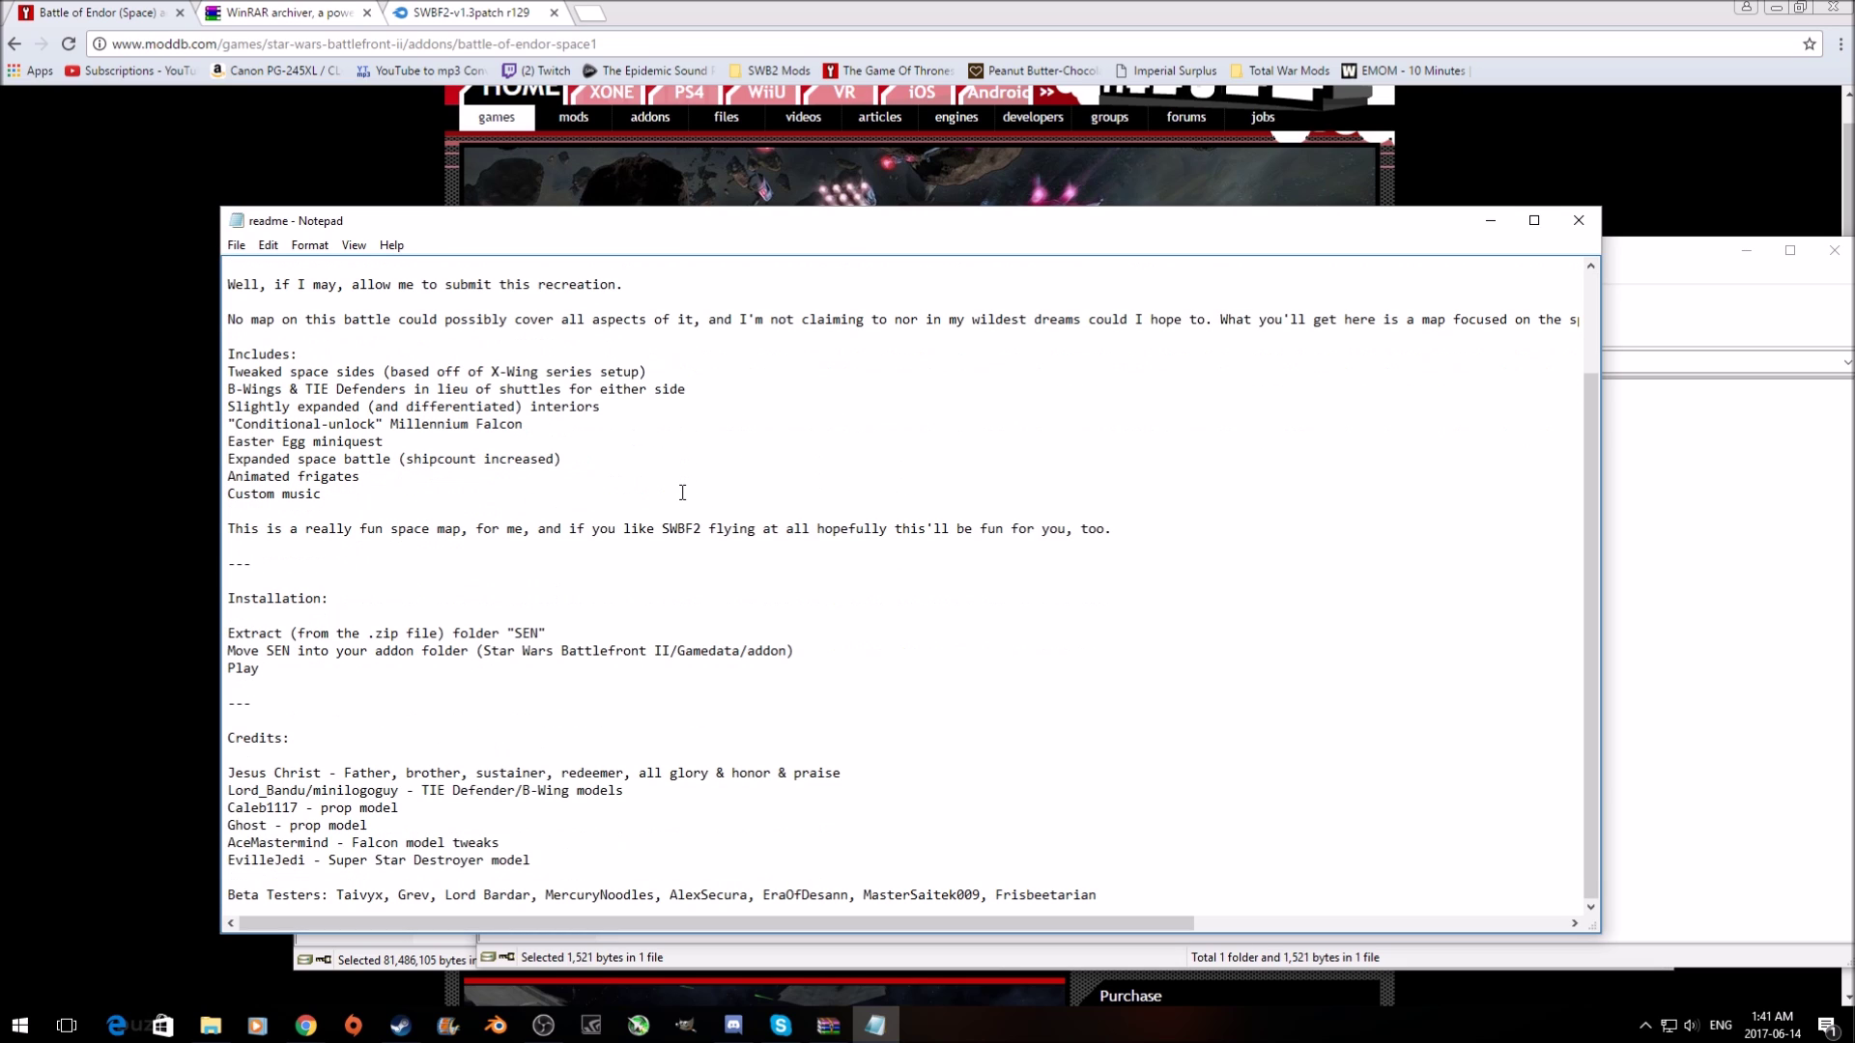
pyautogui.doubleClick(784, 650)
pyautogui.click(878, 670)
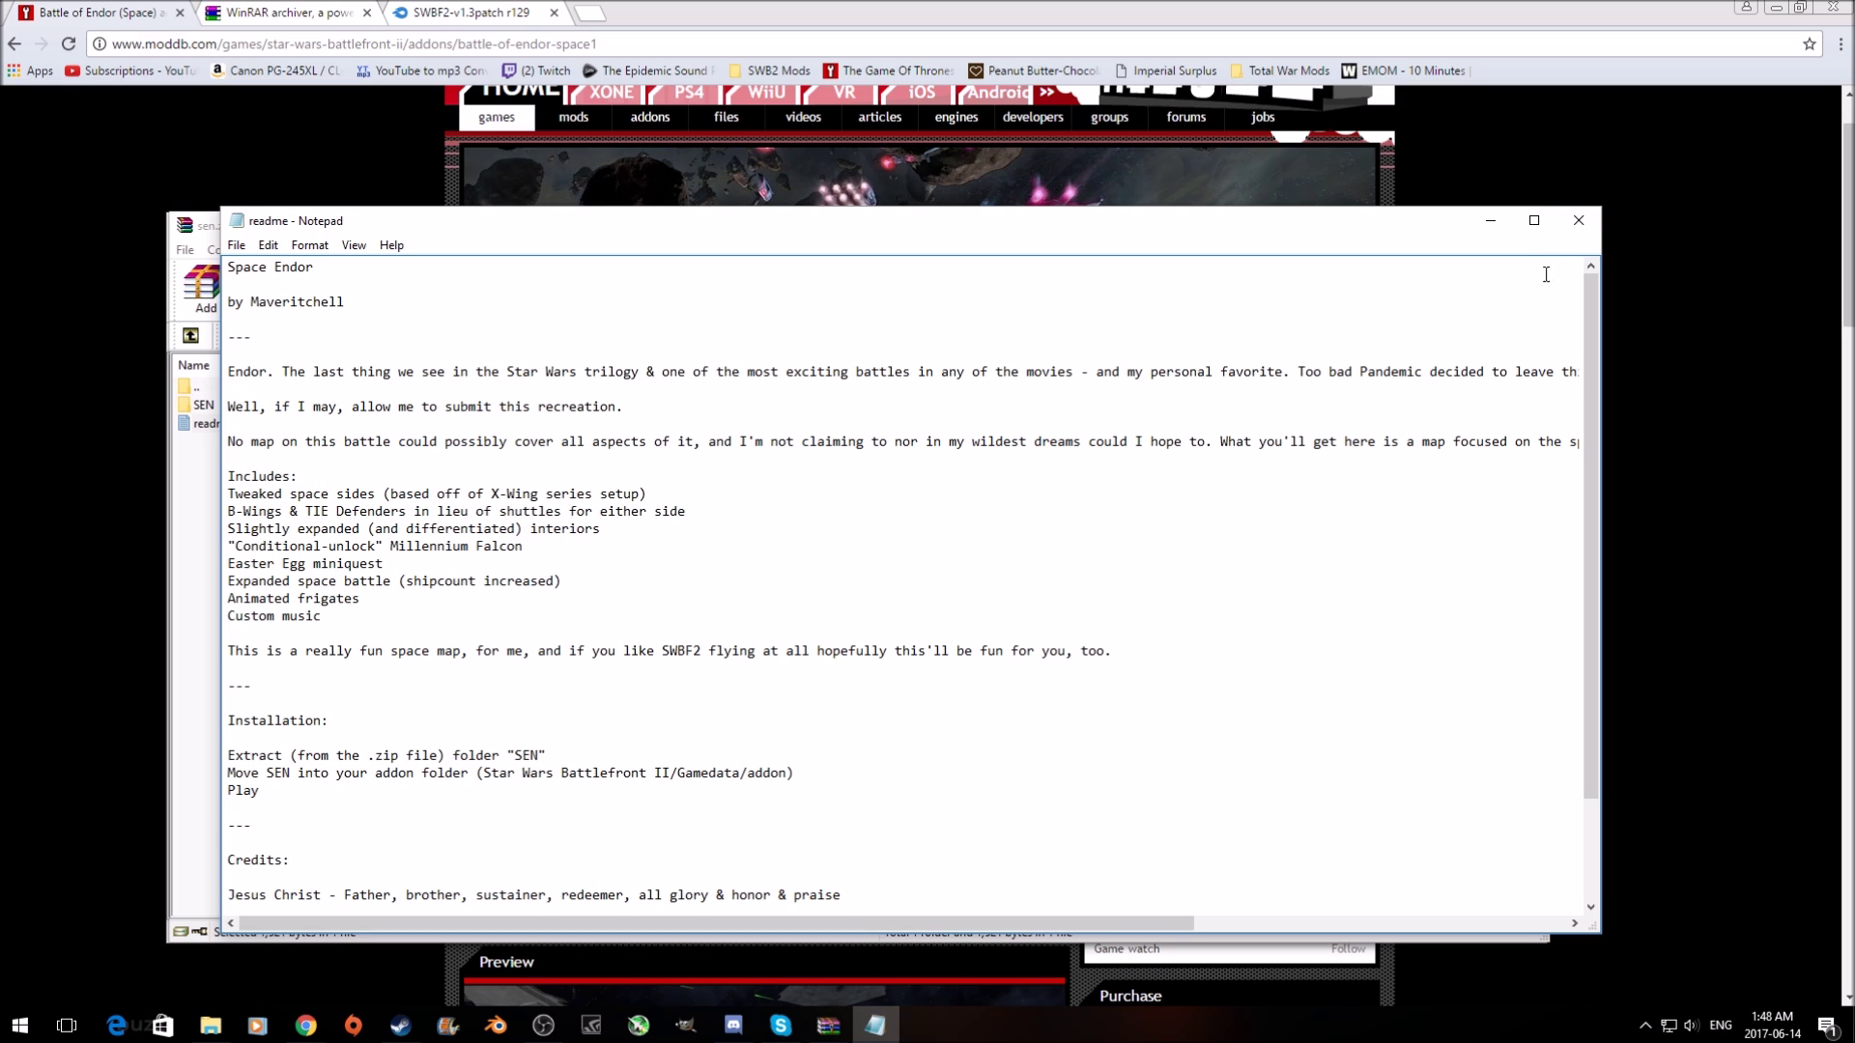
# - Close the readme and browse to D:\SteamLibrary\steamapps\common\Star Wars Battlefront II\GameData
pyautogui.click(1579, 220)
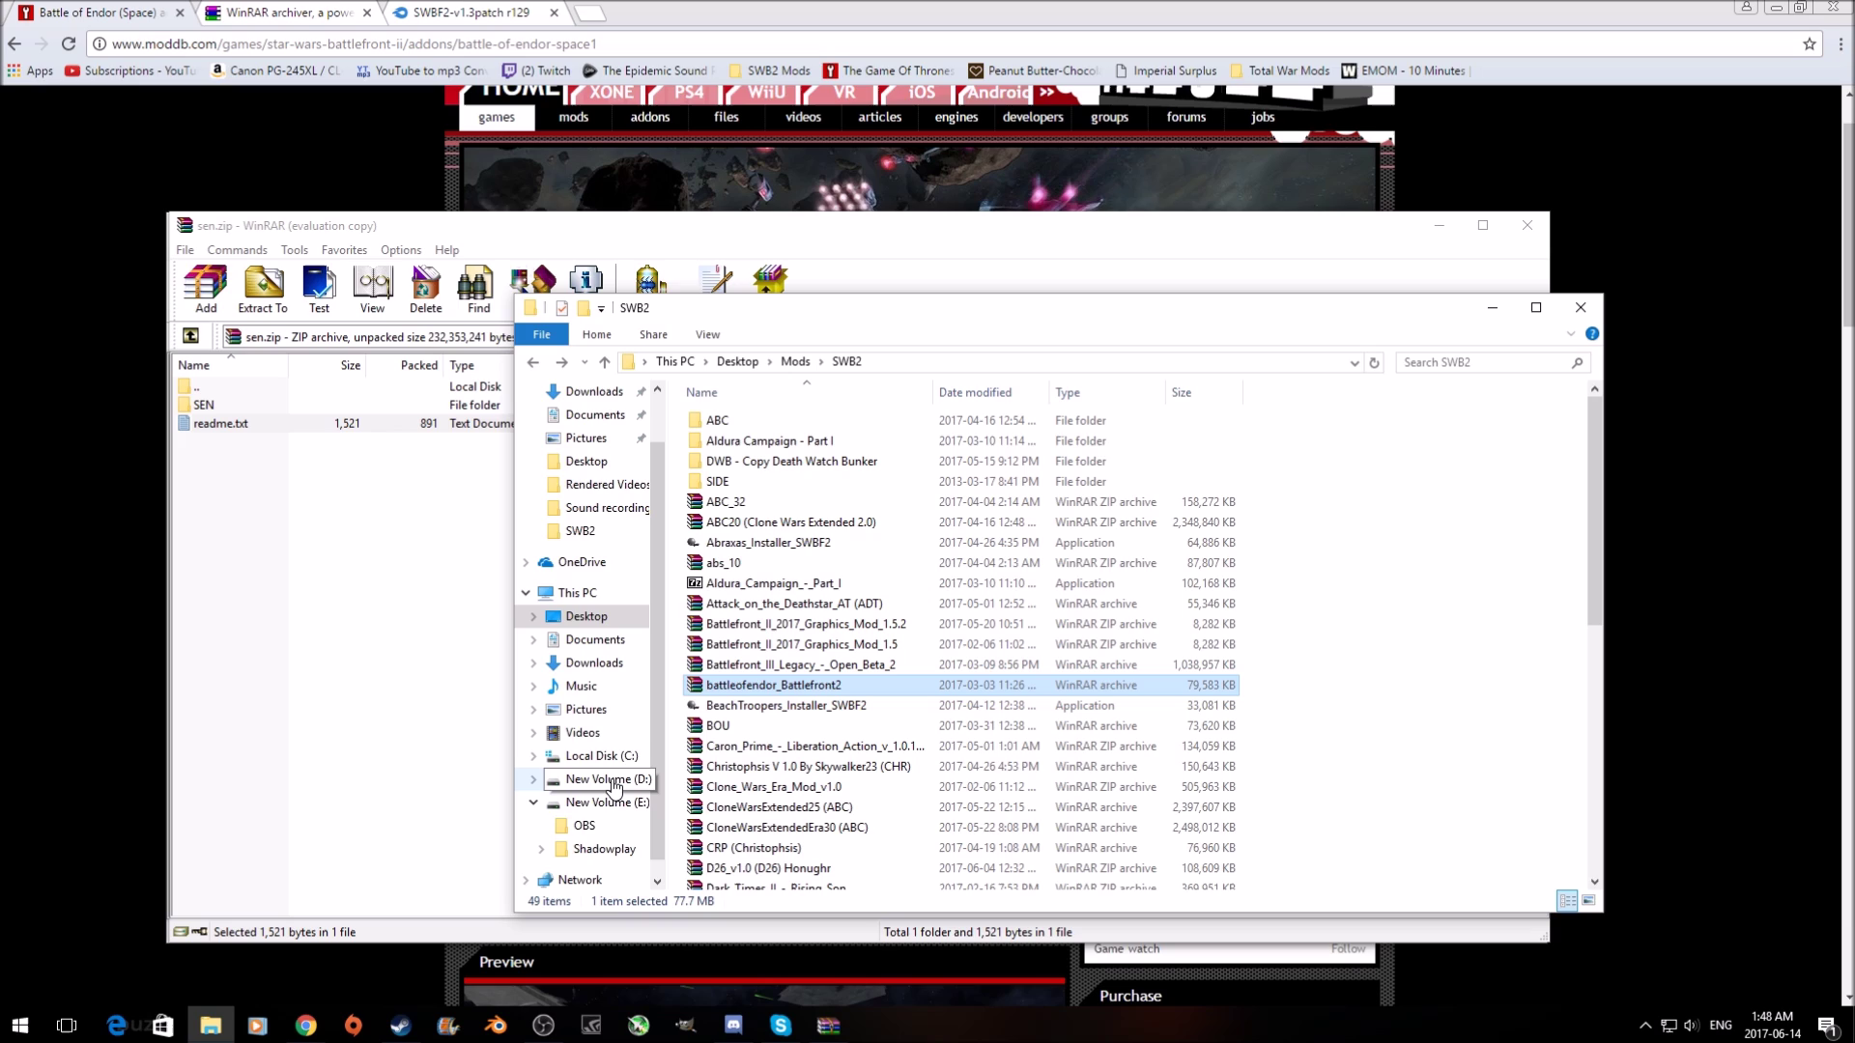
pyautogui.click(612, 781)
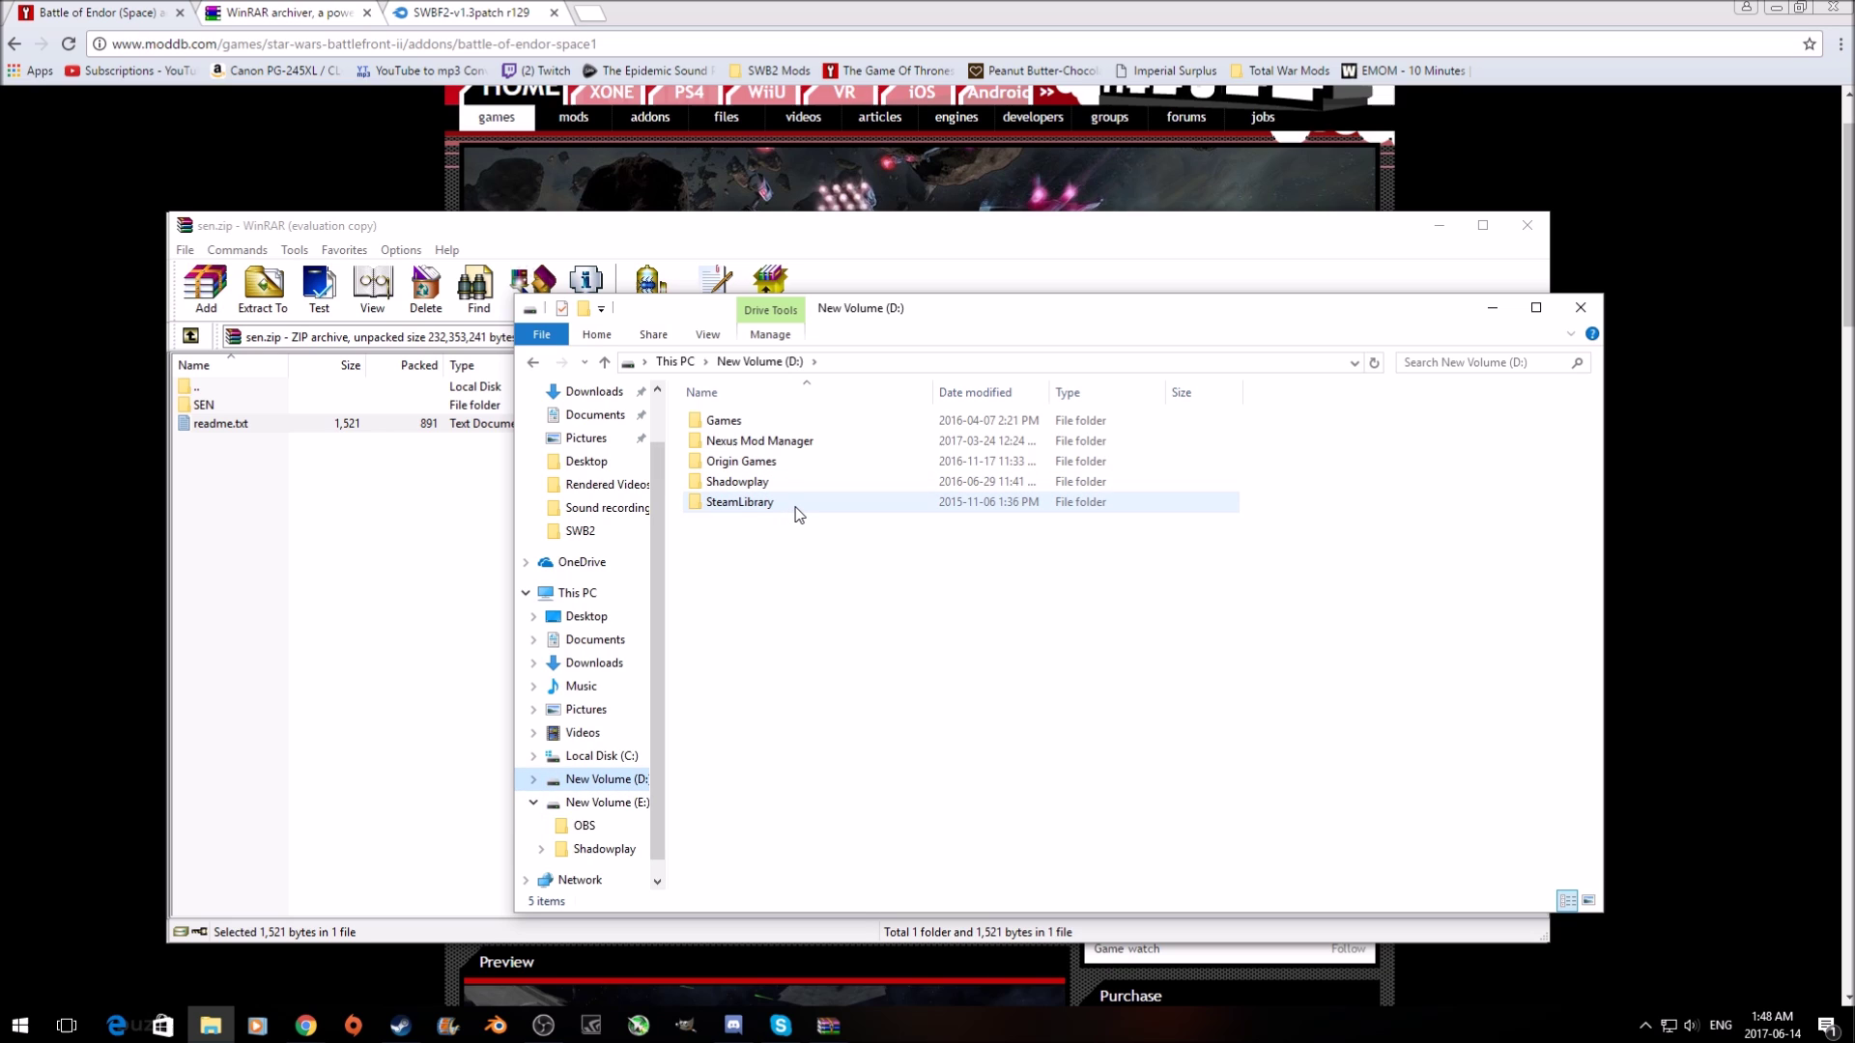
pyautogui.doubleClick(740, 502)
pyautogui.doubleClick(787, 422)
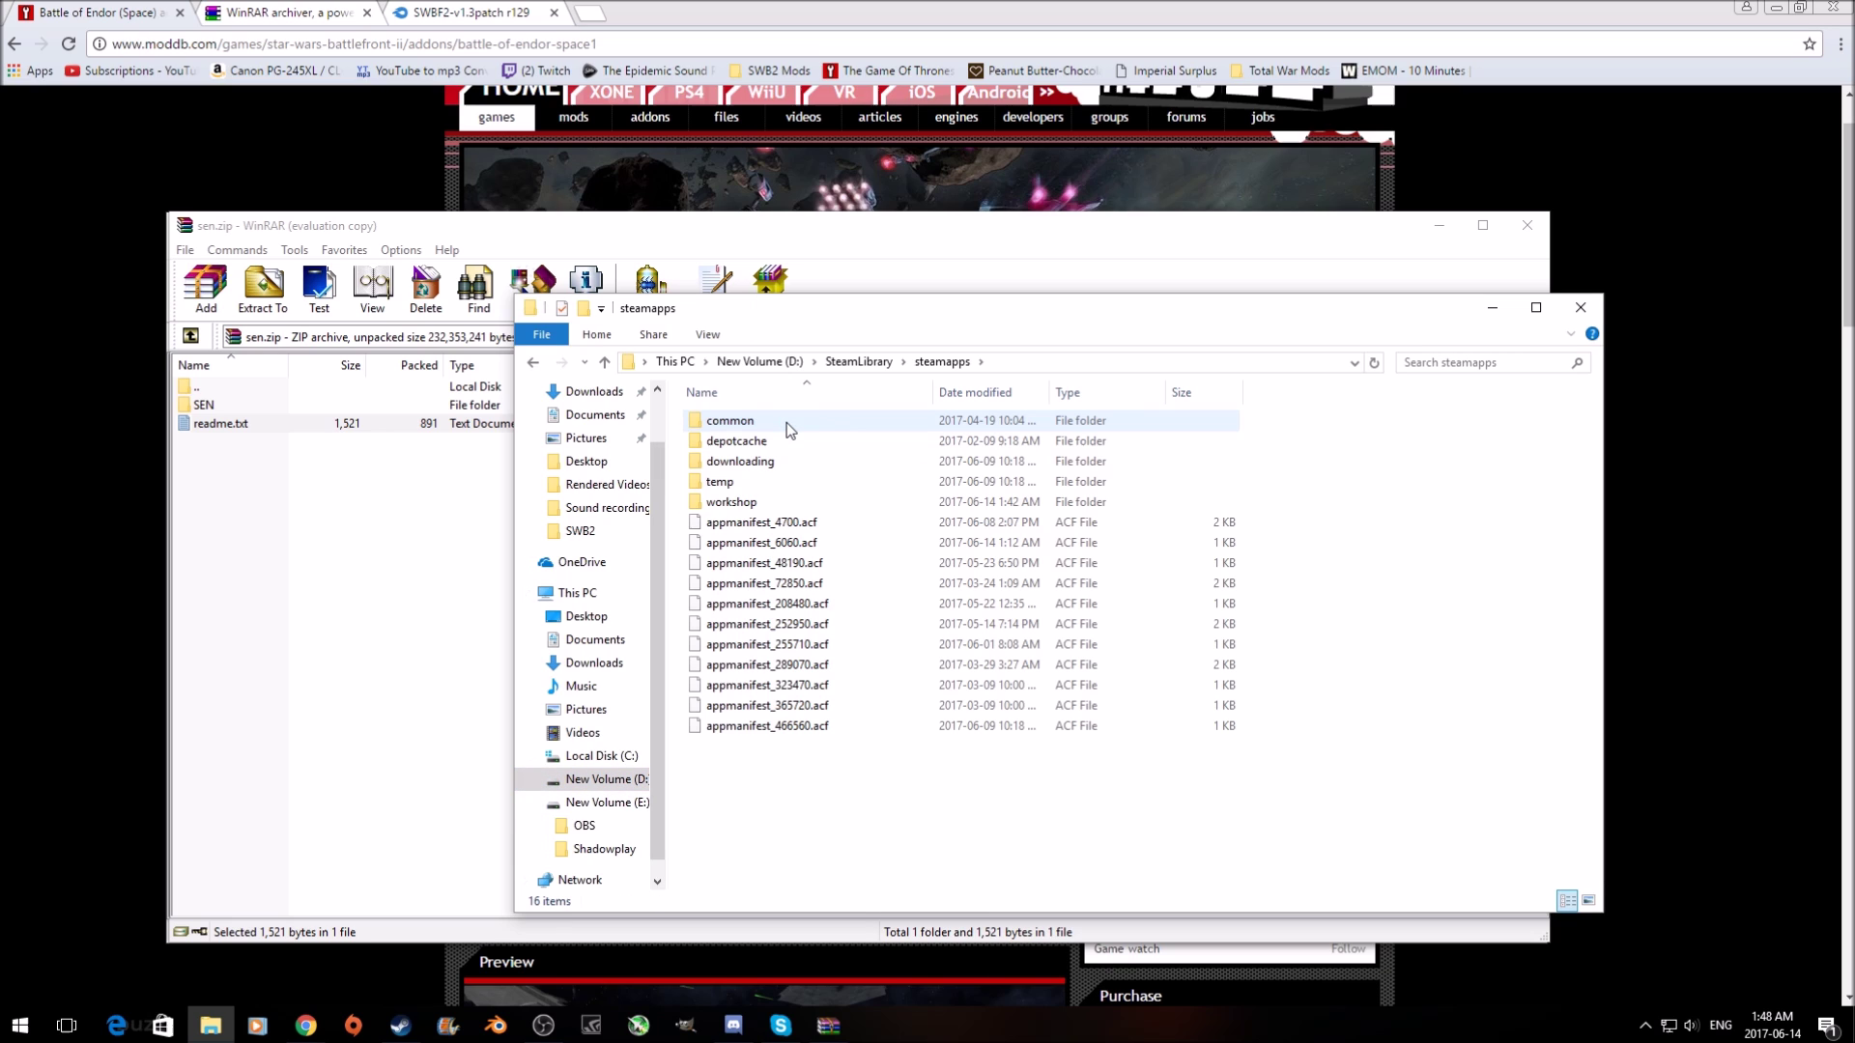
pyautogui.doubleClick(787, 421)
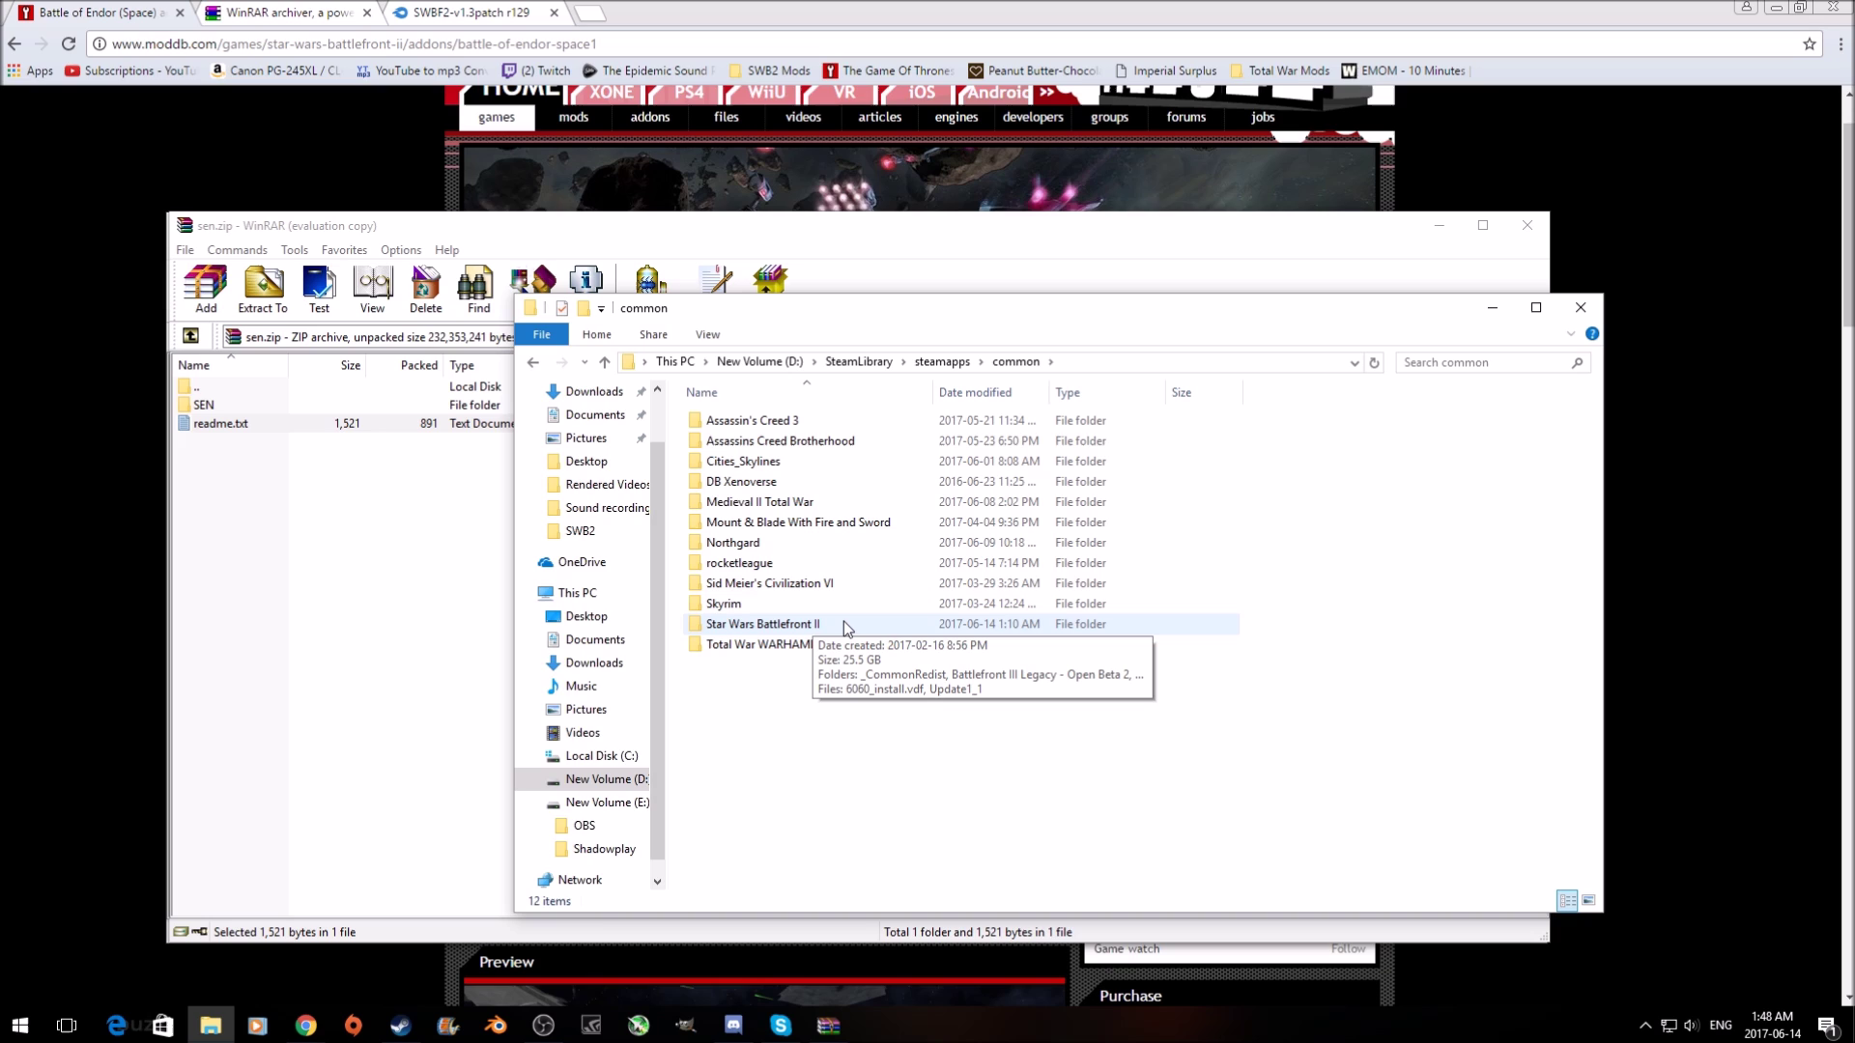
pyautogui.doubleClick(843, 623)
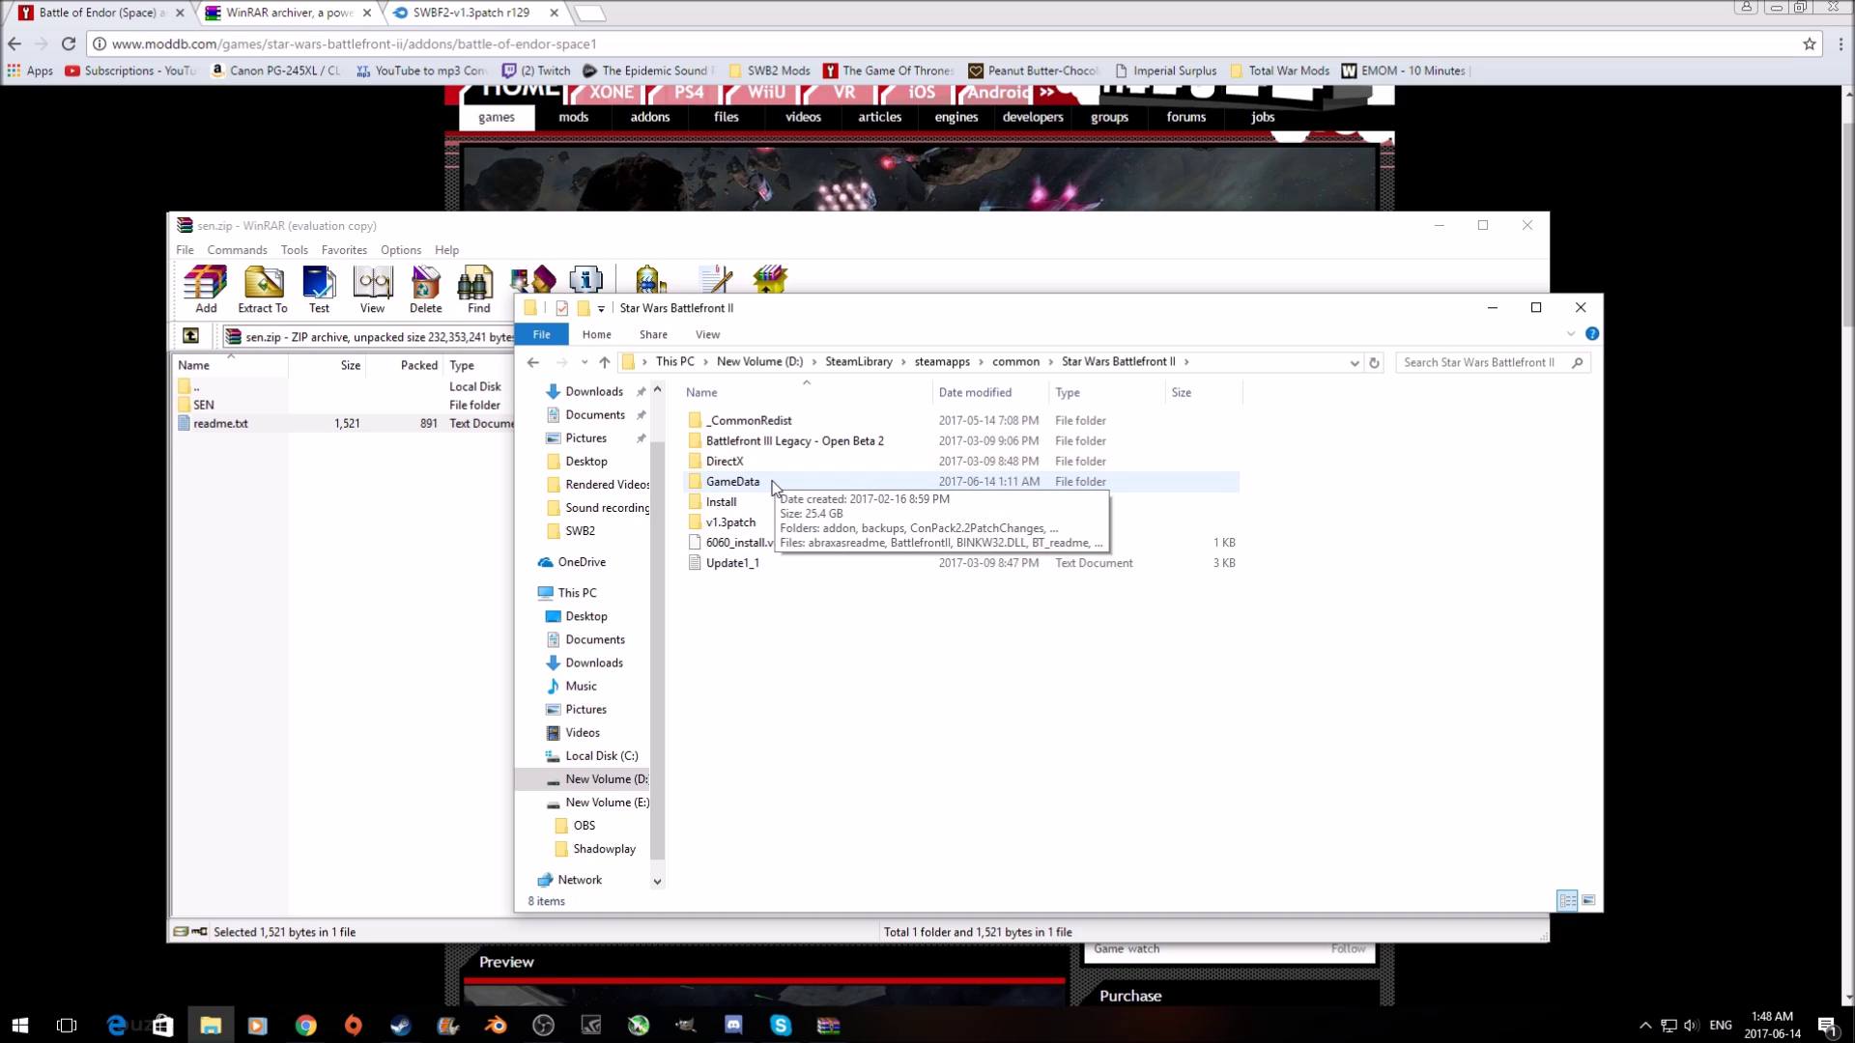
pyautogui.doubleClick(773, 483)
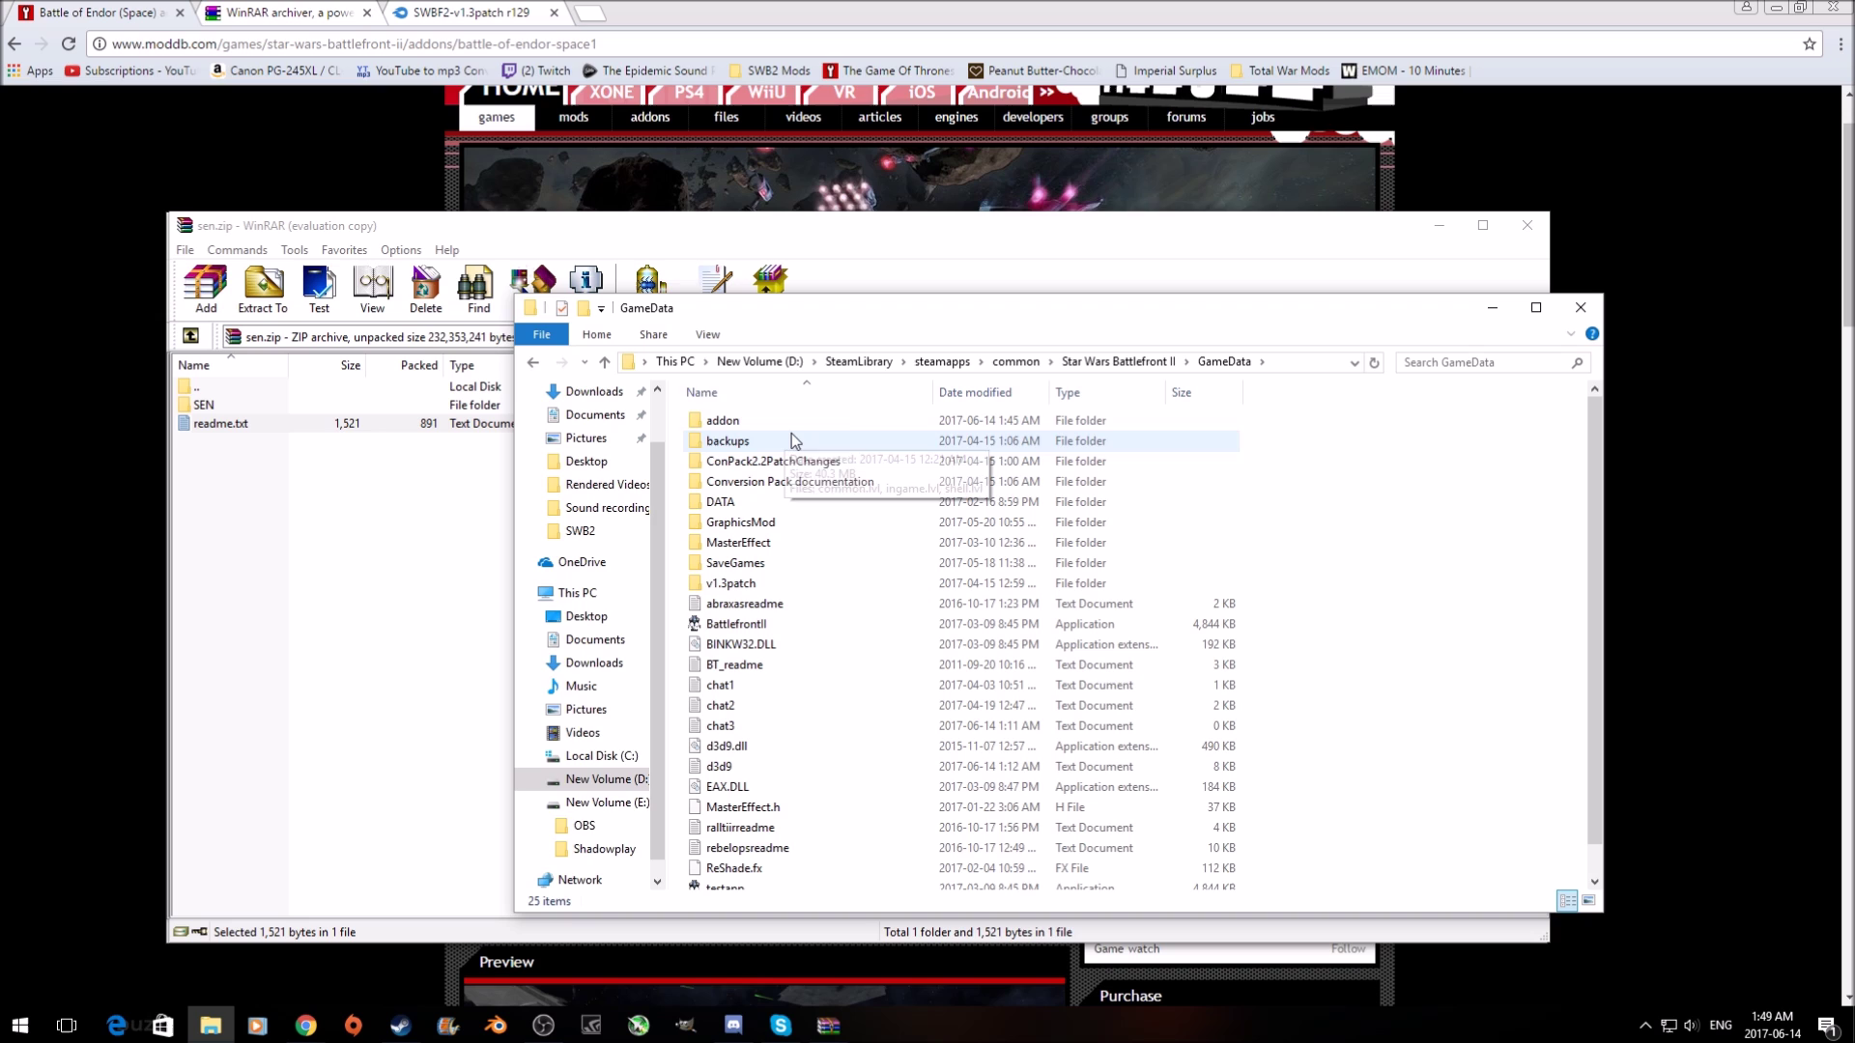
# - Place WinRAR beside Explorer, open the addon folder, and drag the SEN folder into it
pyautogui.moveTo(966, 321); pyautogui.dragTo(1179, 300)
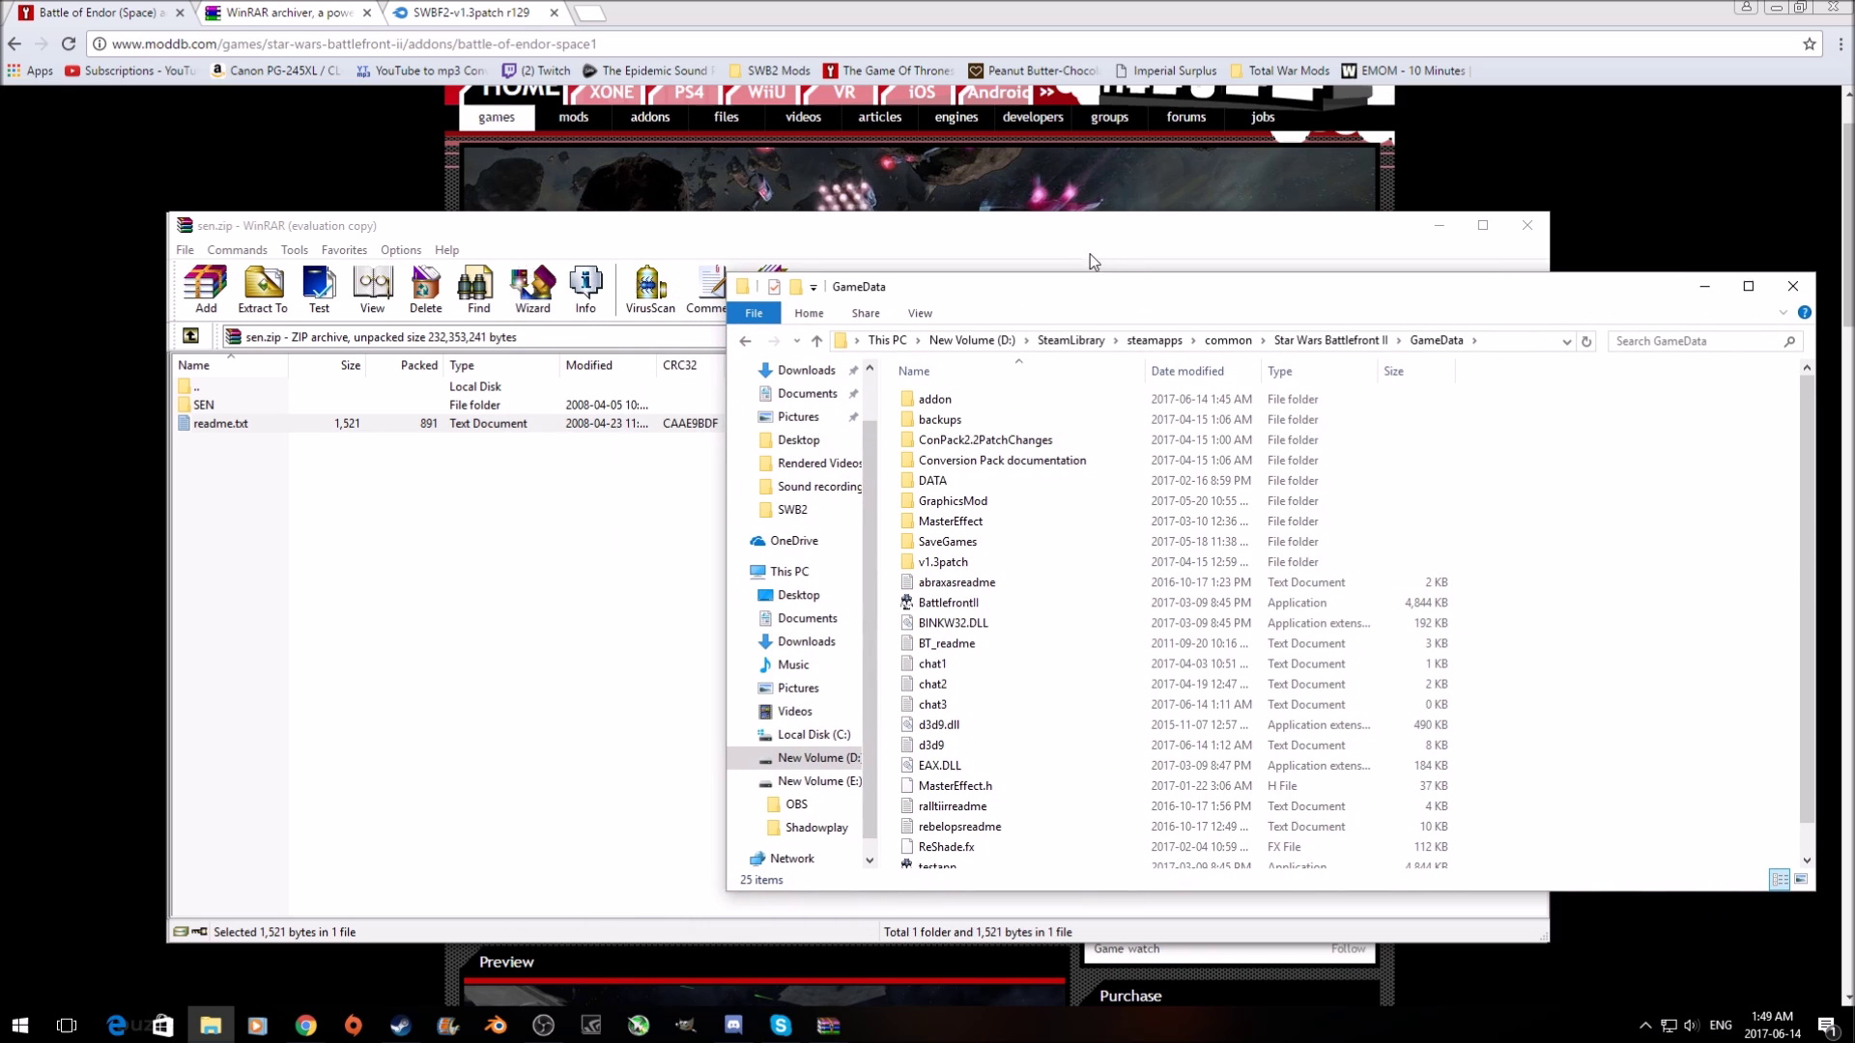
pyautogui.click(1101, 243)
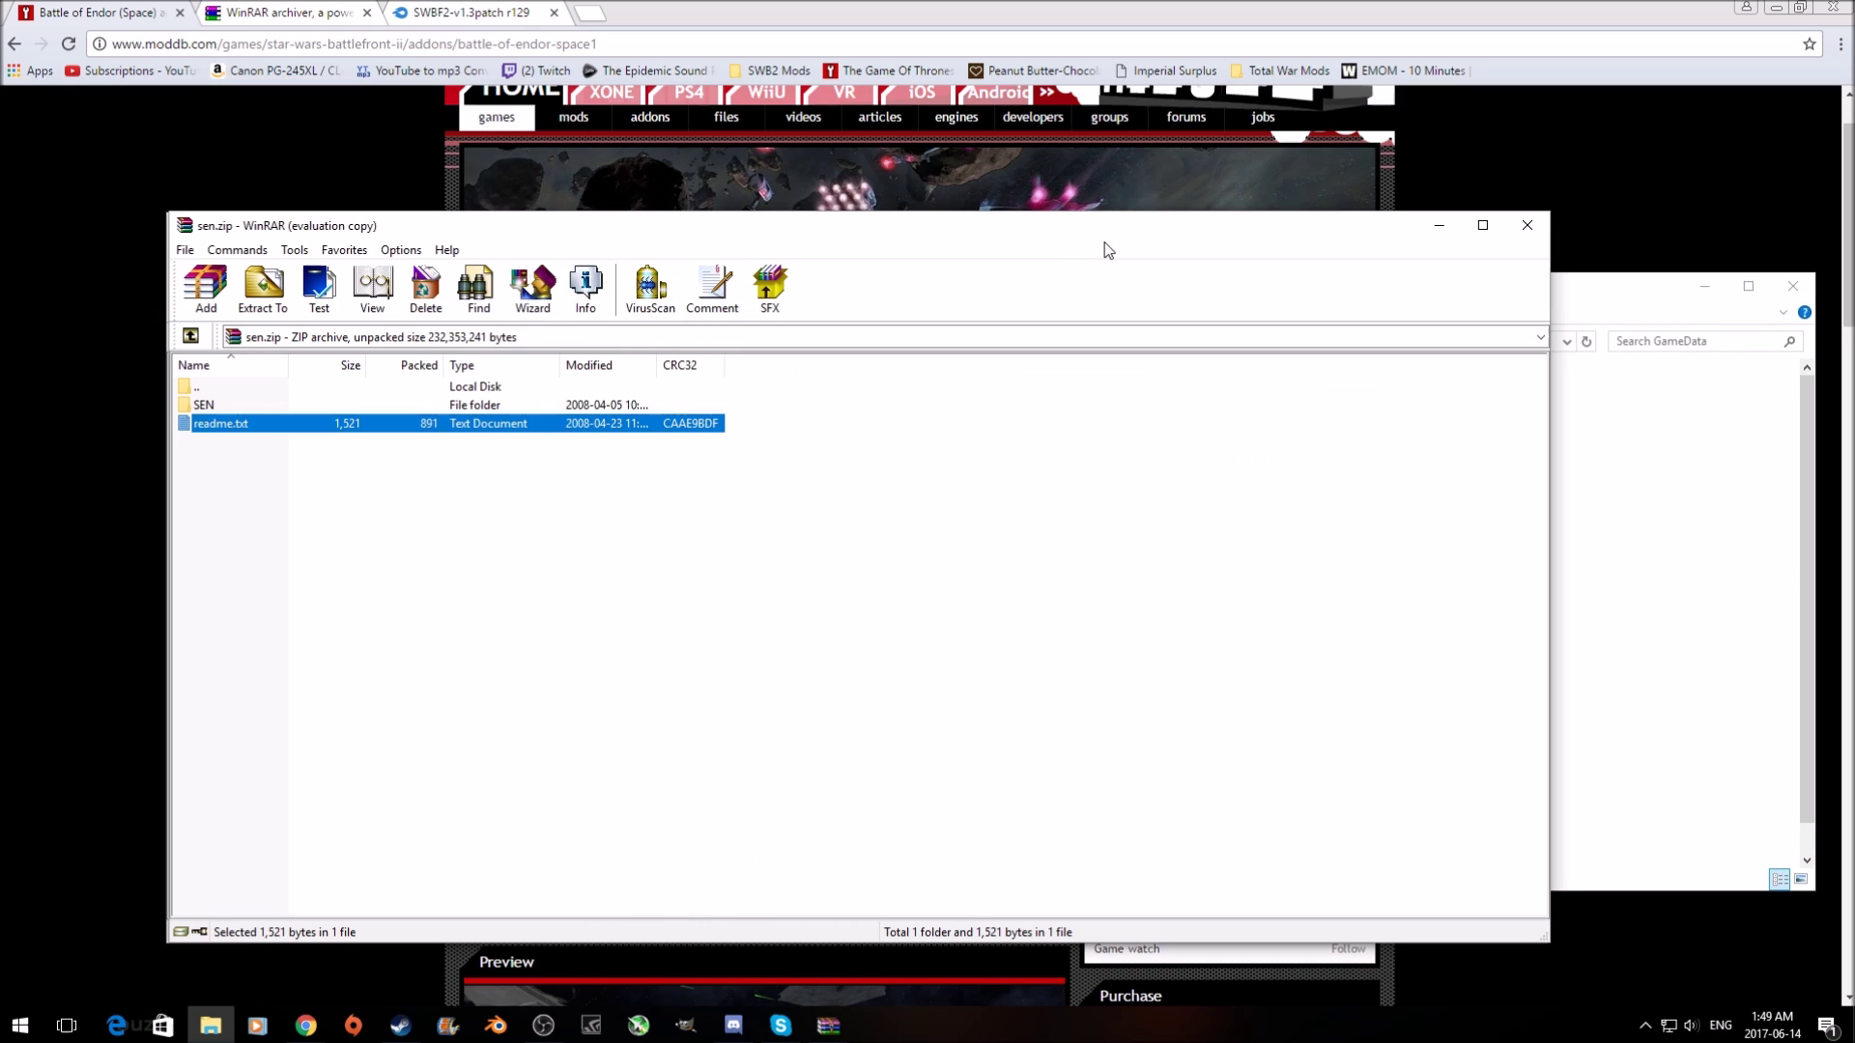
pyautogui.moveTo(1044, 240); pyautogui.dragTo(1000, 239)
pyautogui.click(1536, 292)
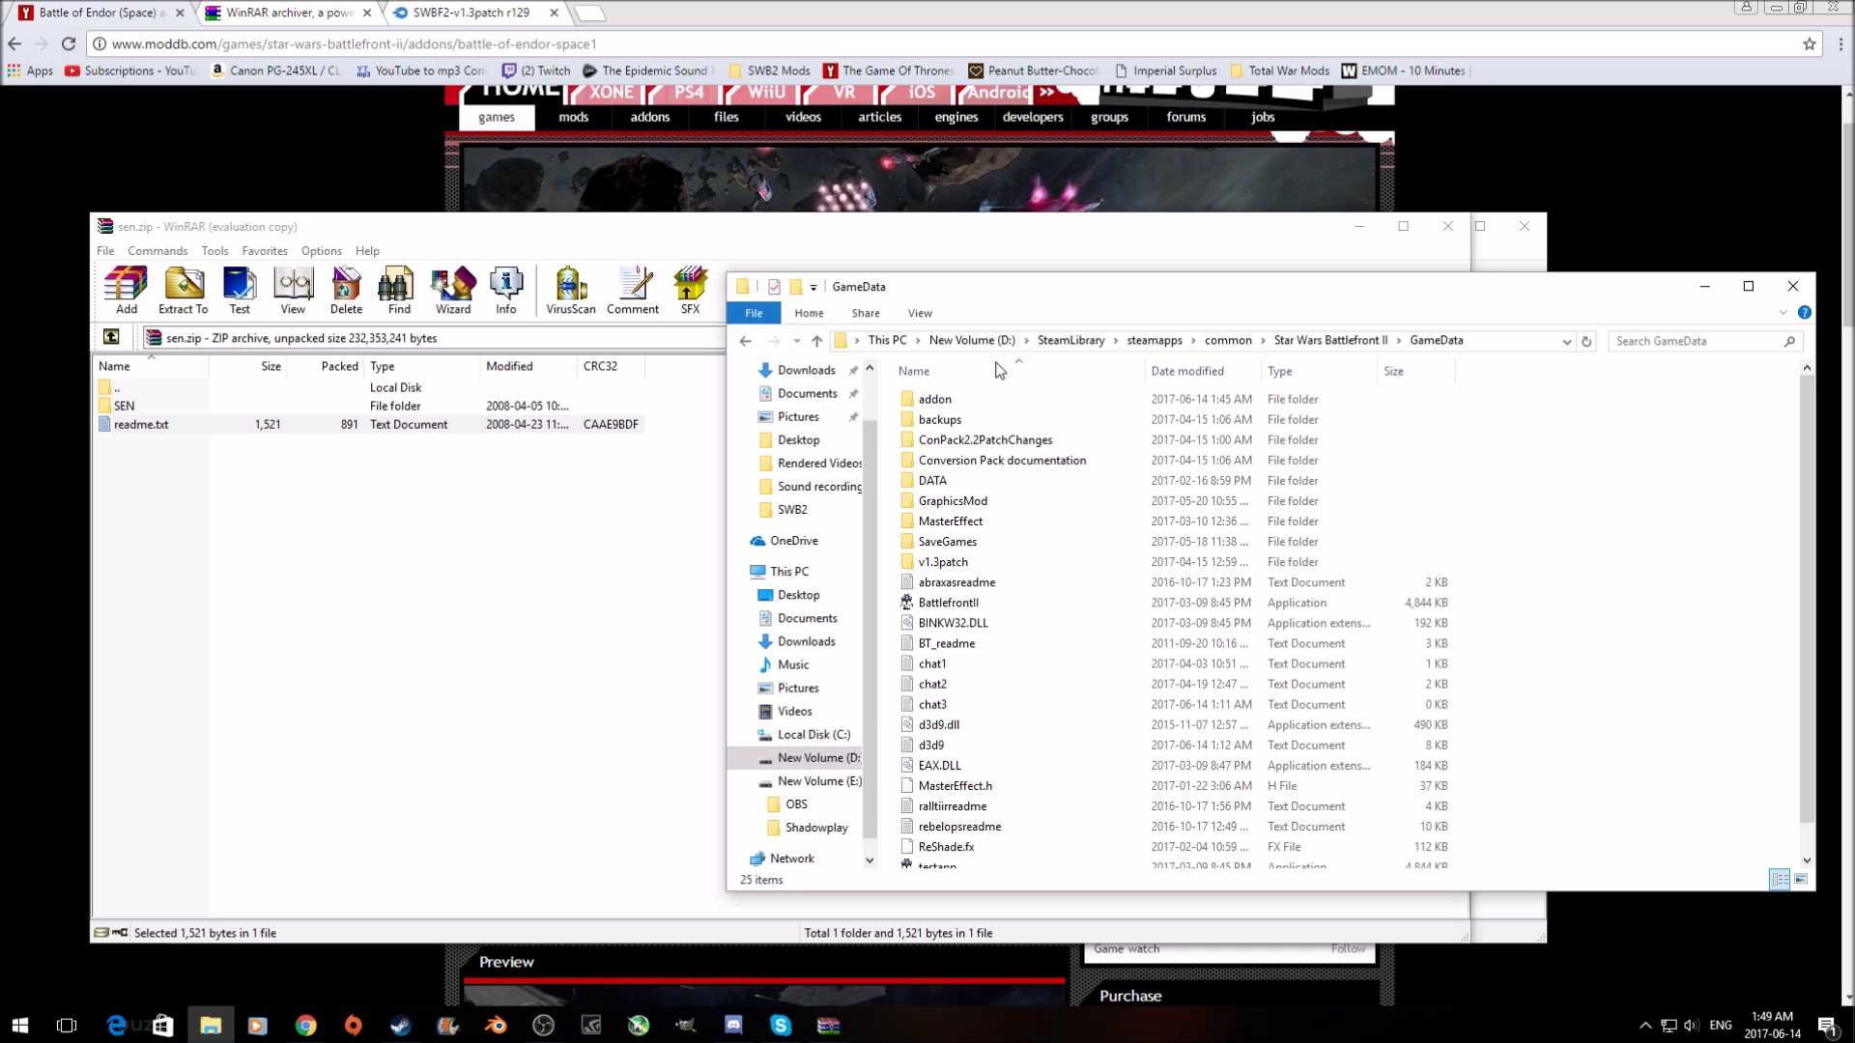
pyautogui.doubleClick(996, 399)
pyautogui.scroll(-3, 990, 790)
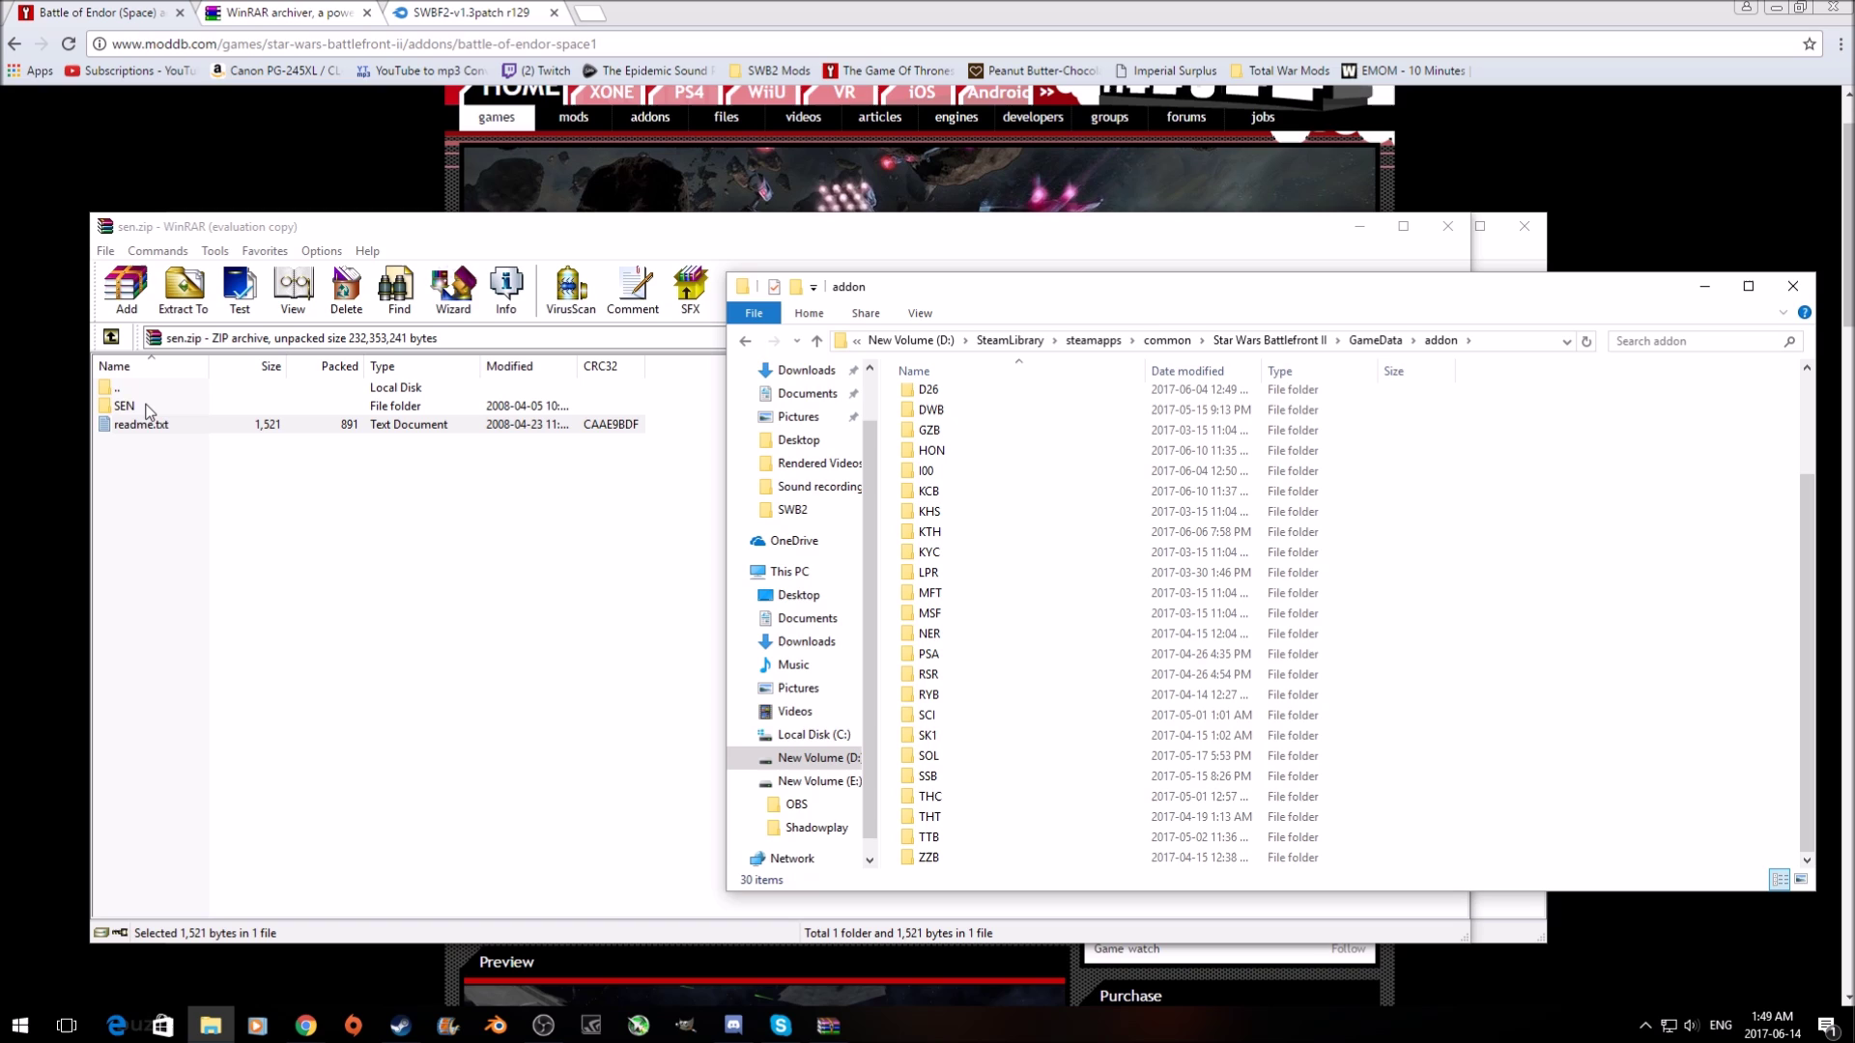
pyautogui.moveTo(152, 410); pyautogui.dragTo(1659, 483)
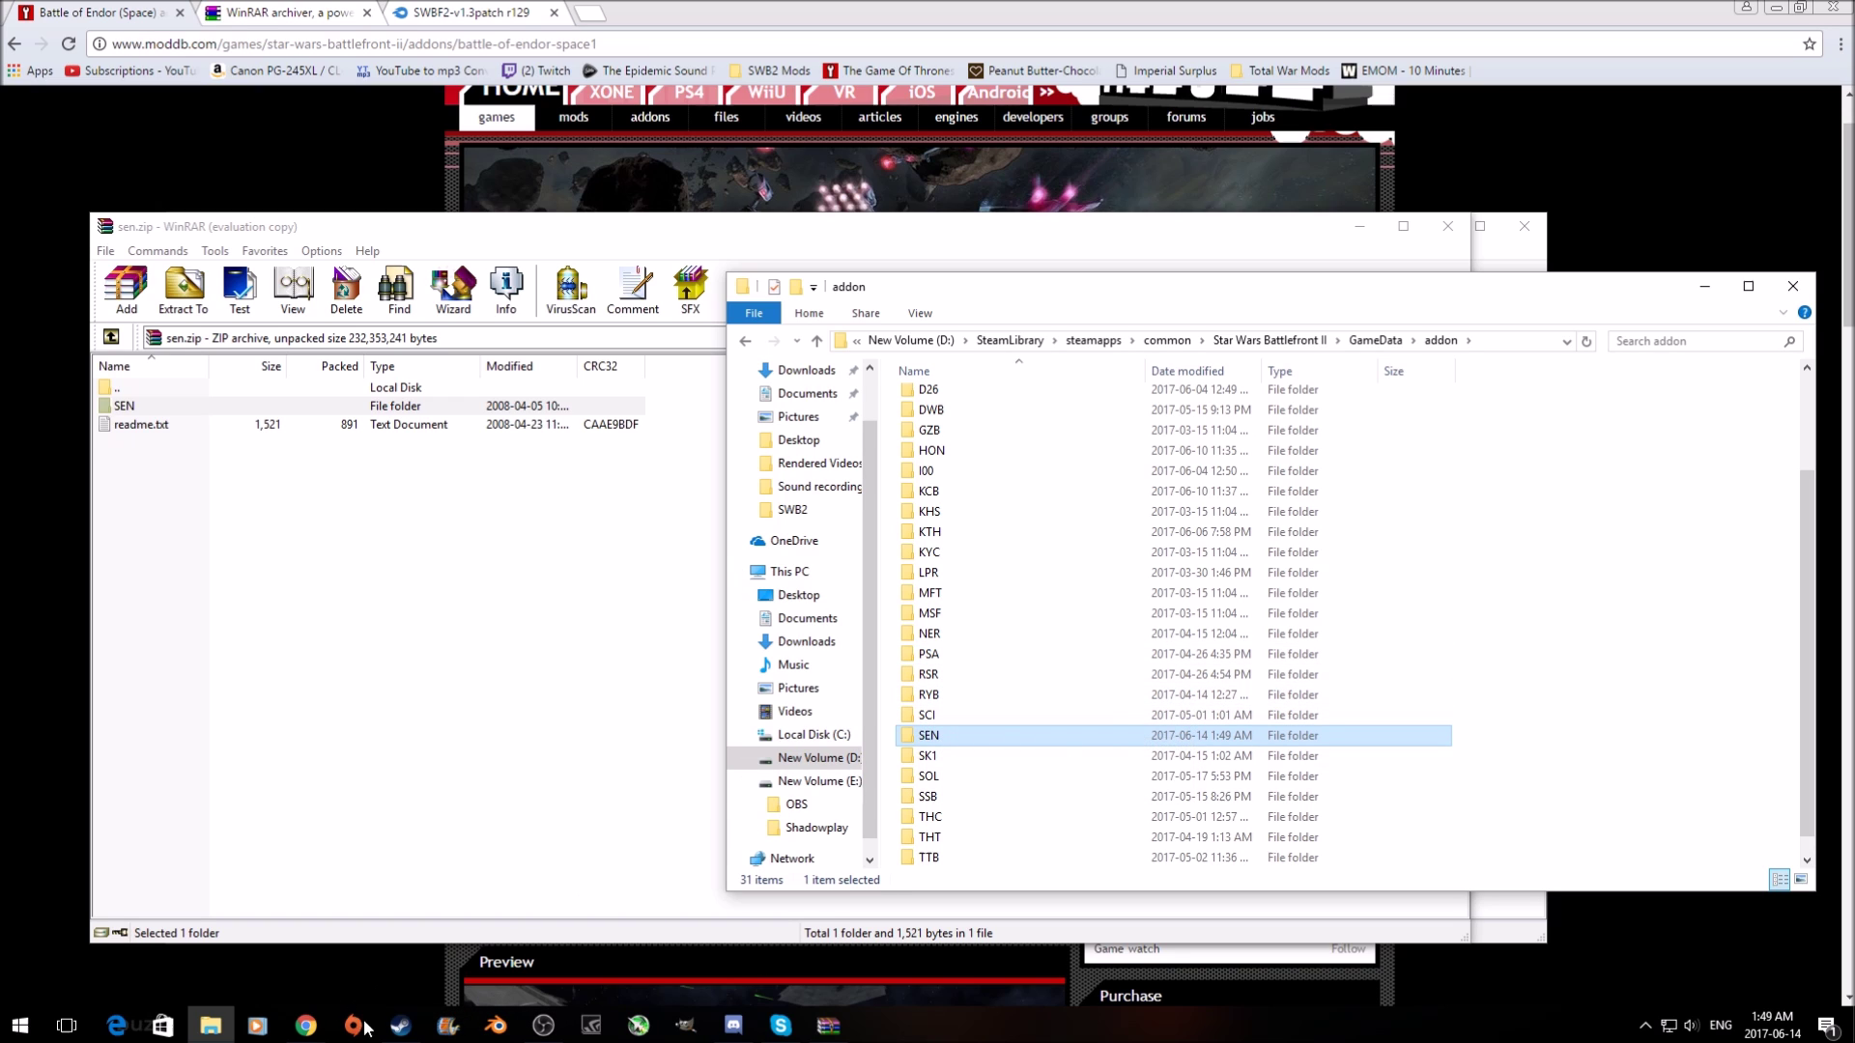
# - Launch Battlefront II from Steam, approve UAC, skip the intros and accept the saved profile
pyautogui.rightClick(400, 1026)
pyautogui.click(386, 484)
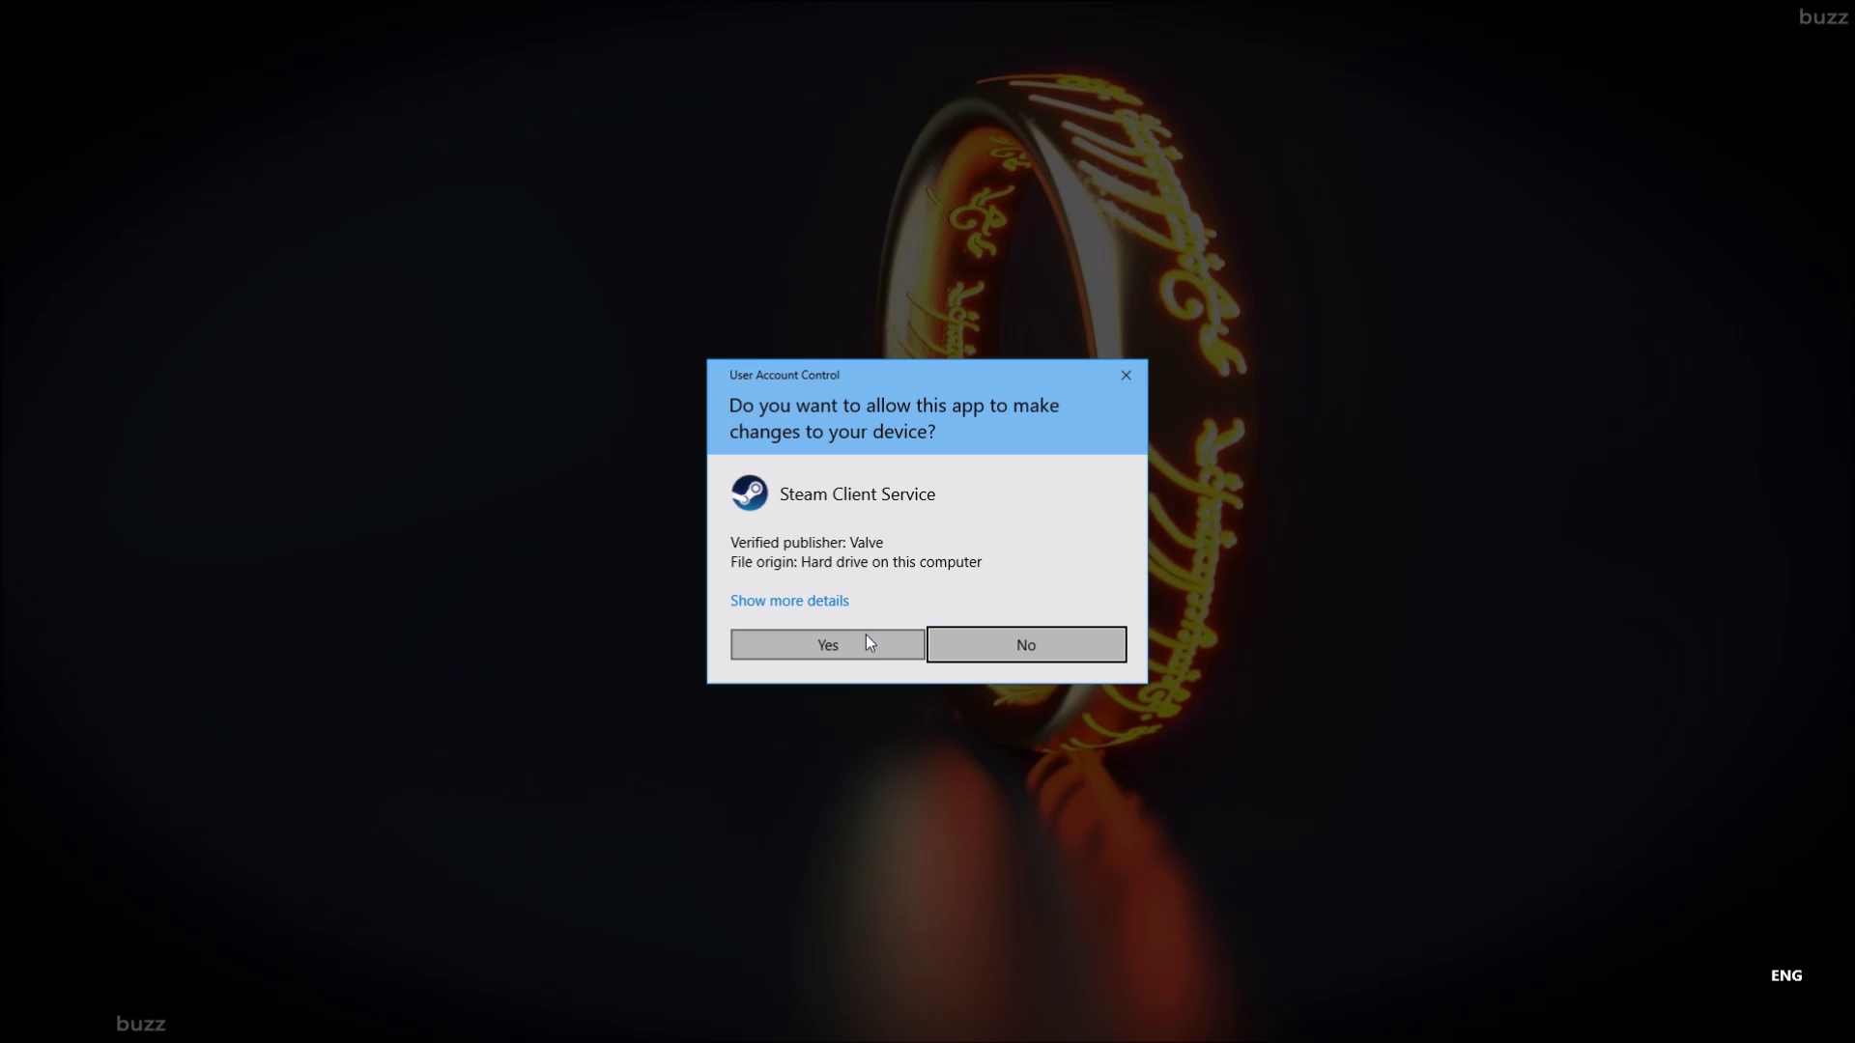
pyautogui.click(865, 644)
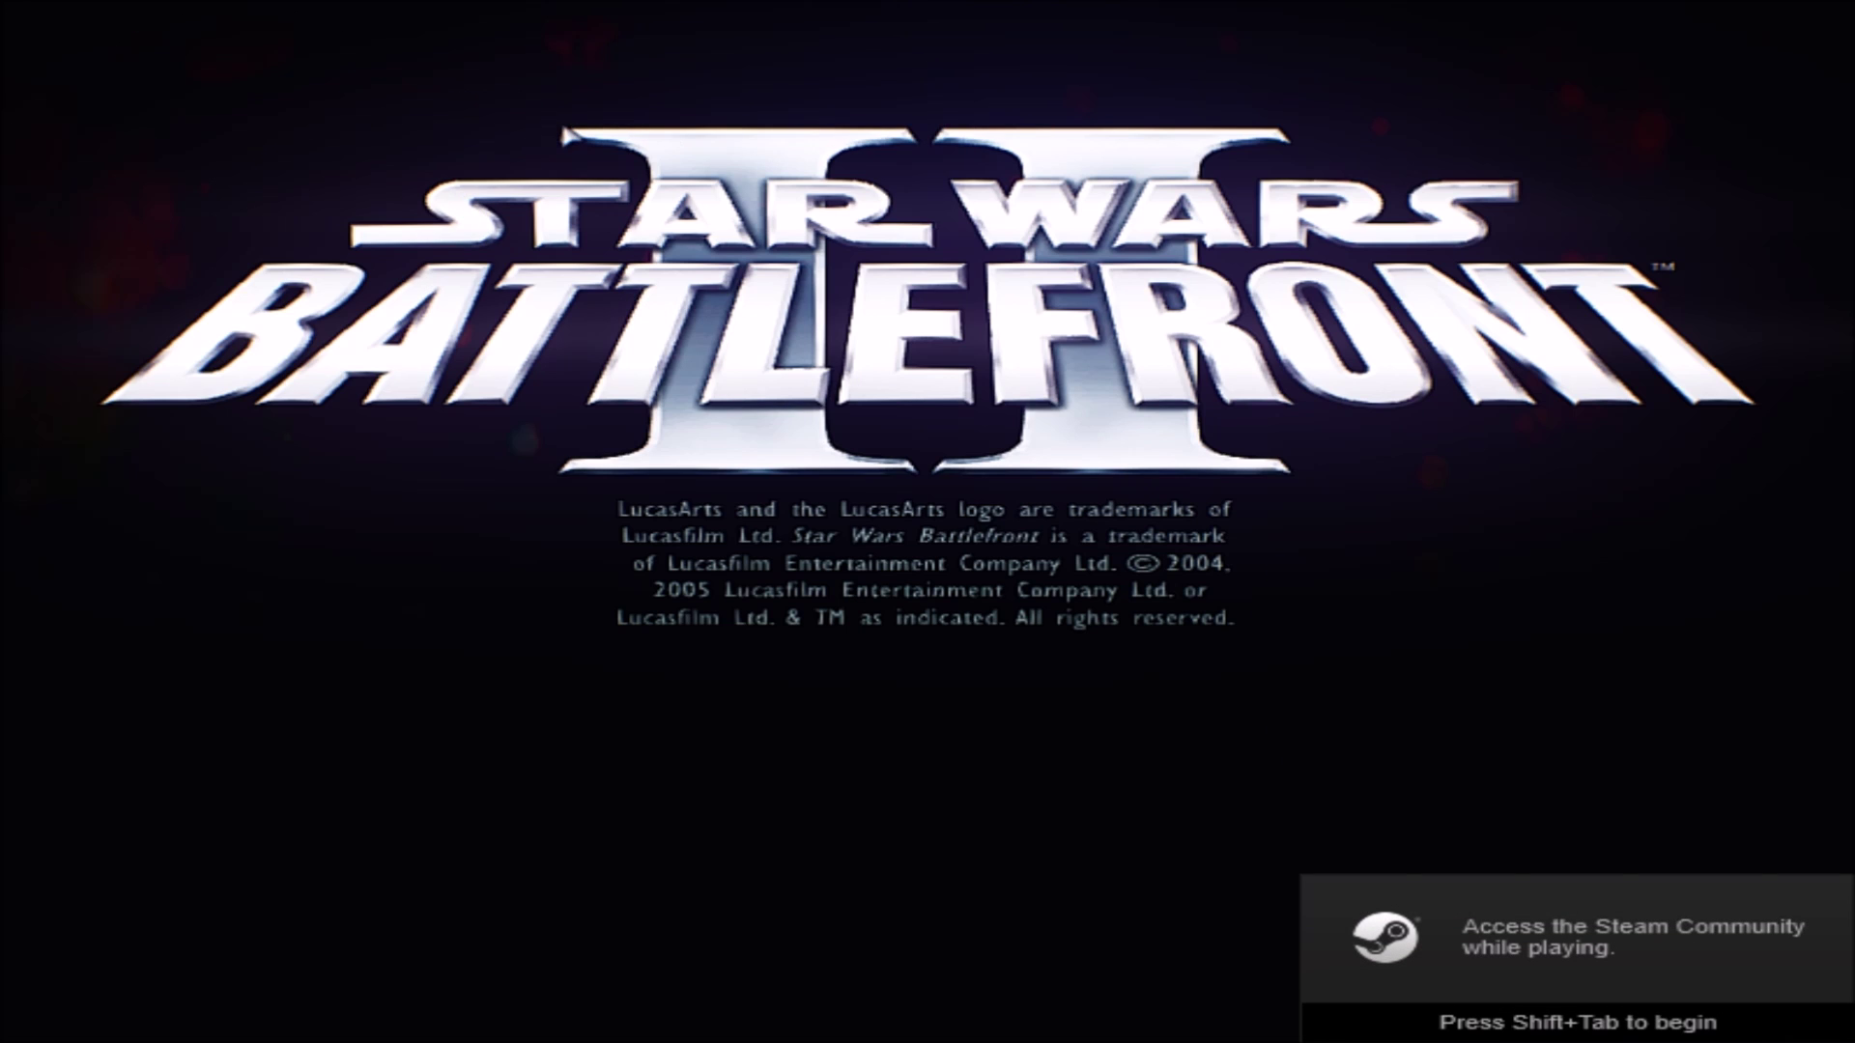
pyautogui.press('Escape')
pyautogui.press('Escape')
pyautogui.press('Escape')
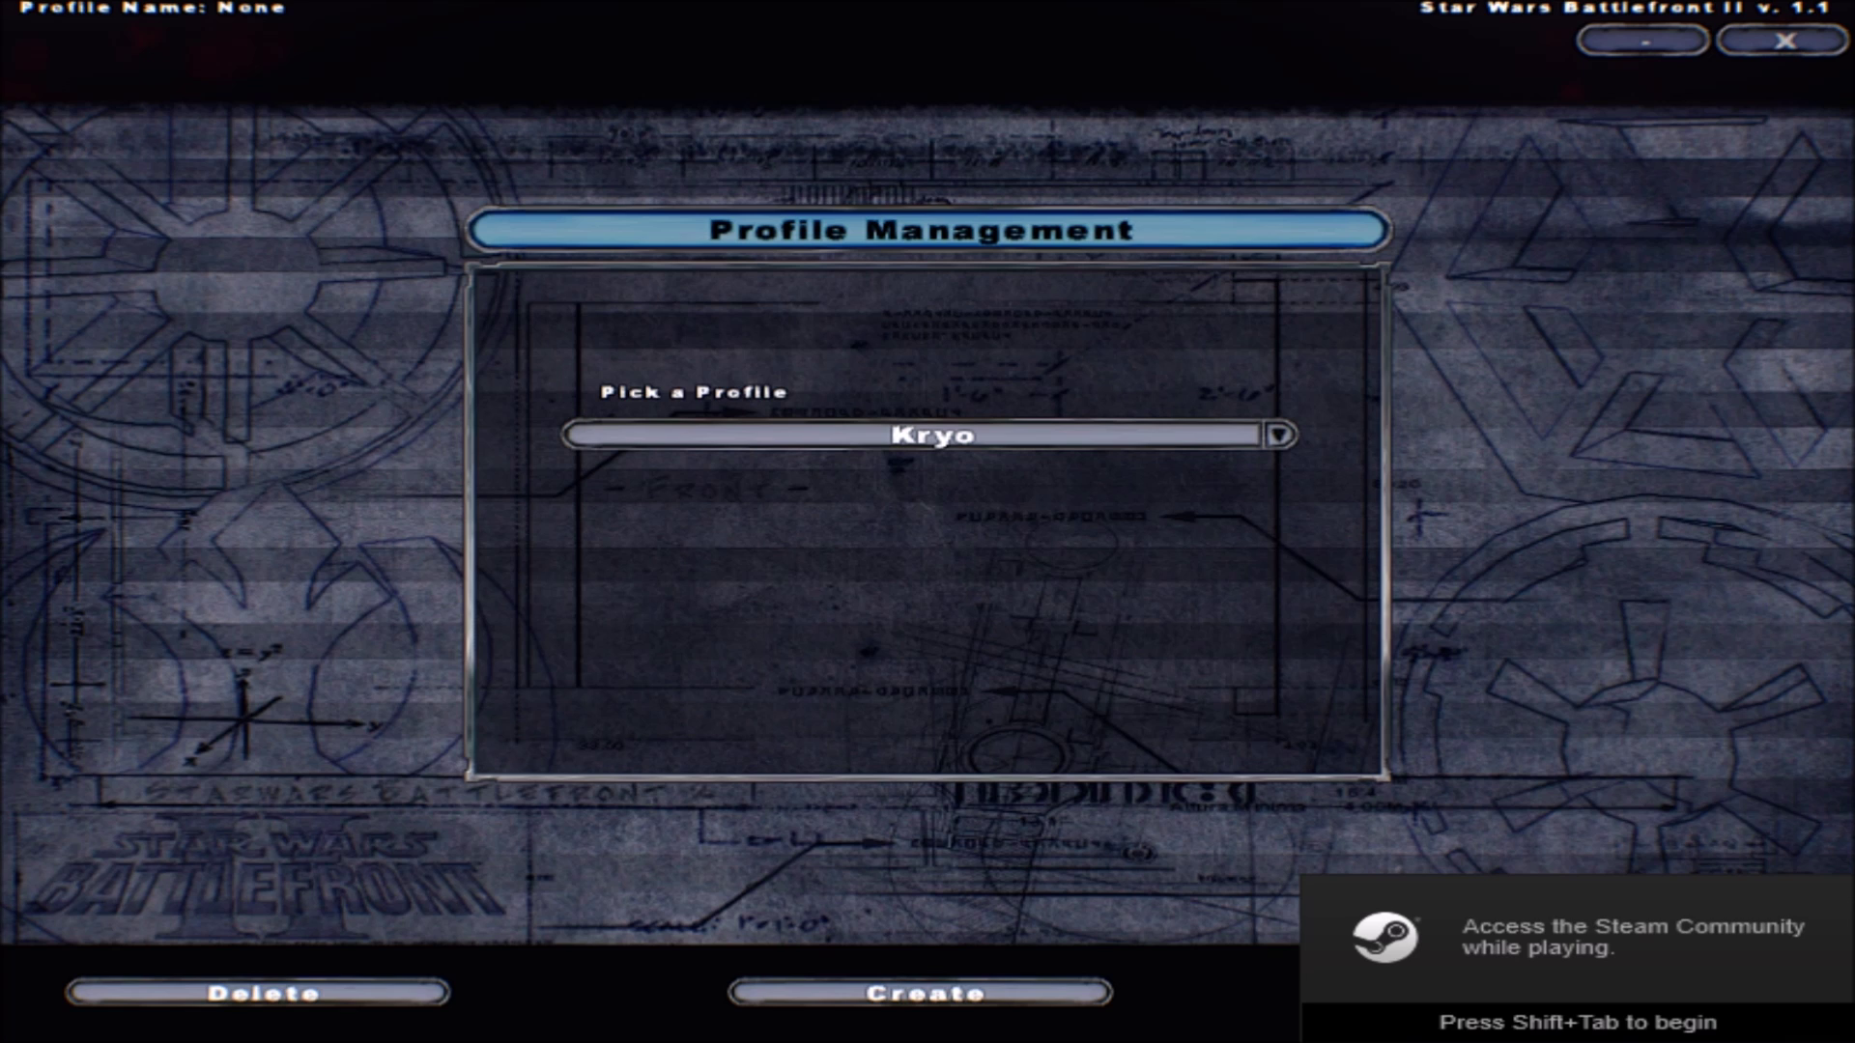
pyautogui.click(1651, 1000)
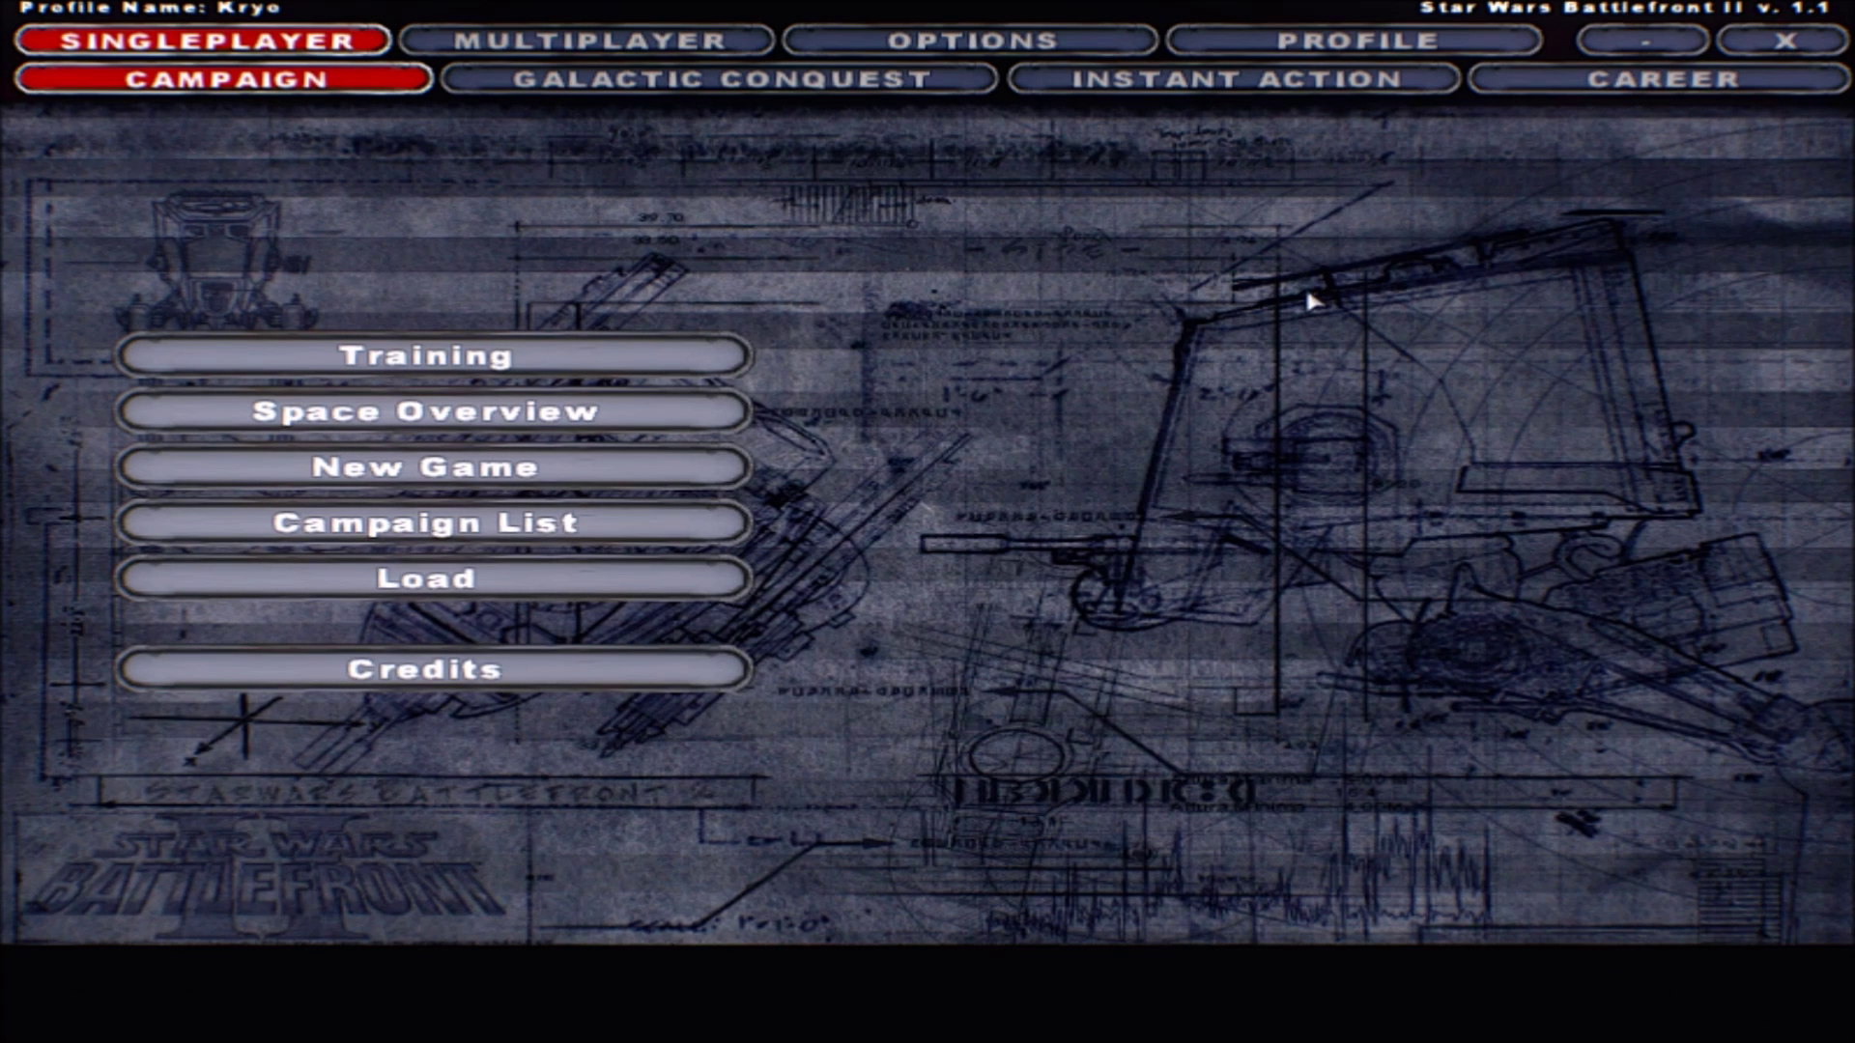
# - In Instant Action, pick the Space Endor map with Space Assault mode
pyautogui.click(1276, 78)
pyautogui.scroll(-16, 626, 611)
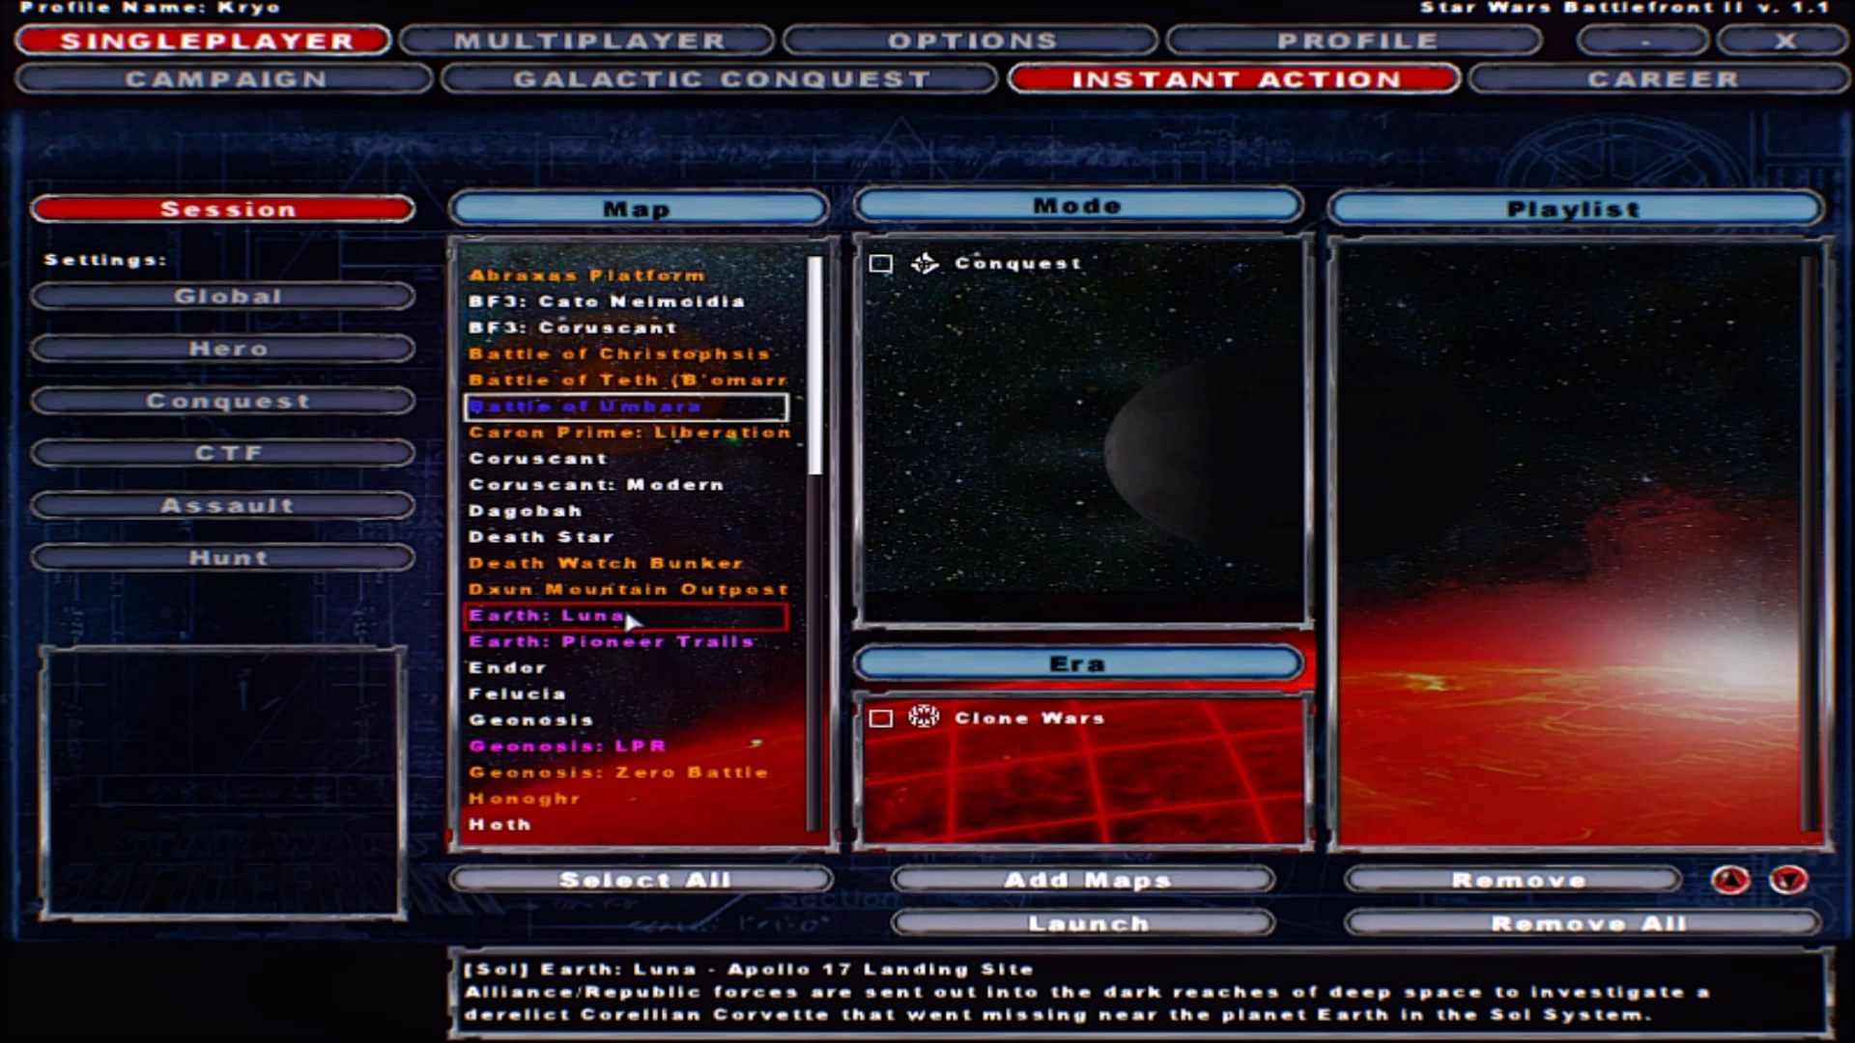
pyautogui.scroll(-11, 568, 571)
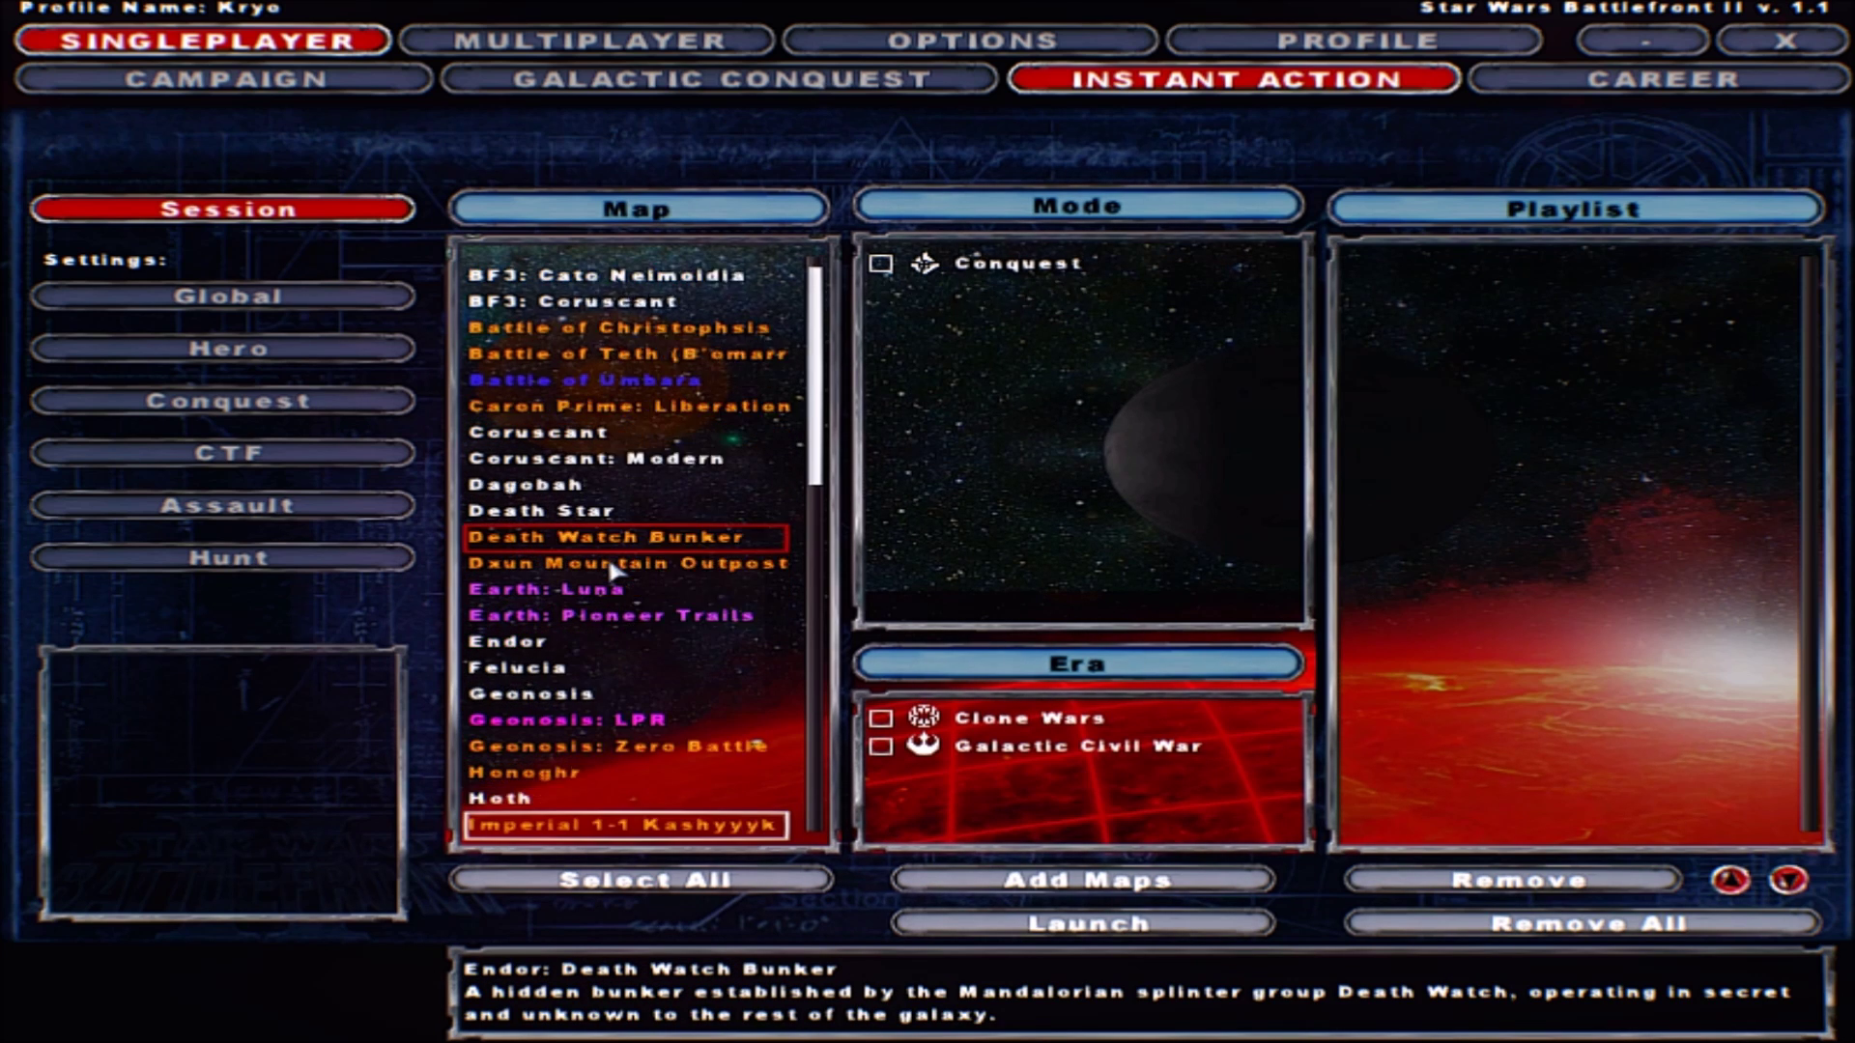
pyautogui.scroll(-18, 623, 566)
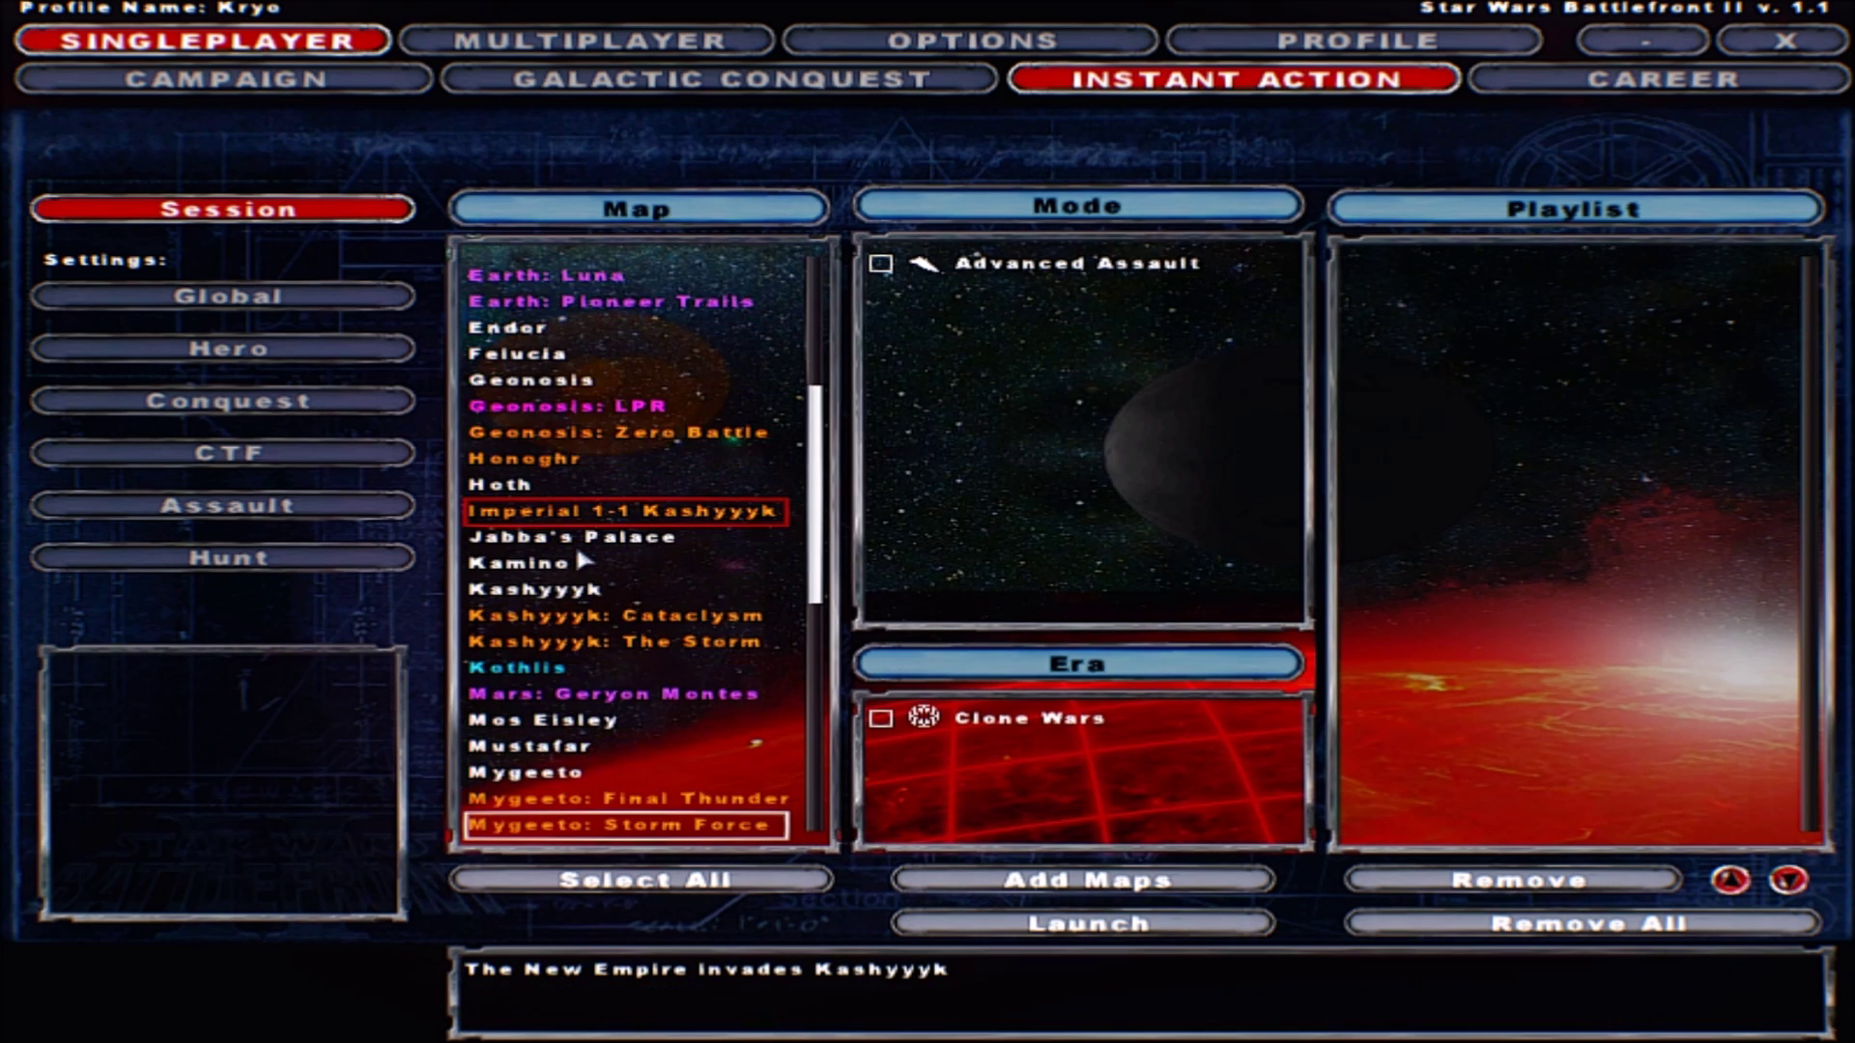
pyautogui.scroll(-1, 558, 541)
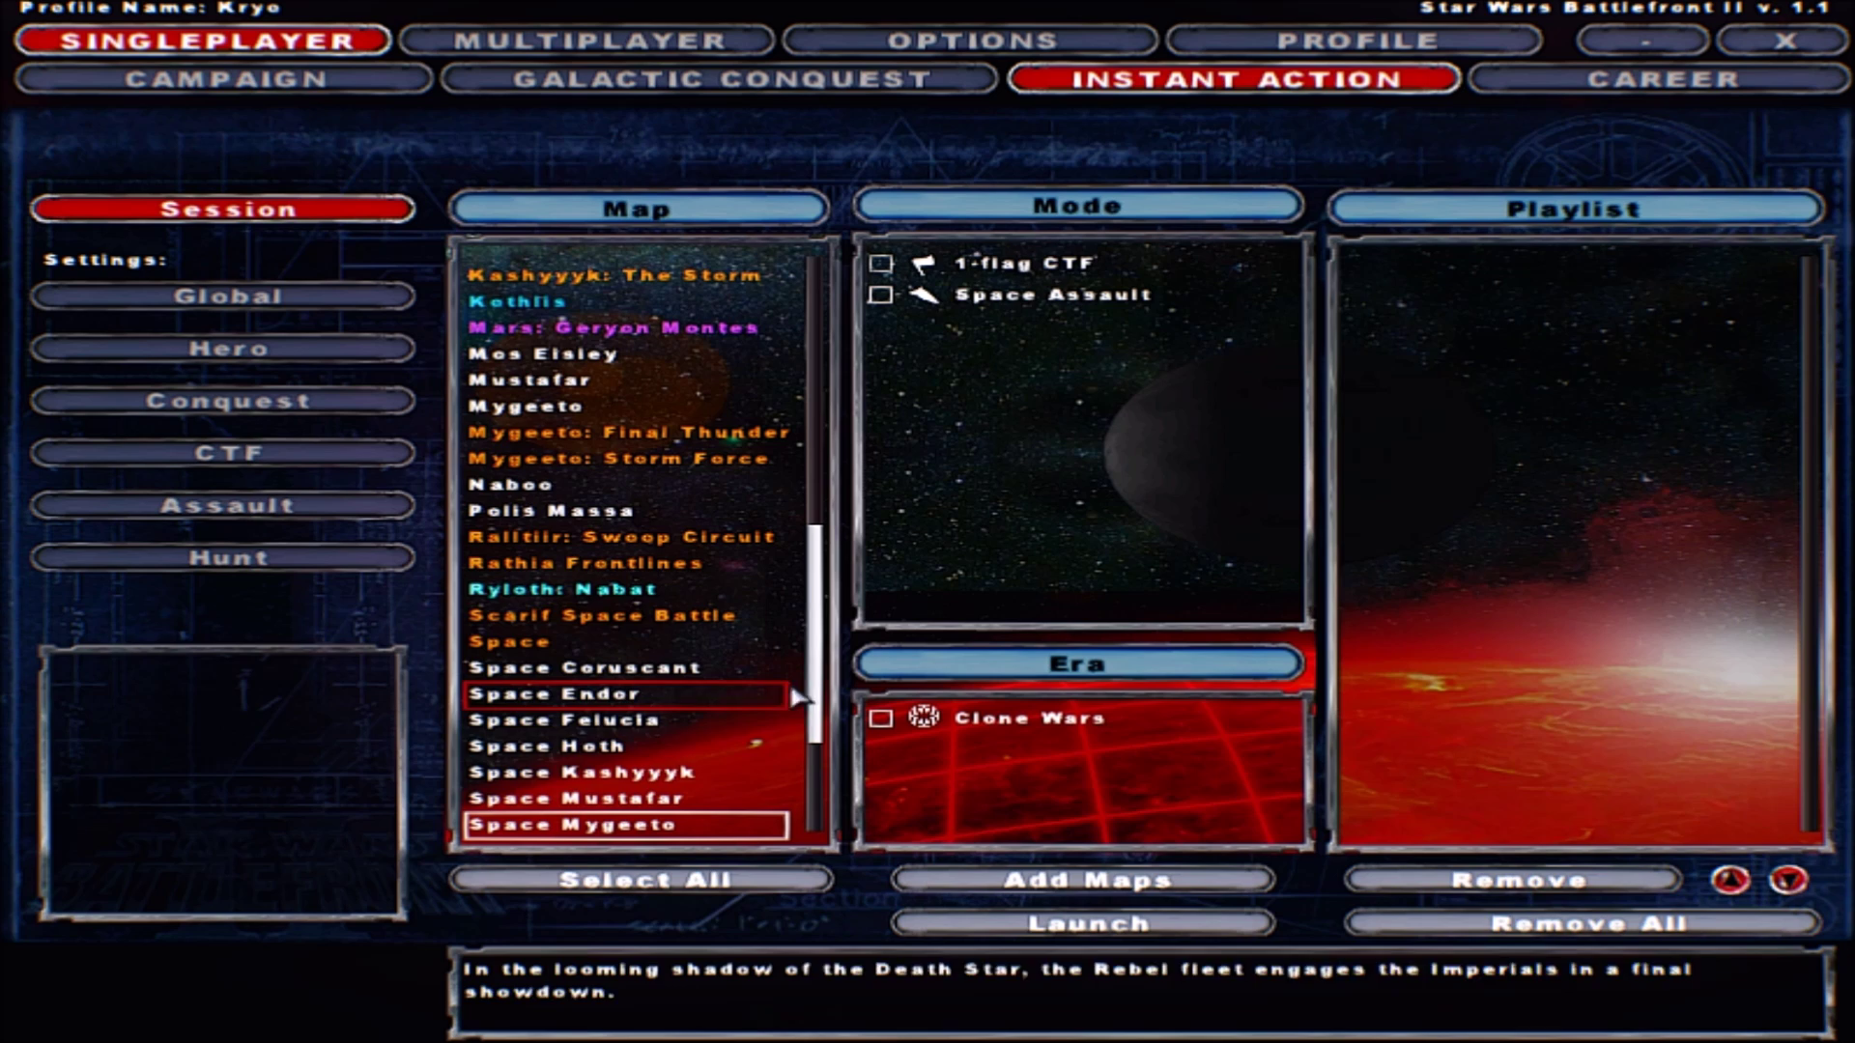
pyautogui.click(563, 696)
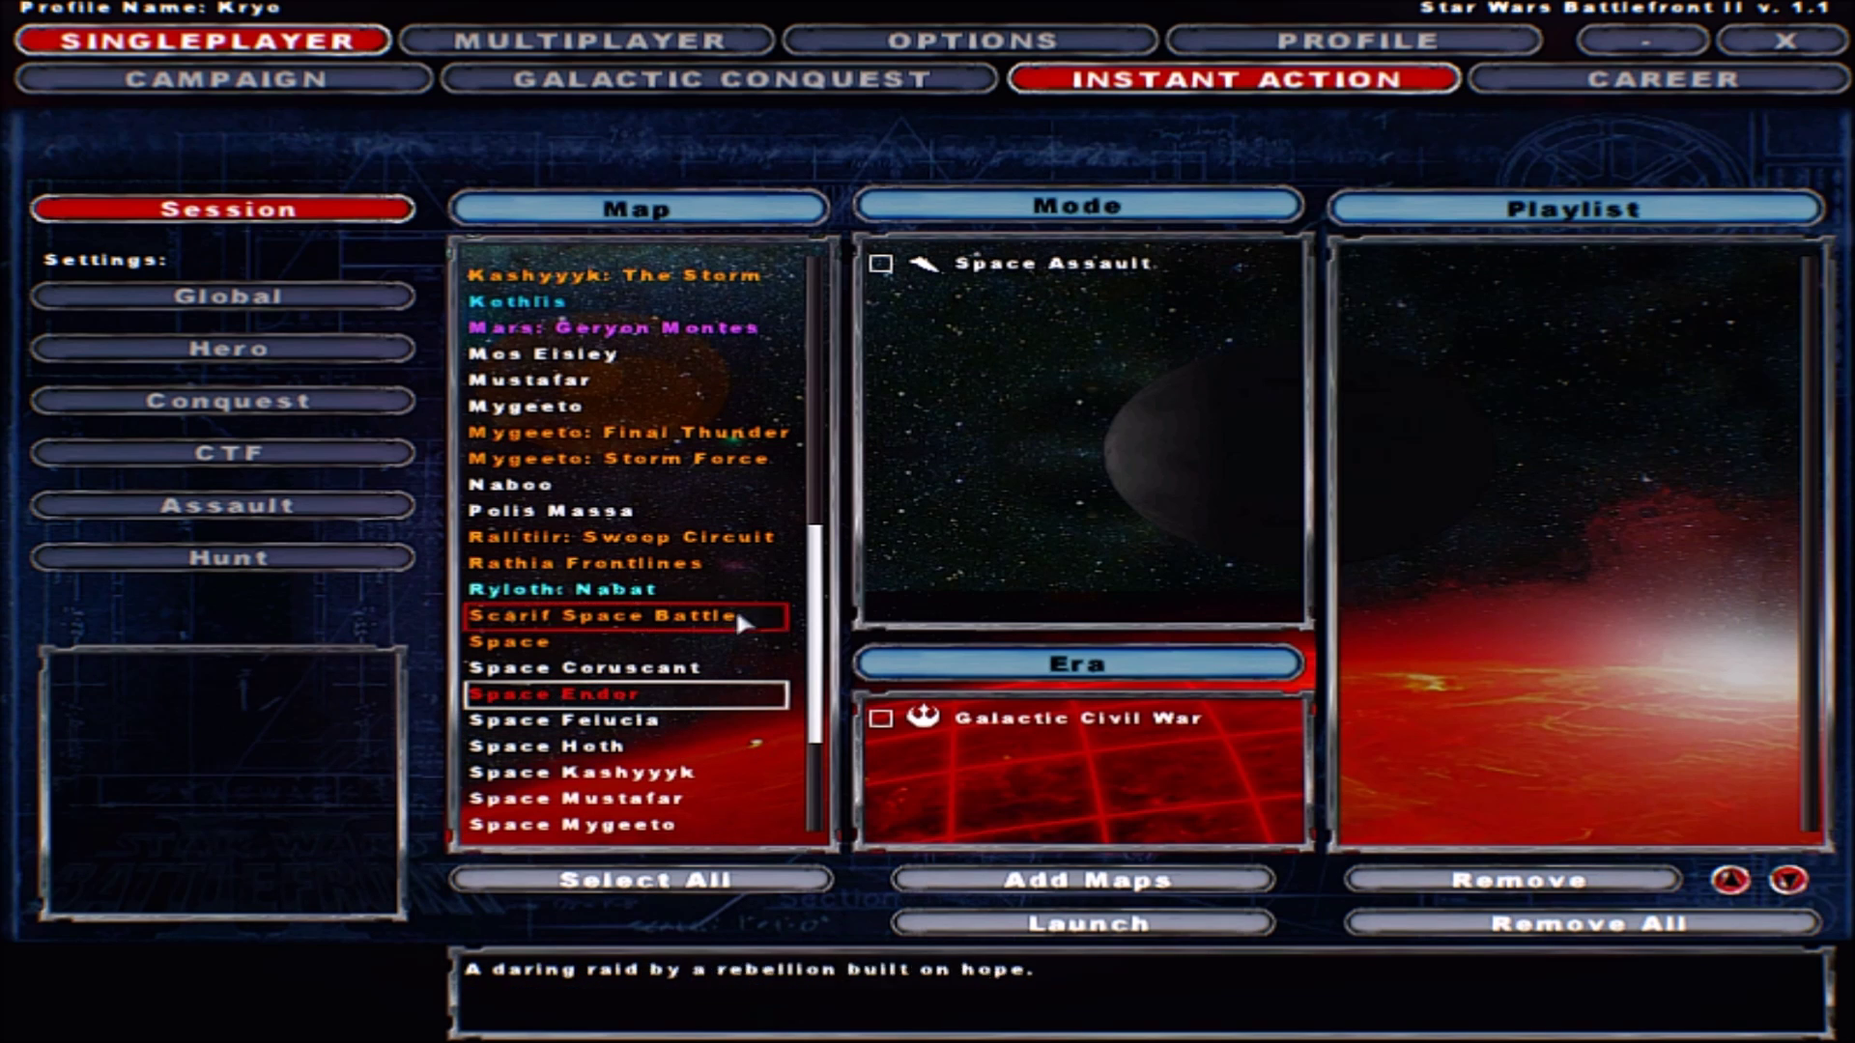
pyautogui.click(879, 263)
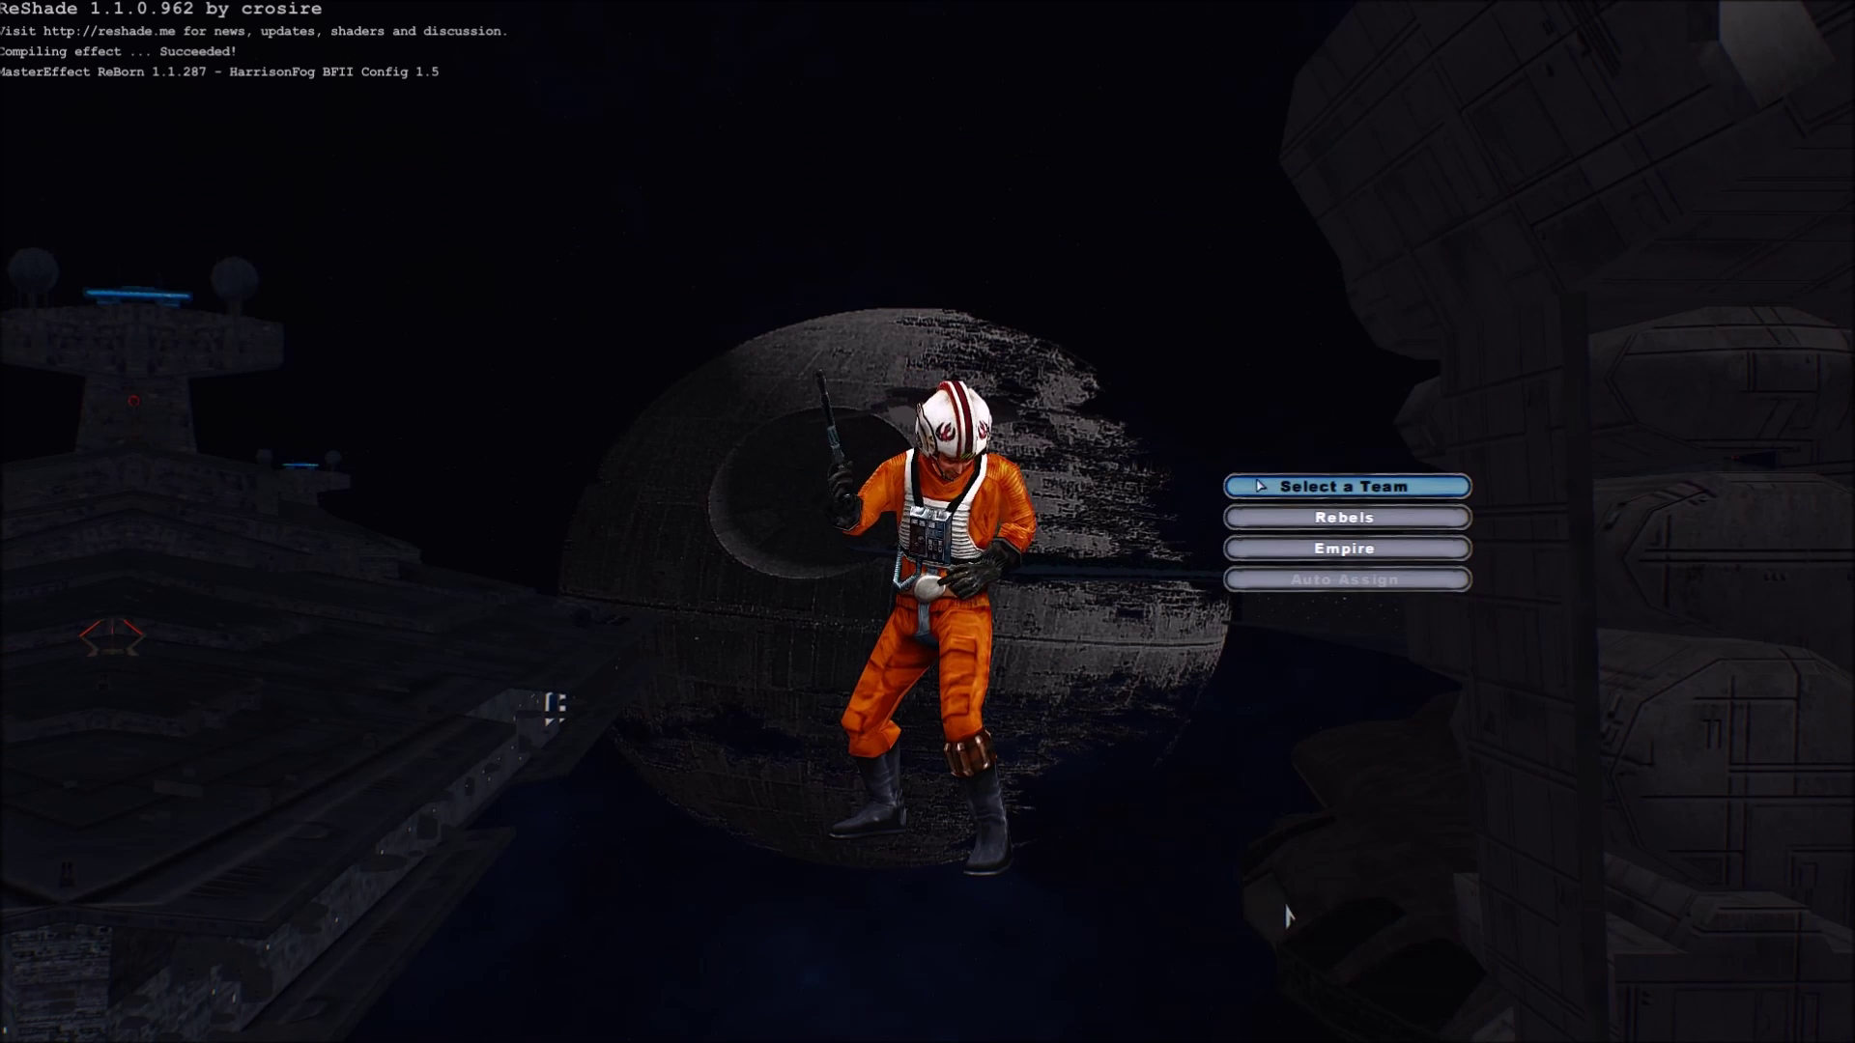
# - Join the Rebels, spawn, and run past the parked Y-wing toward the A-wing
pyautogui.click(1347, 514)
pyautogui.click(1049, 893)
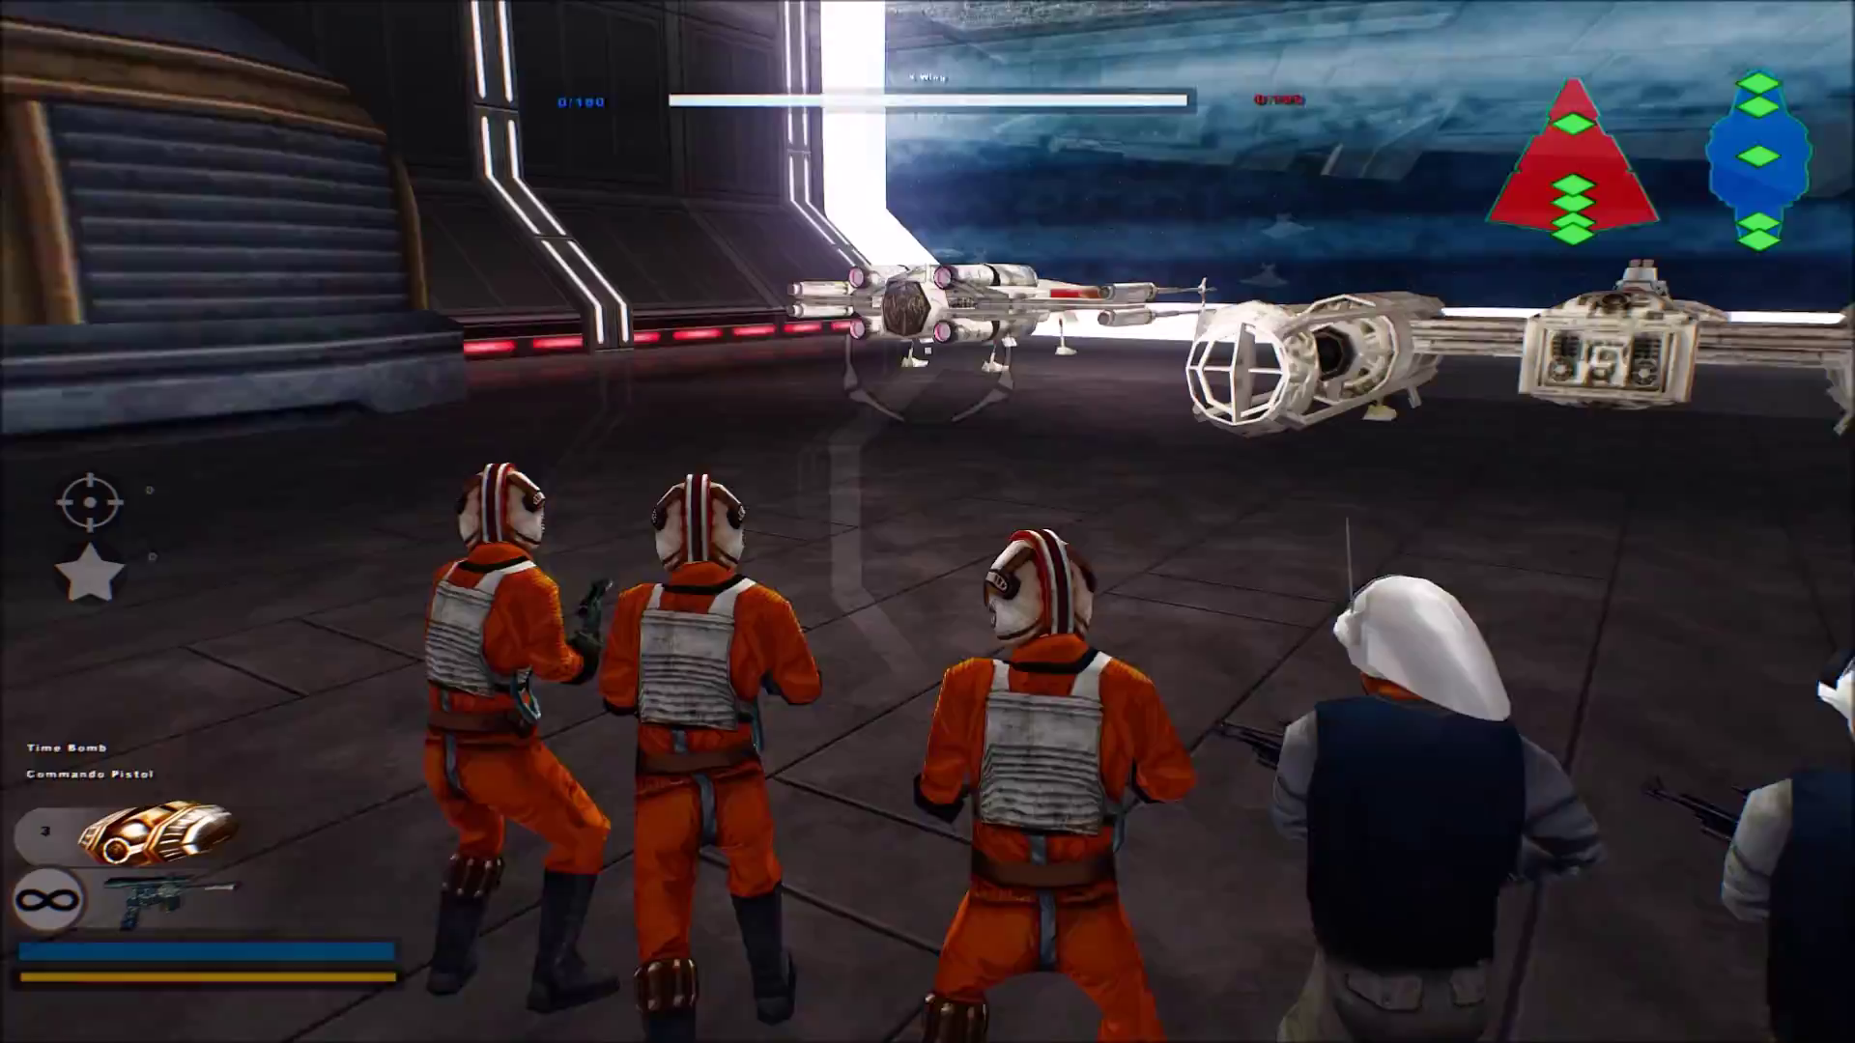
pyautogui.press('w')
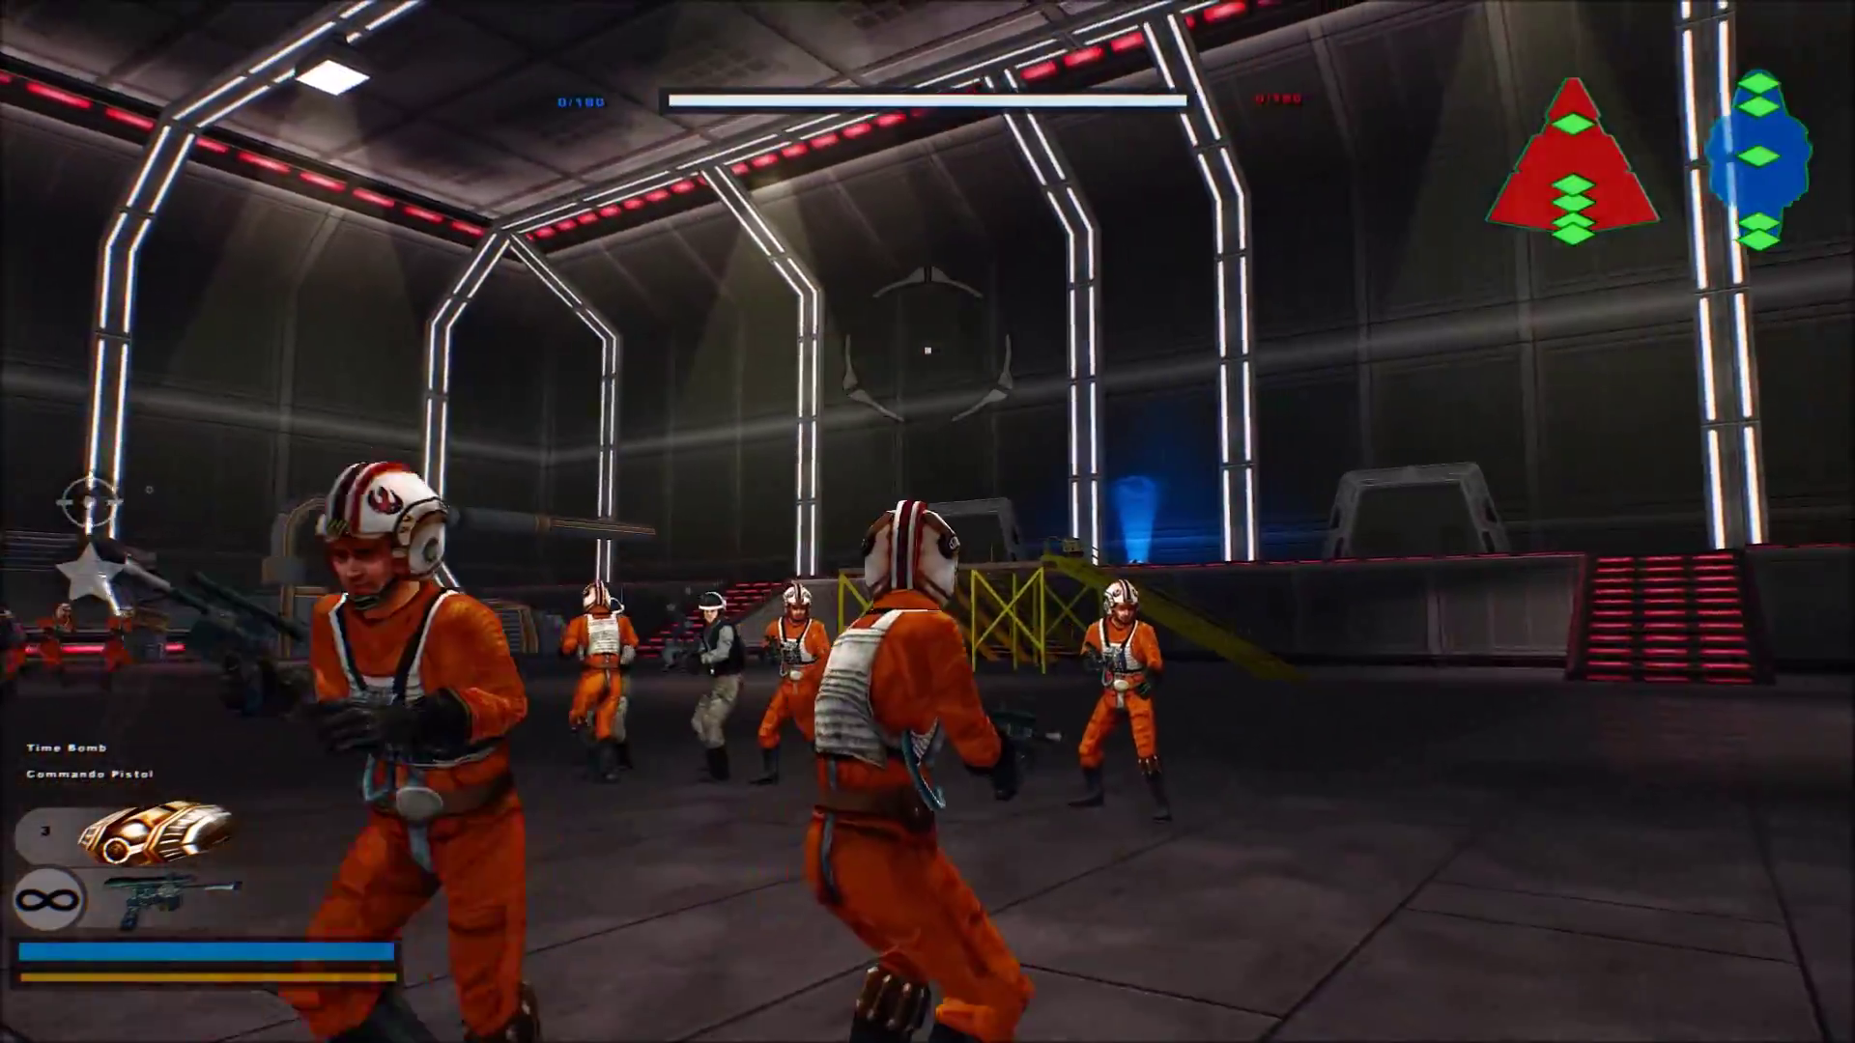
pyautogui.press('w')
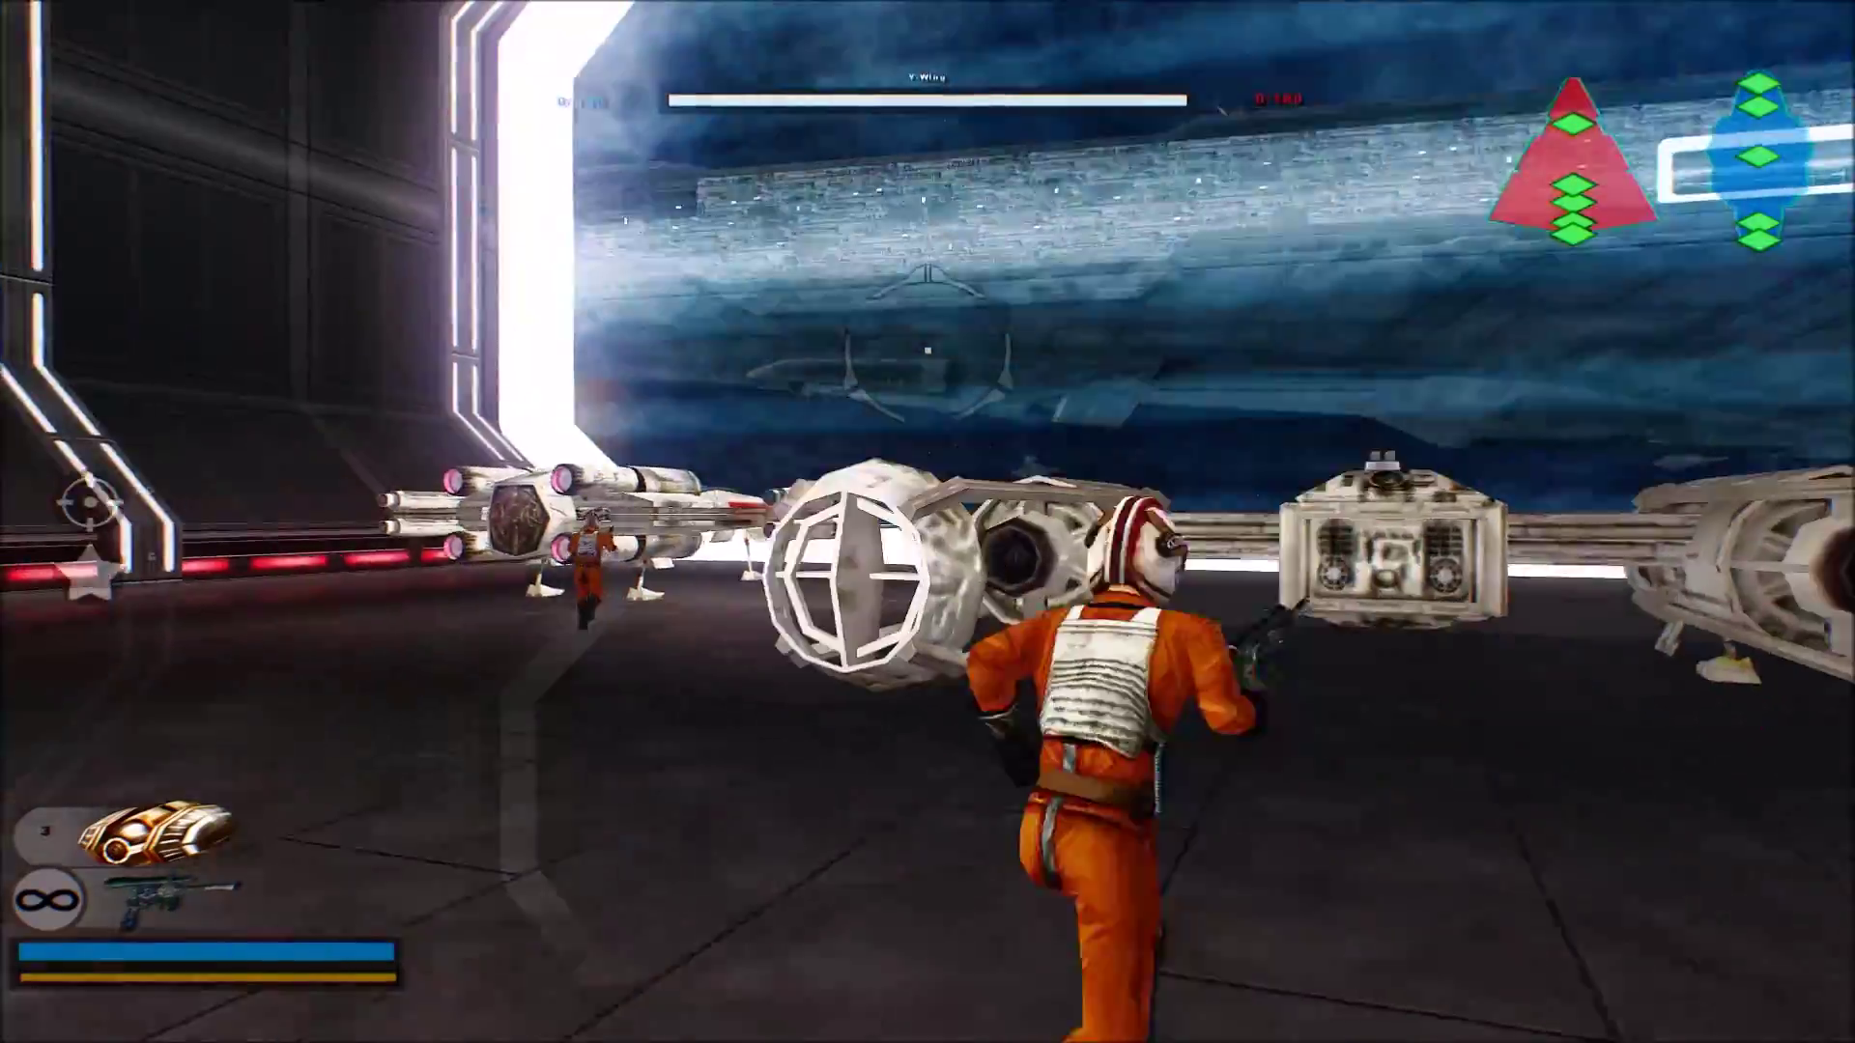
pyautogui.press('w')
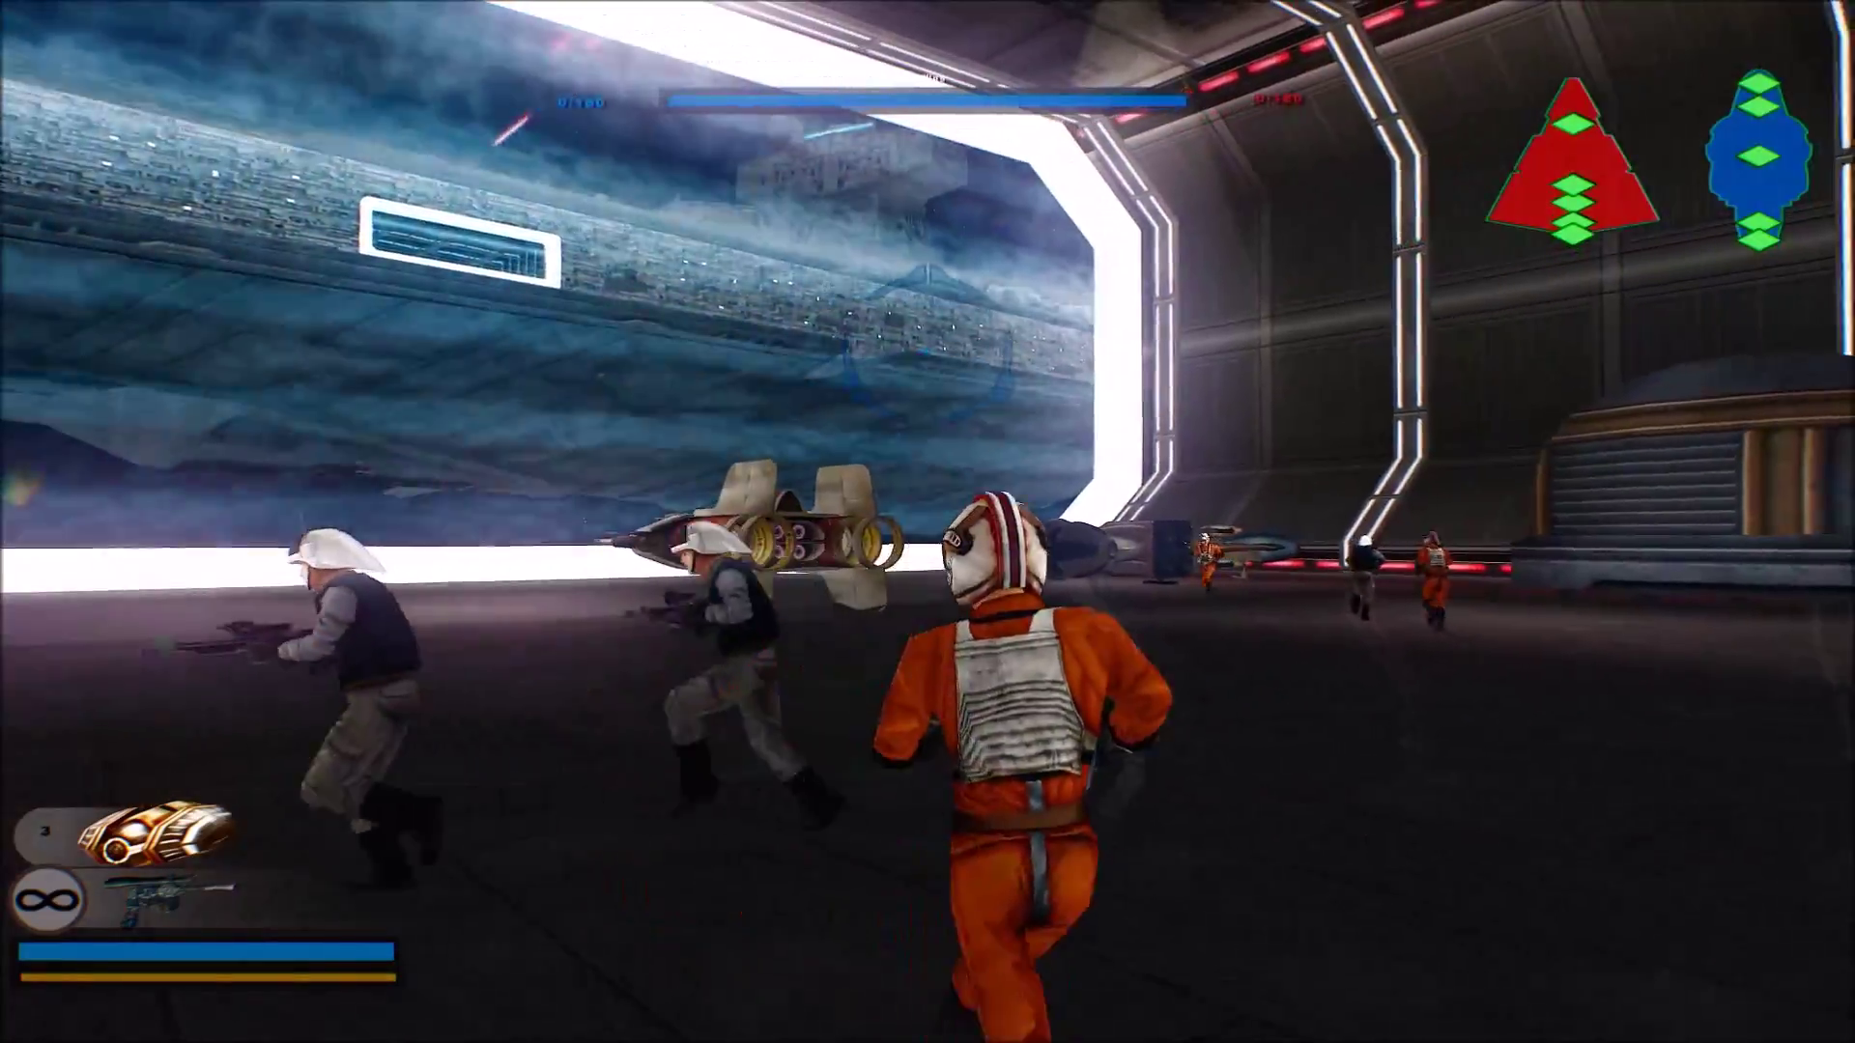
pyautogui.press('w')
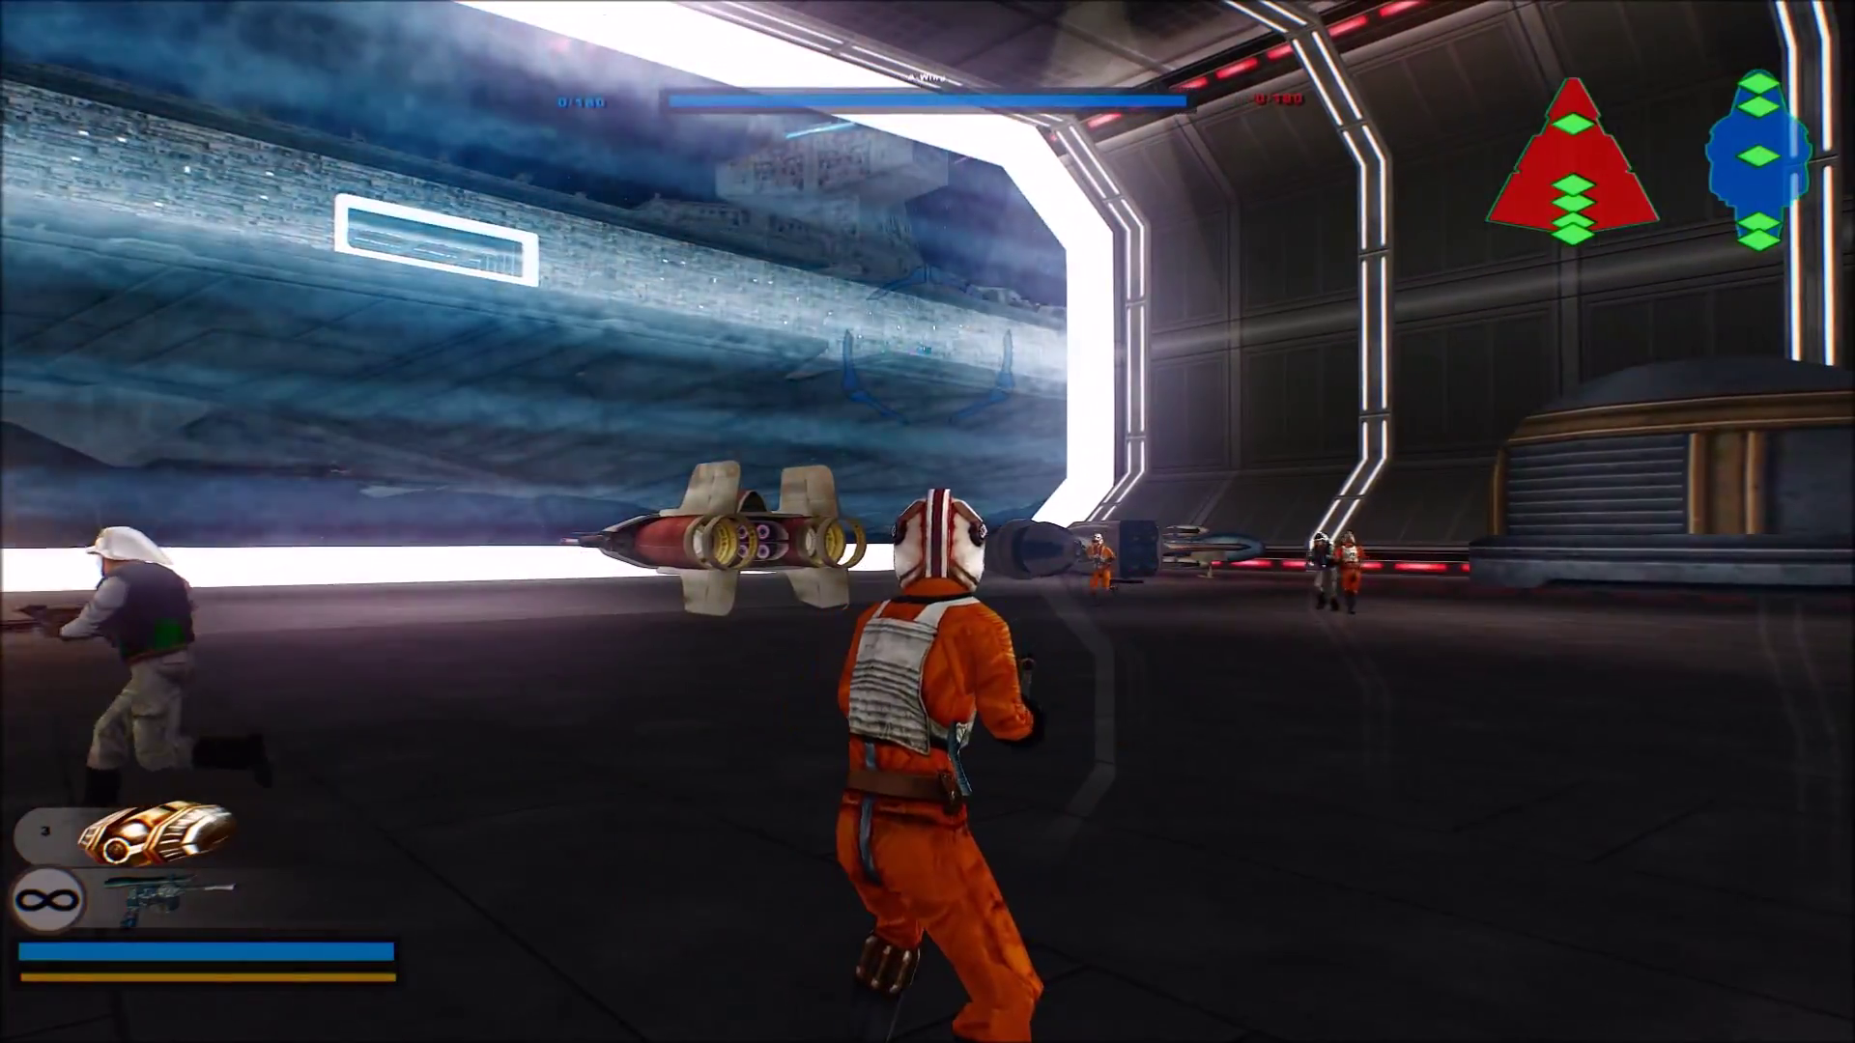
pyautogui.press('w')
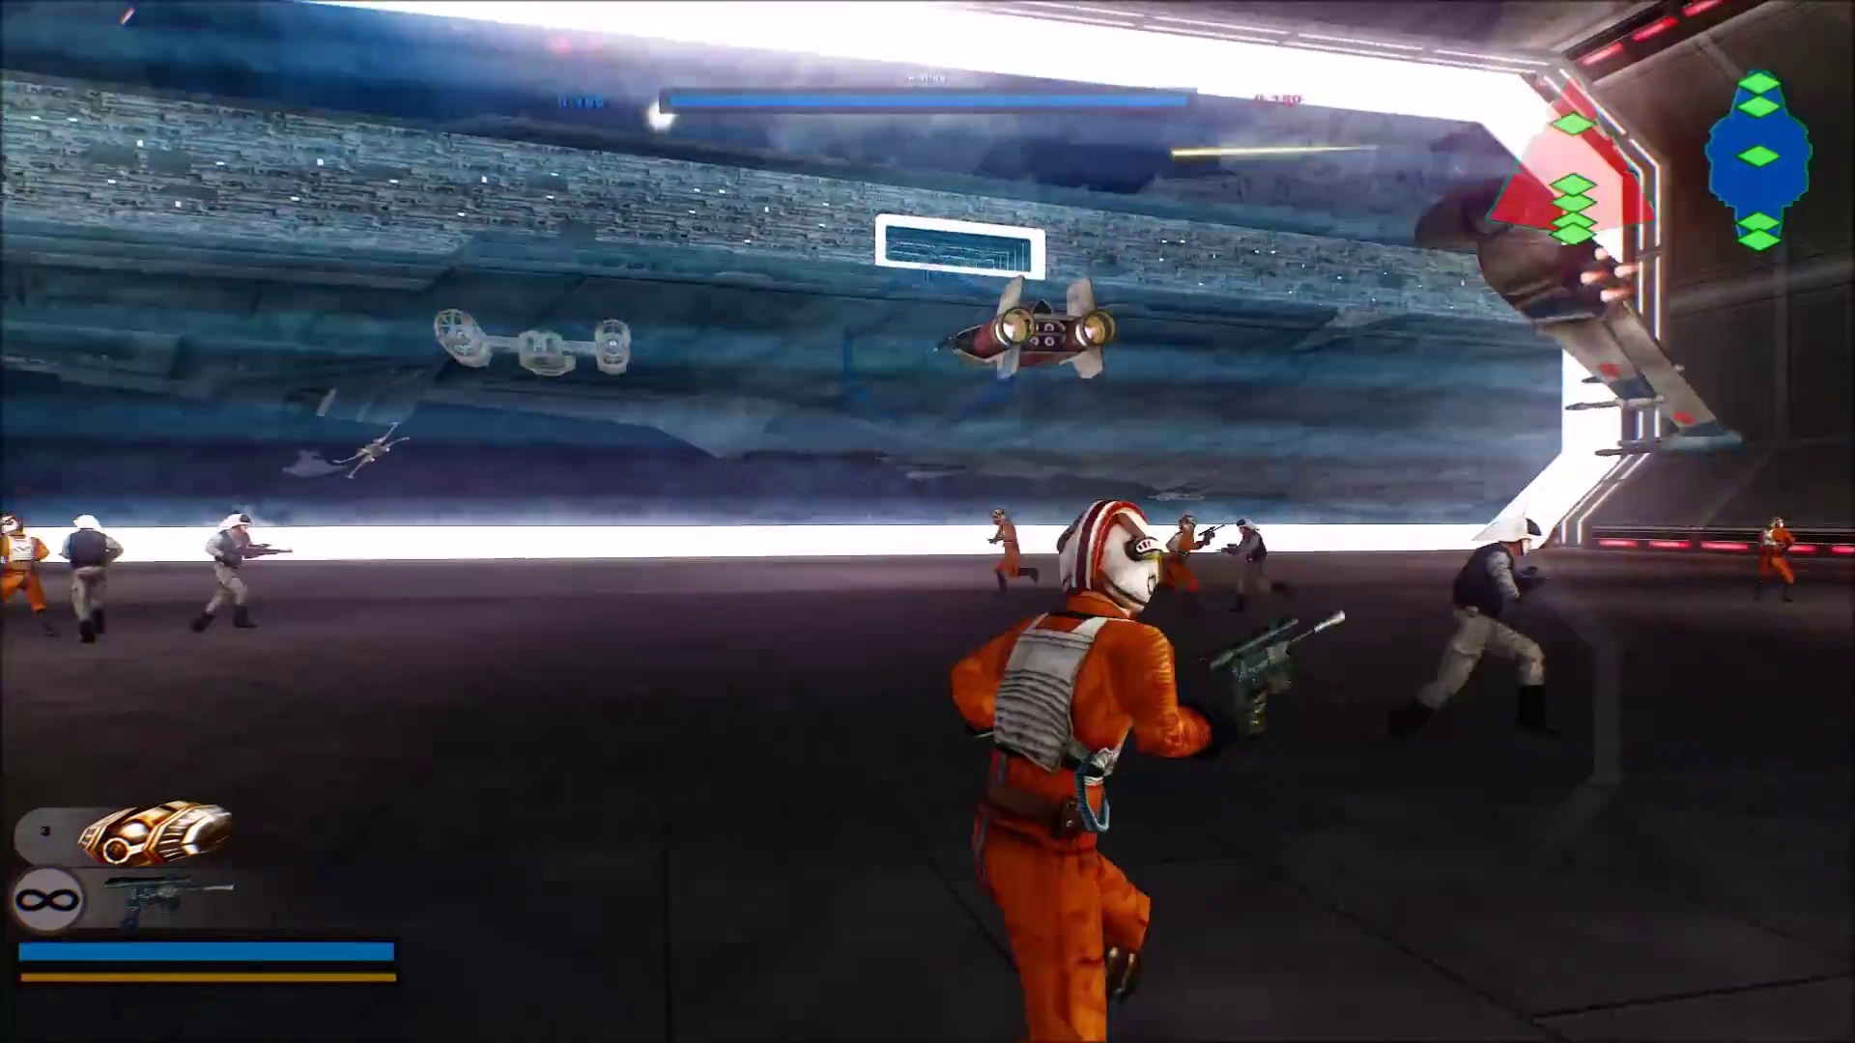
# - Keep running through the hangar past the troops toward the hangar opening
pyautogui.press('w')
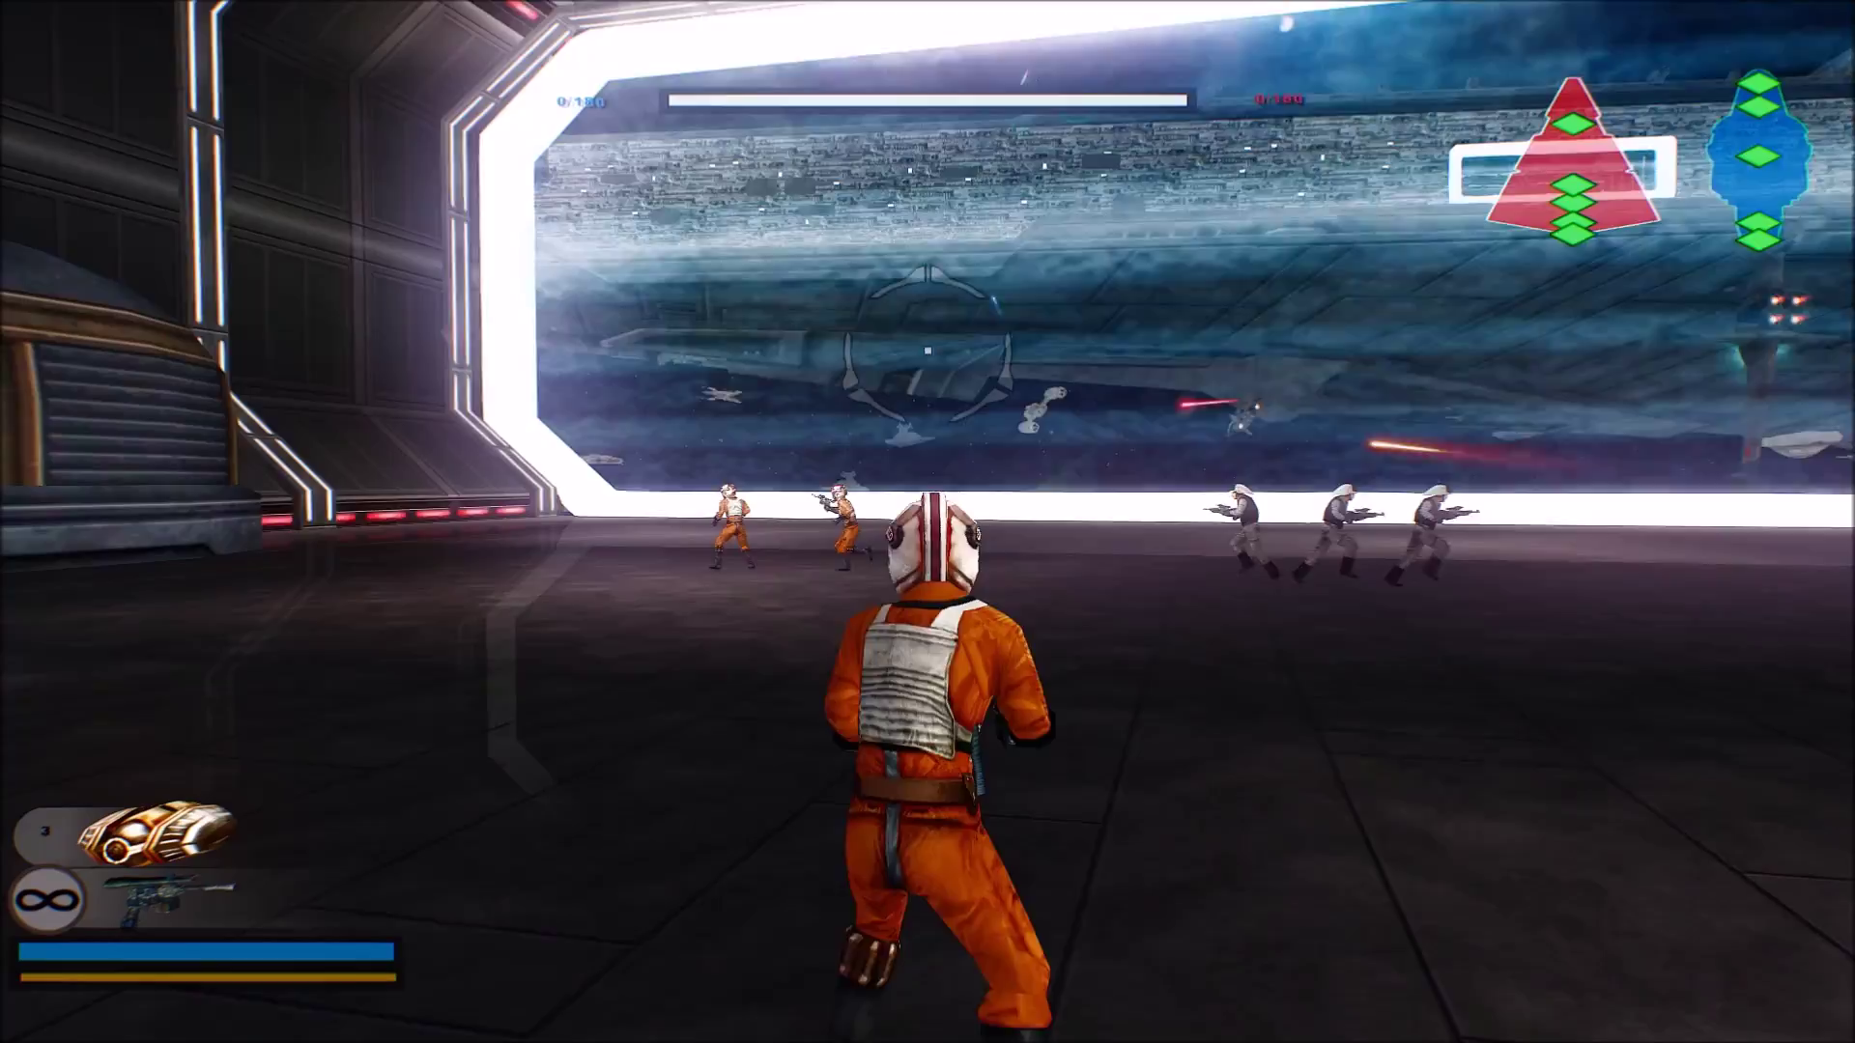
pyautogui.press('w')
pyautogui.press('w')
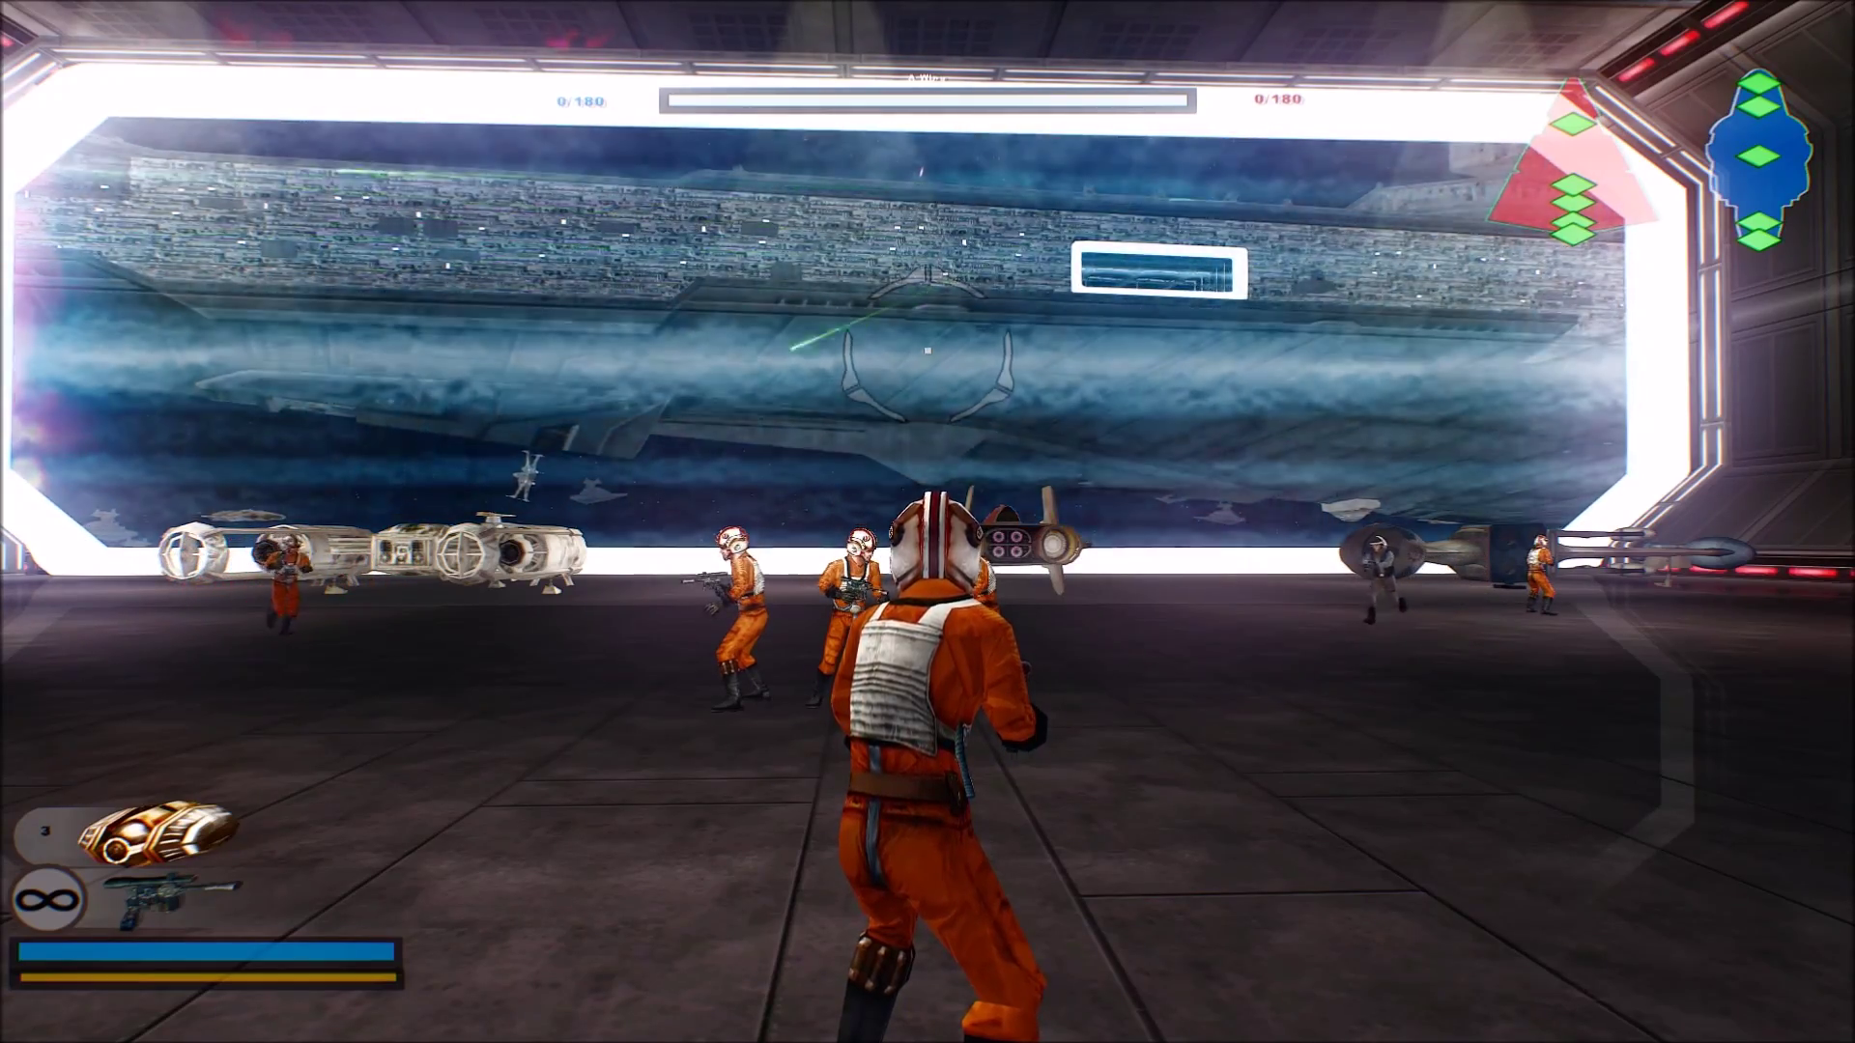
pyautogui.press('w')
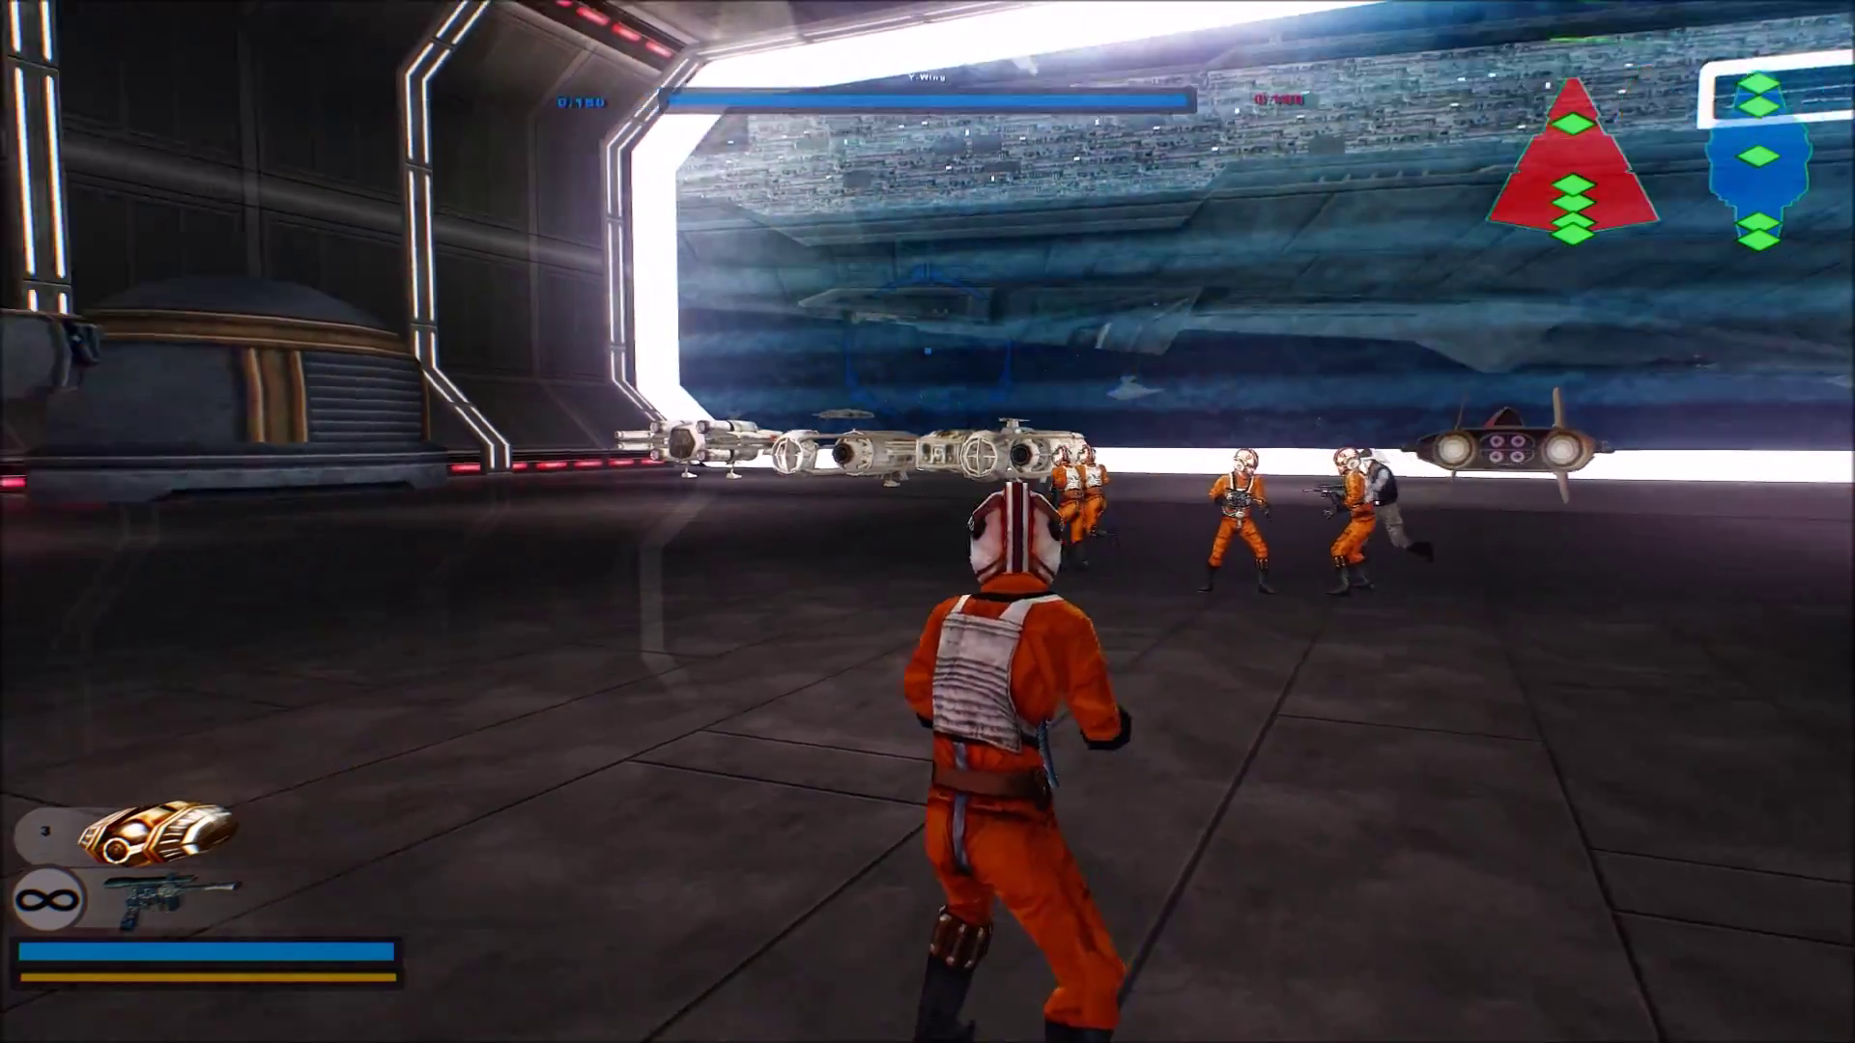
pyautogui.press('w')
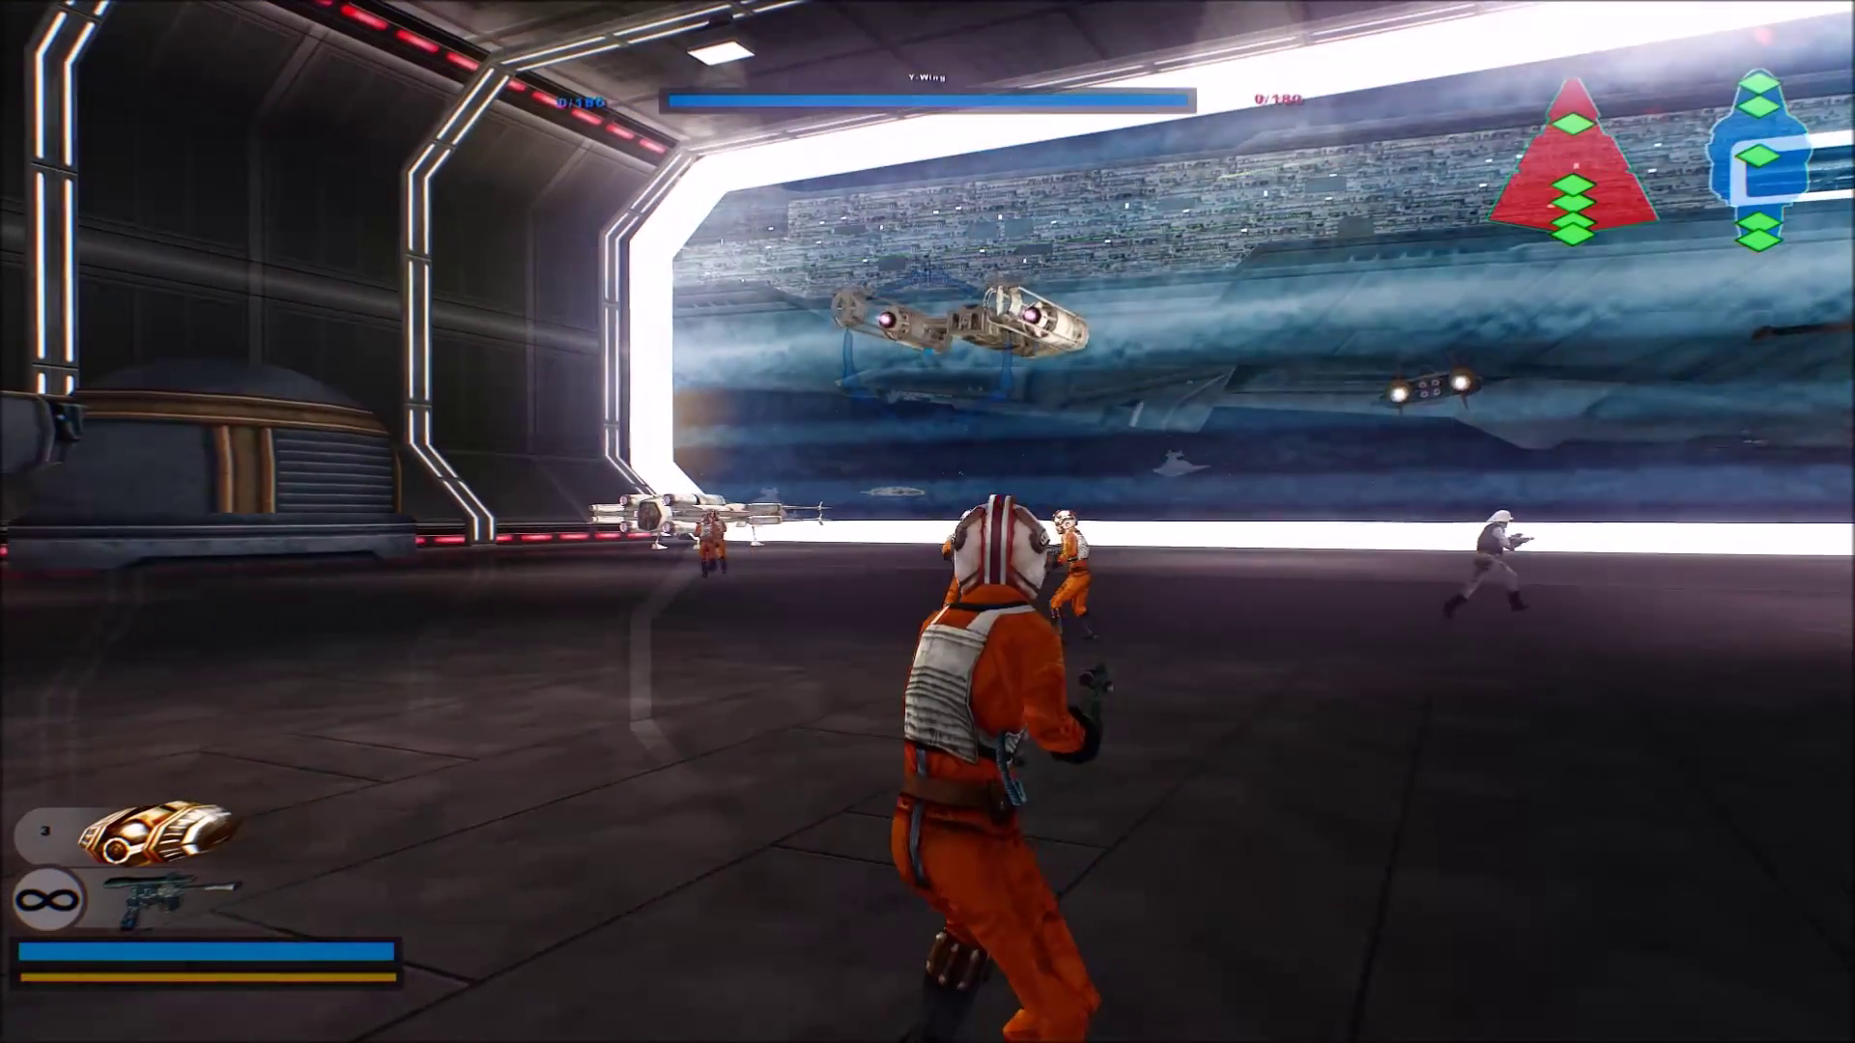
pyautogui.press('w')
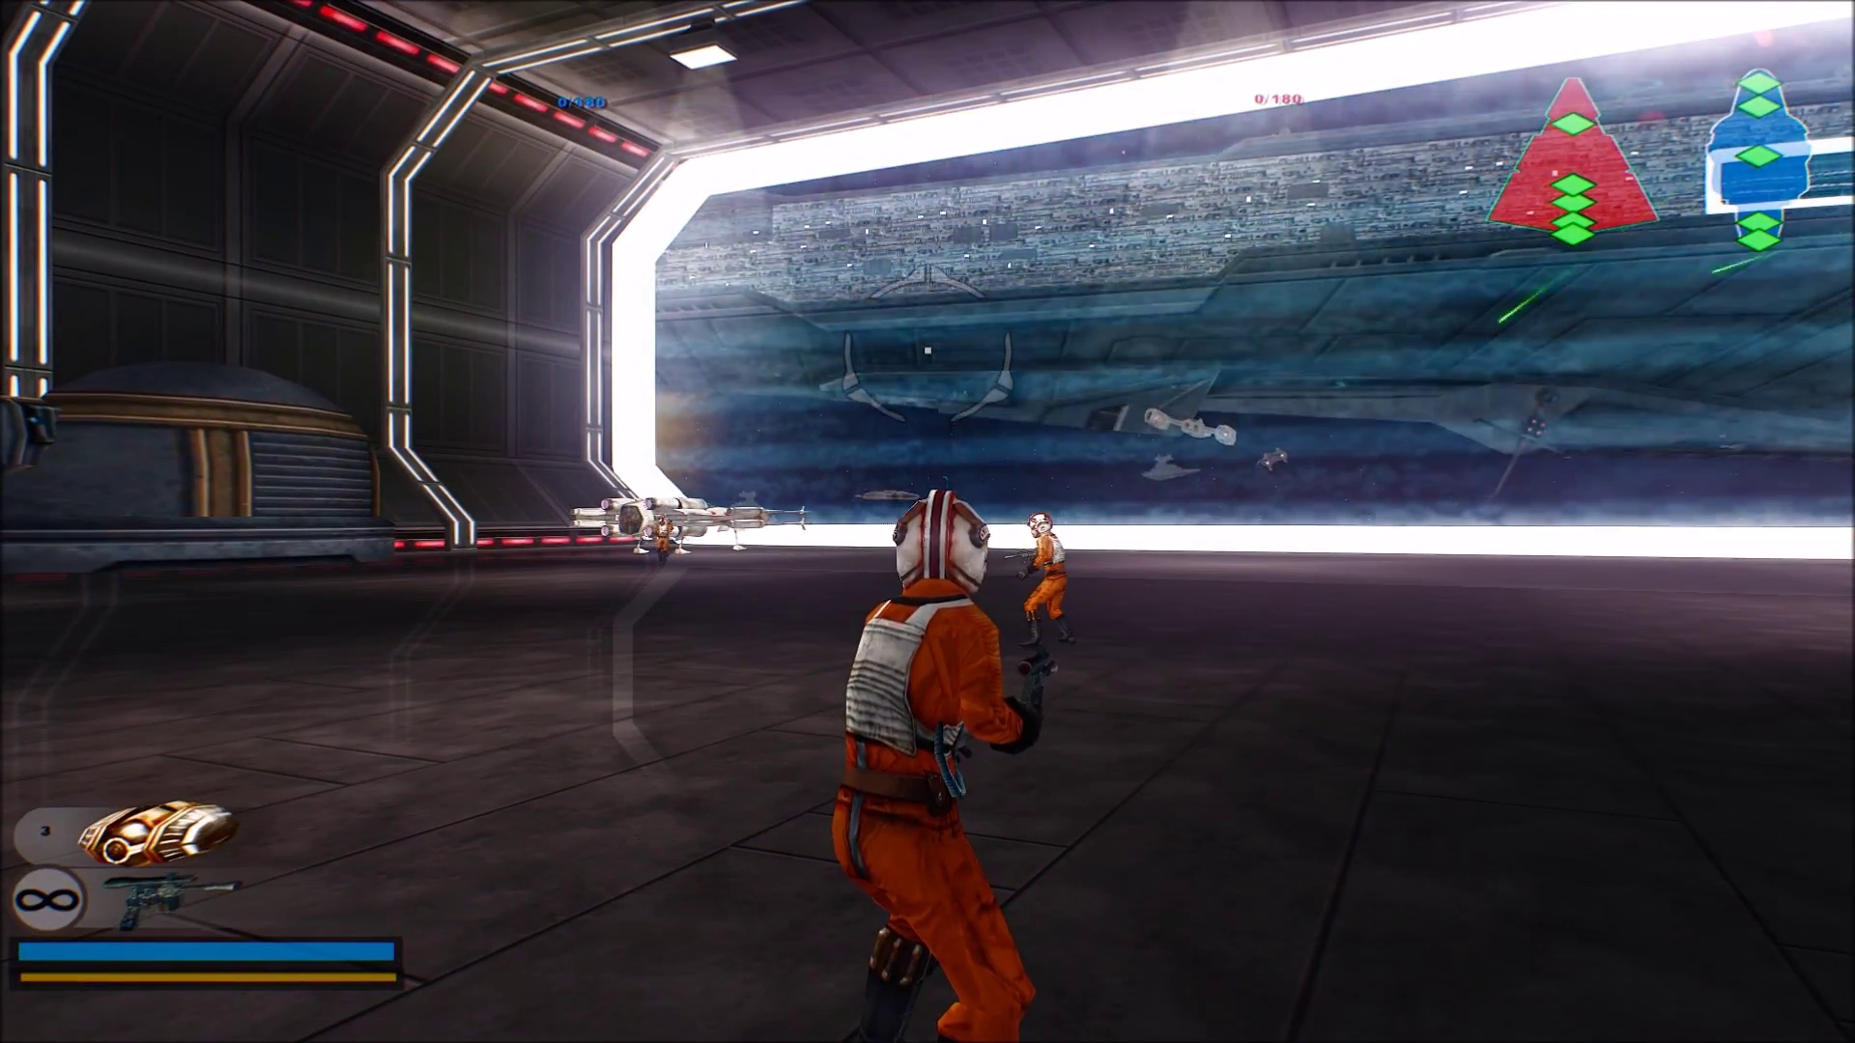
pyautogui.press('w')
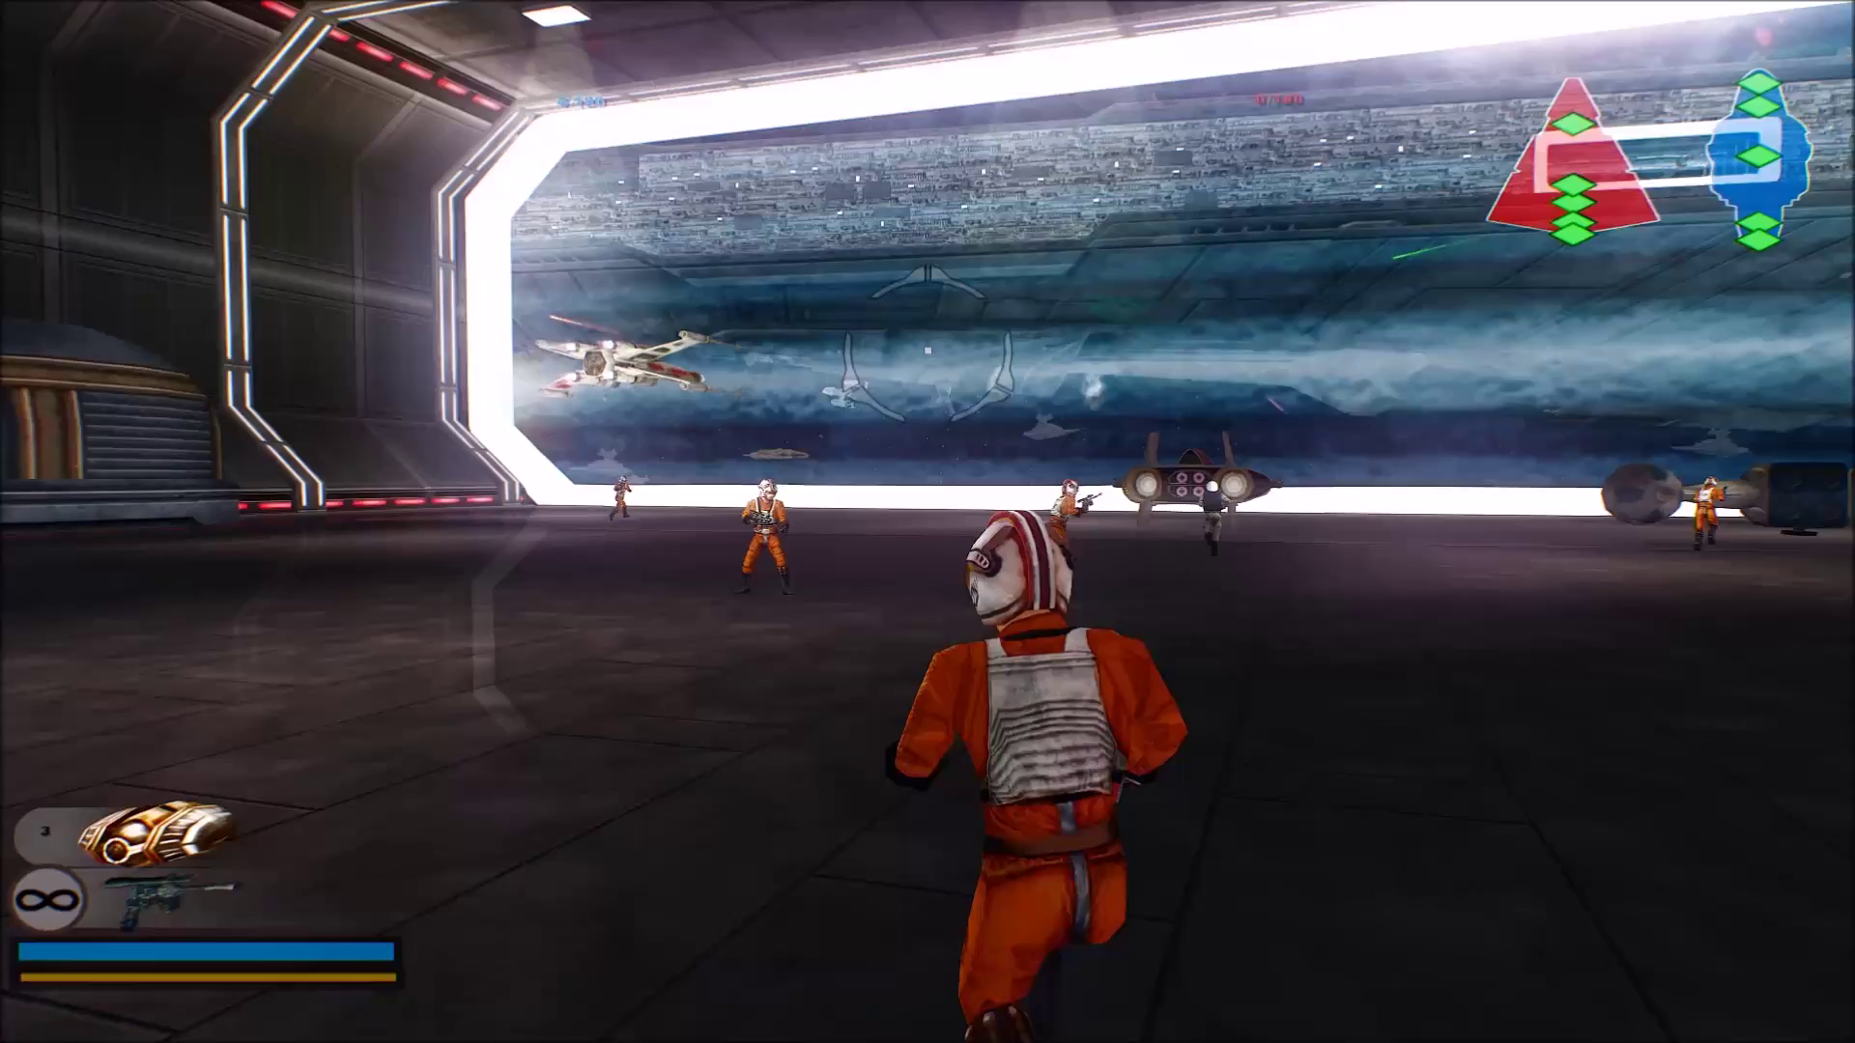
pyautogui.press('w')
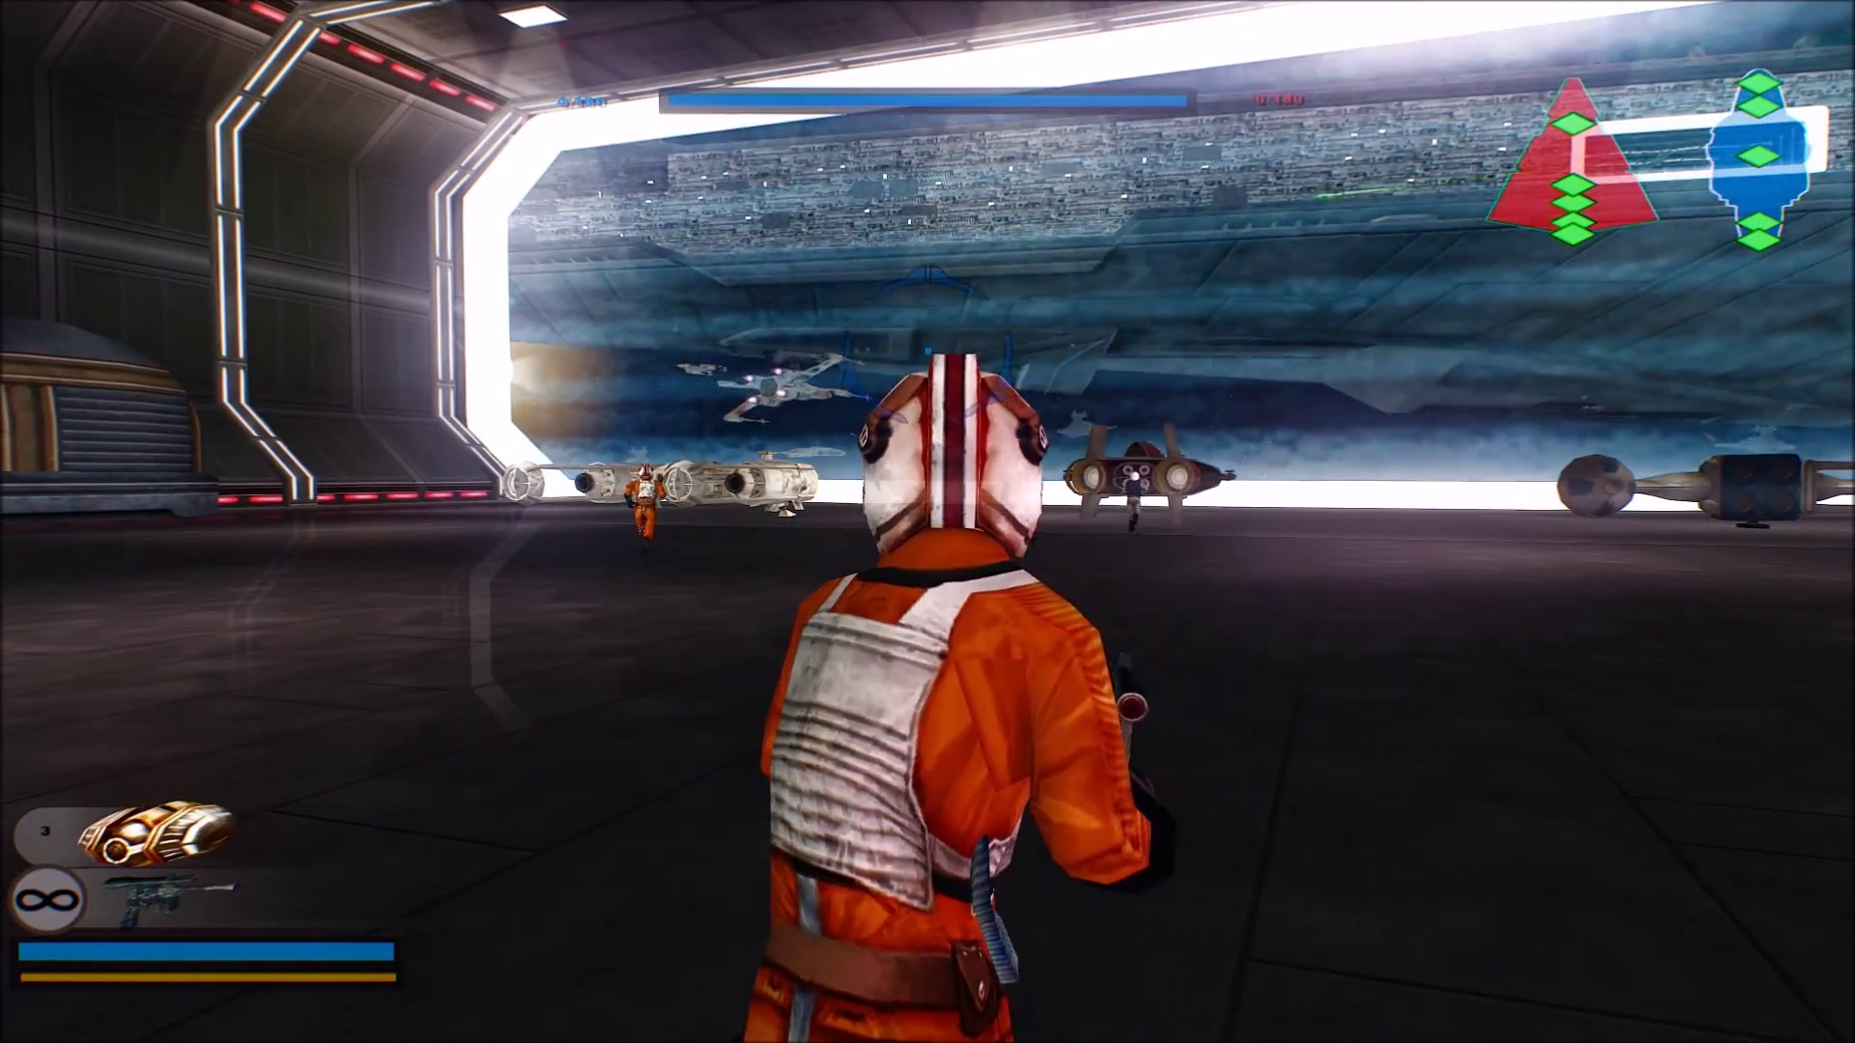